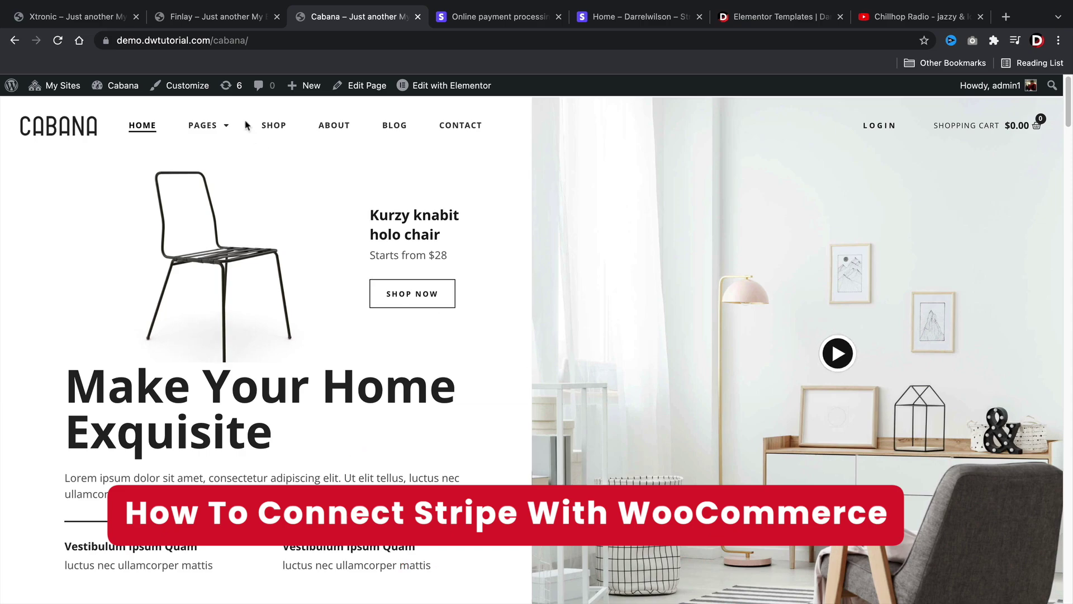
# - Browse the Finlay, Xtronic, Cabana and Stripe tabs, ending on the Finlay demo store homepage
pyautogui.click(226, 17)
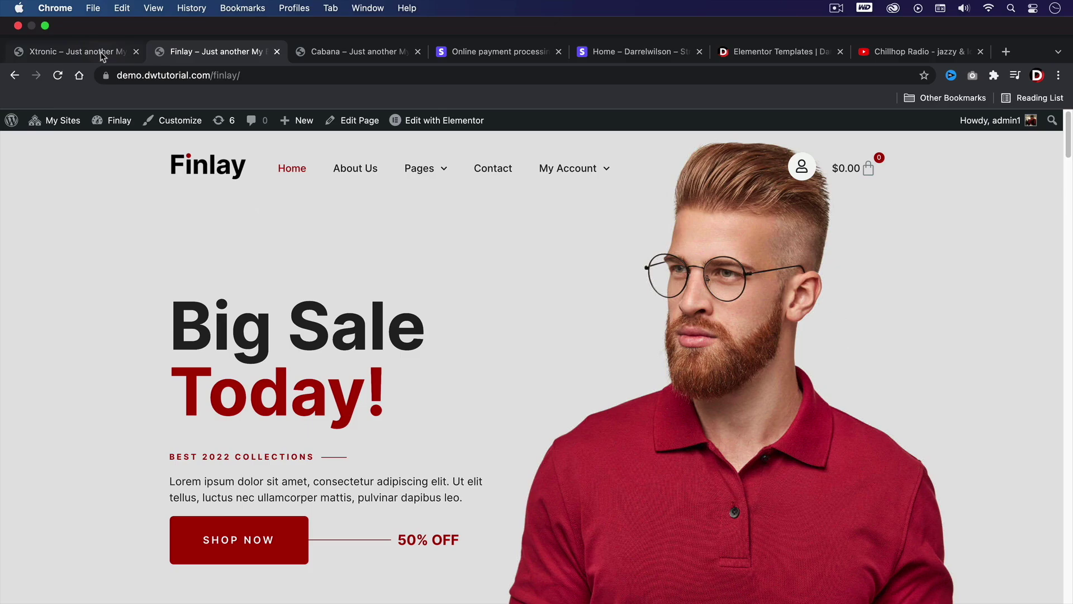
pyautogui.click(73, 16)
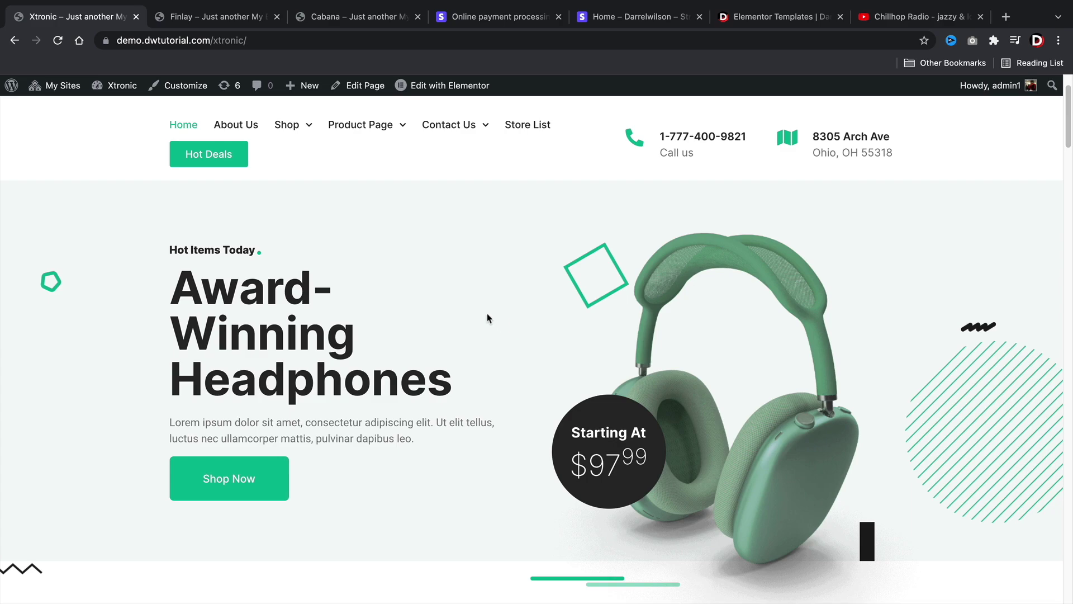
pyautogui.click(372, 17)
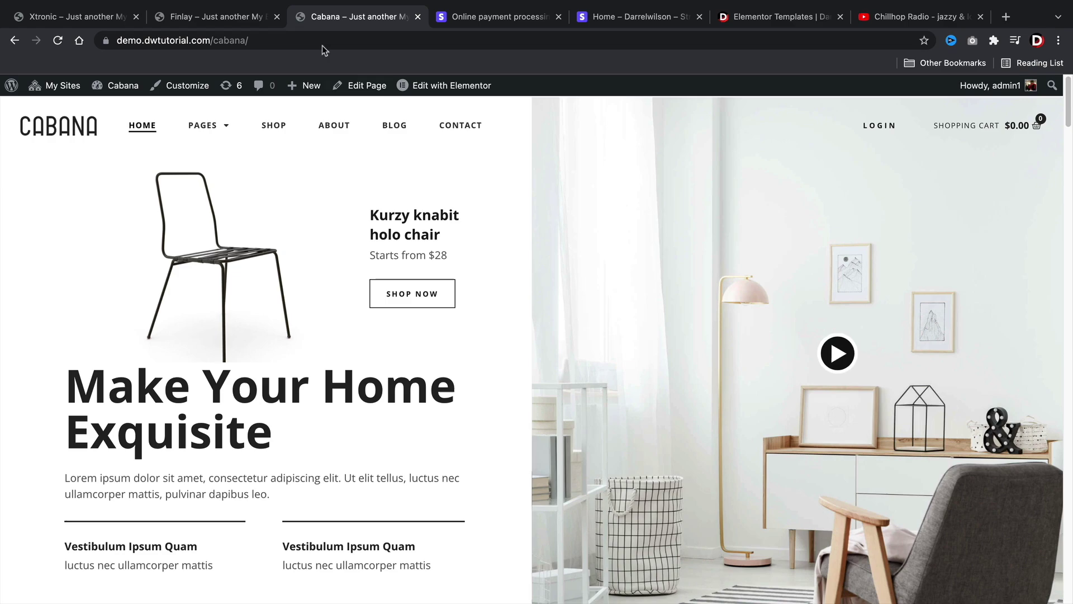
pyautogui.click(492, 17)
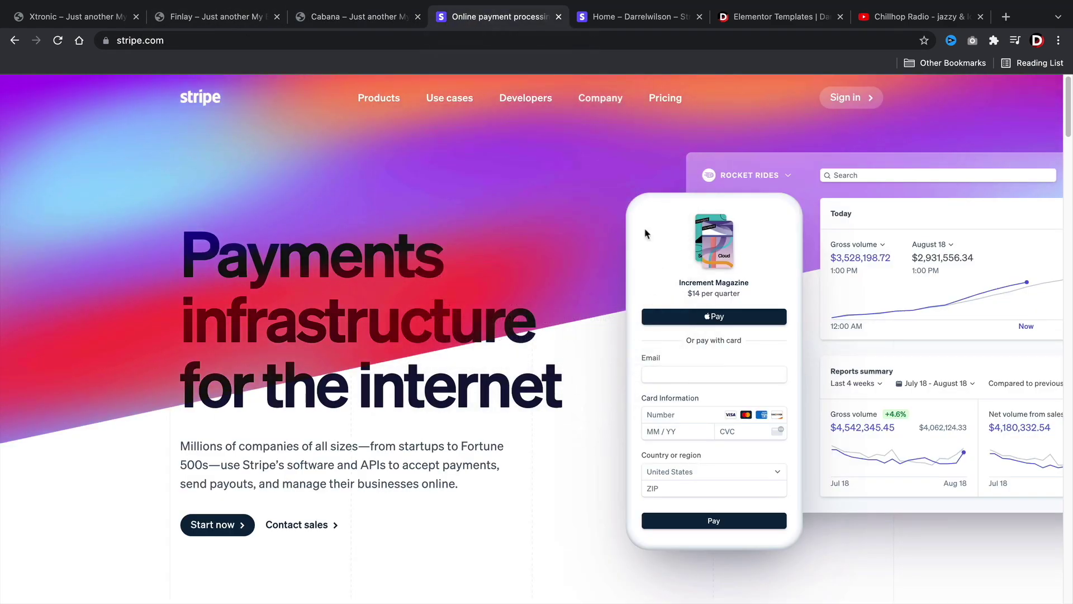
pyautogui.click(234, 21)
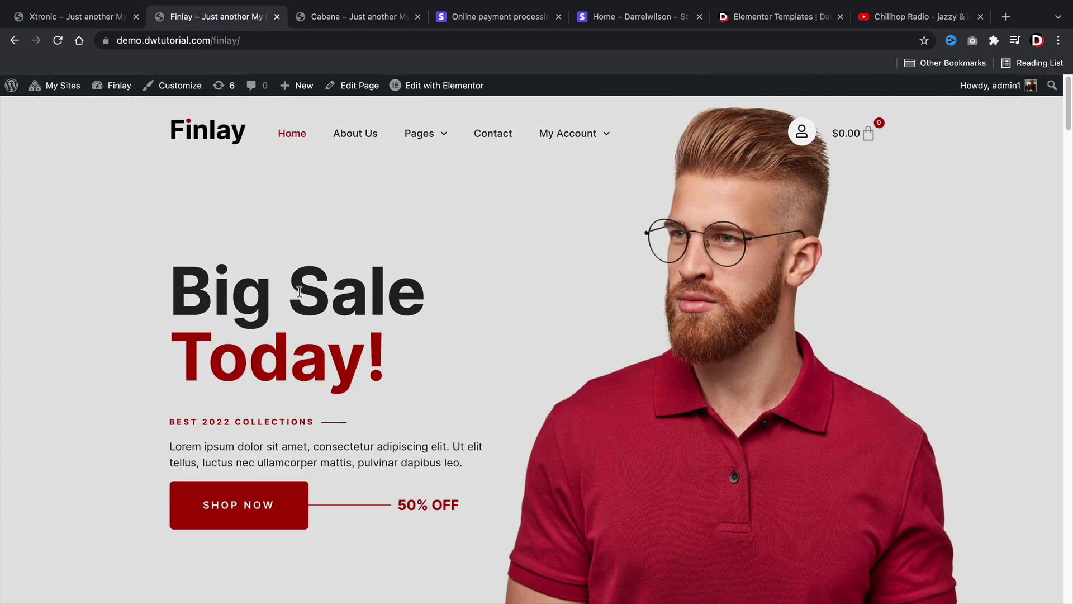
# - Search the network's Add Plugins page for 'stripe' to find the active WooCommerce Stripe Payment Gateway
pyautogui.moveTo(54, 85)
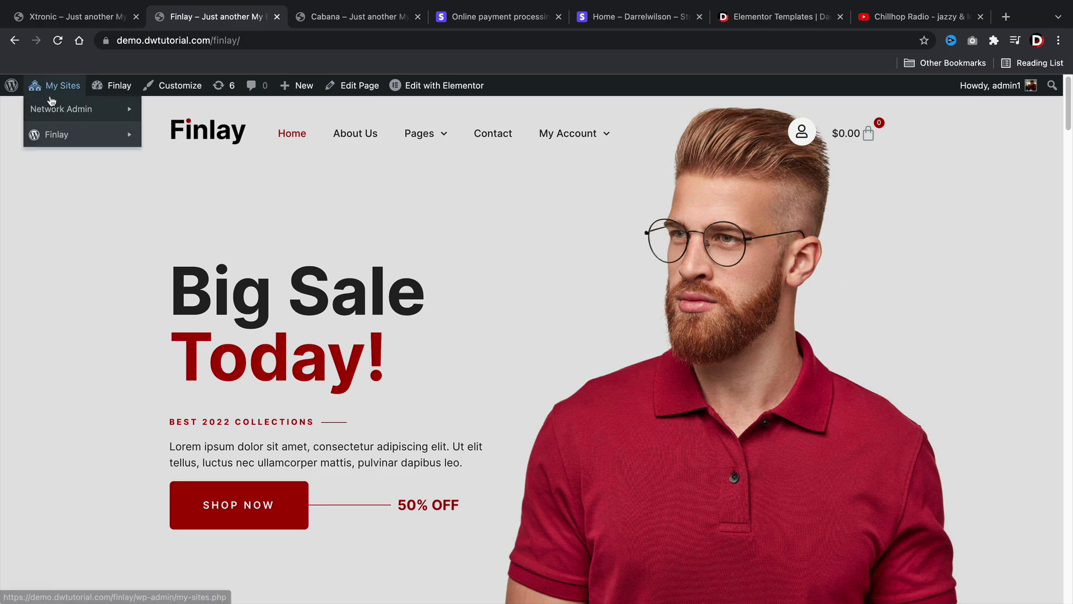
pyautogui.moveTo(55, 115)
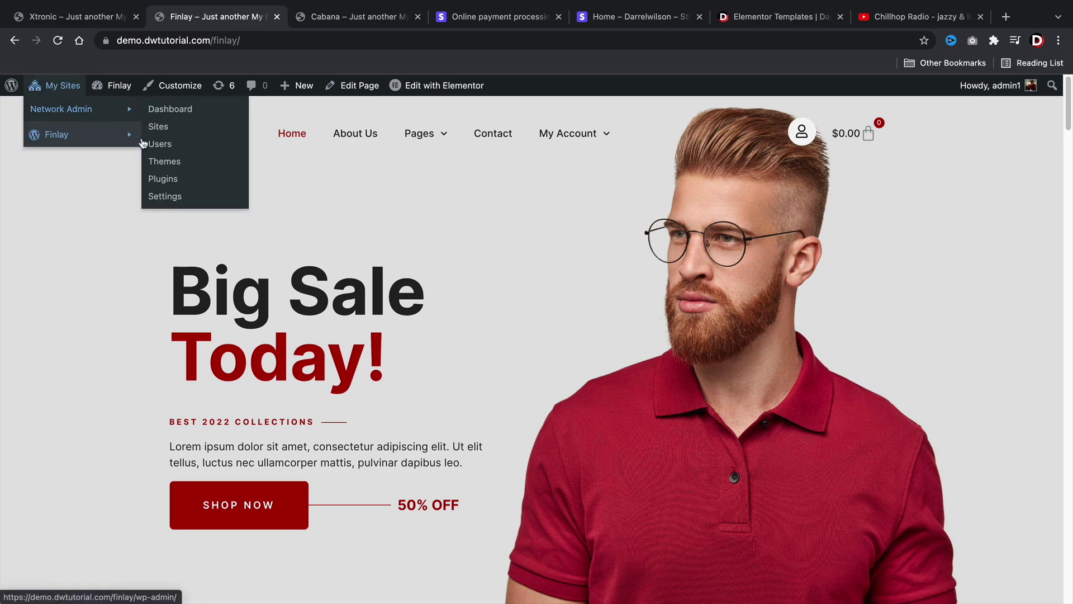
pyautogui.click(165, 182)
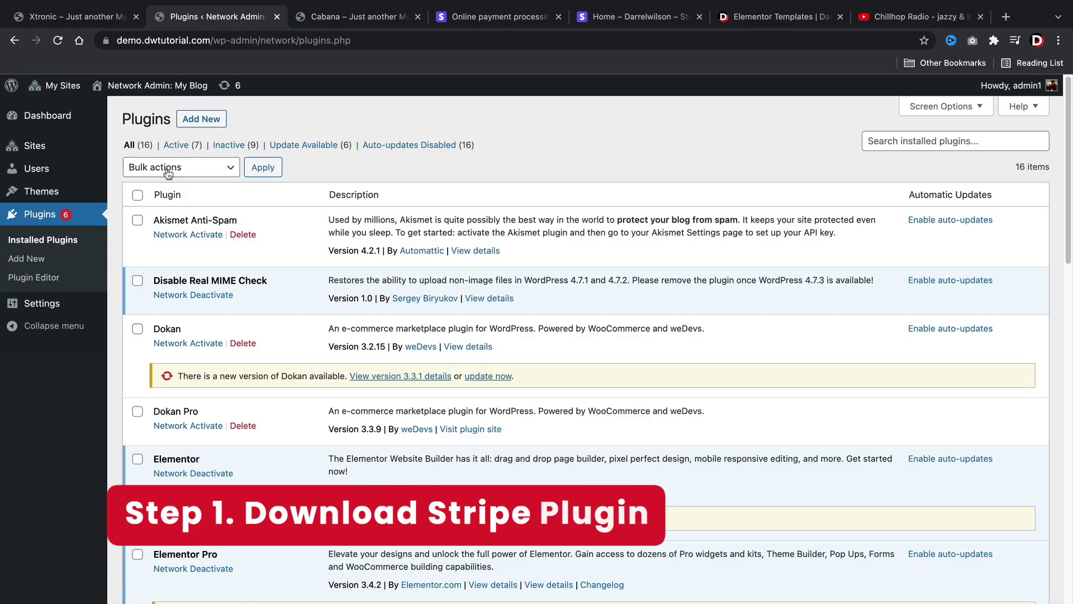
pyautogui.click(201, 121)
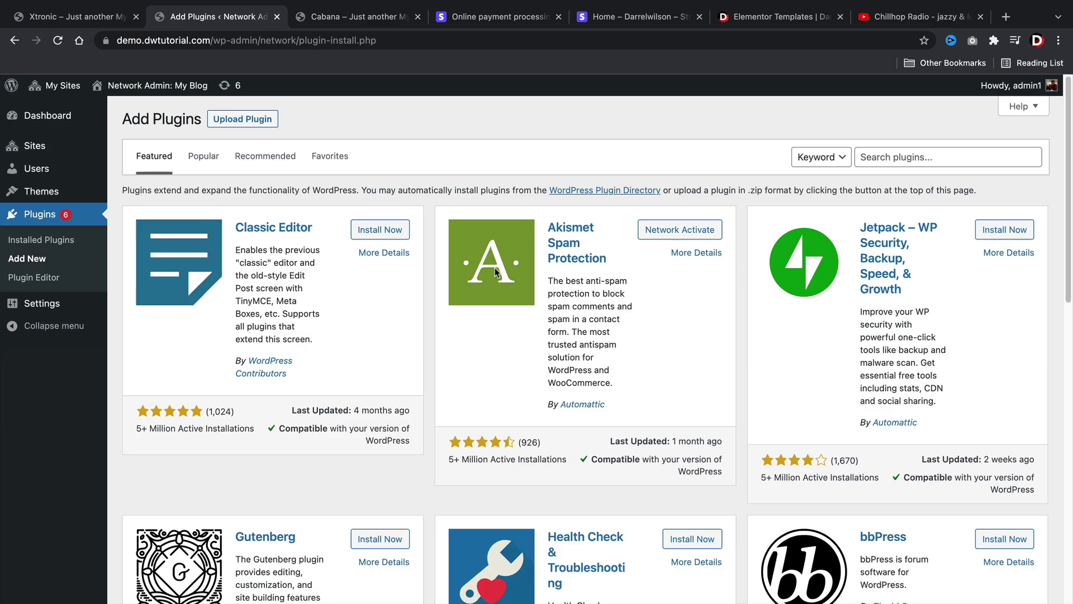
pyautogui.click(939, 157)
pyautogui.write('s')
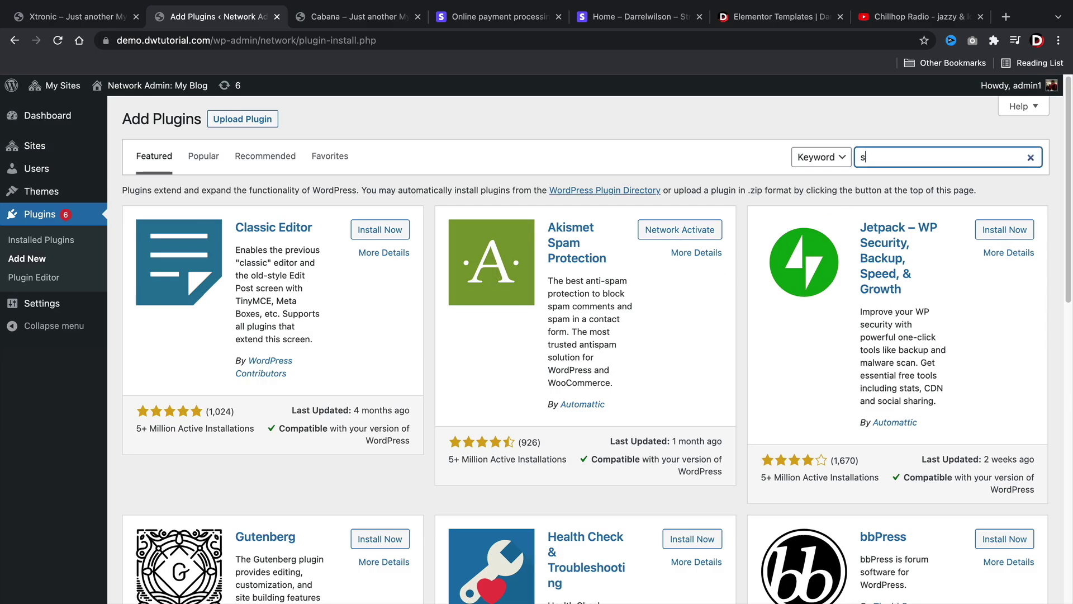
pyautogui.write('tripe')
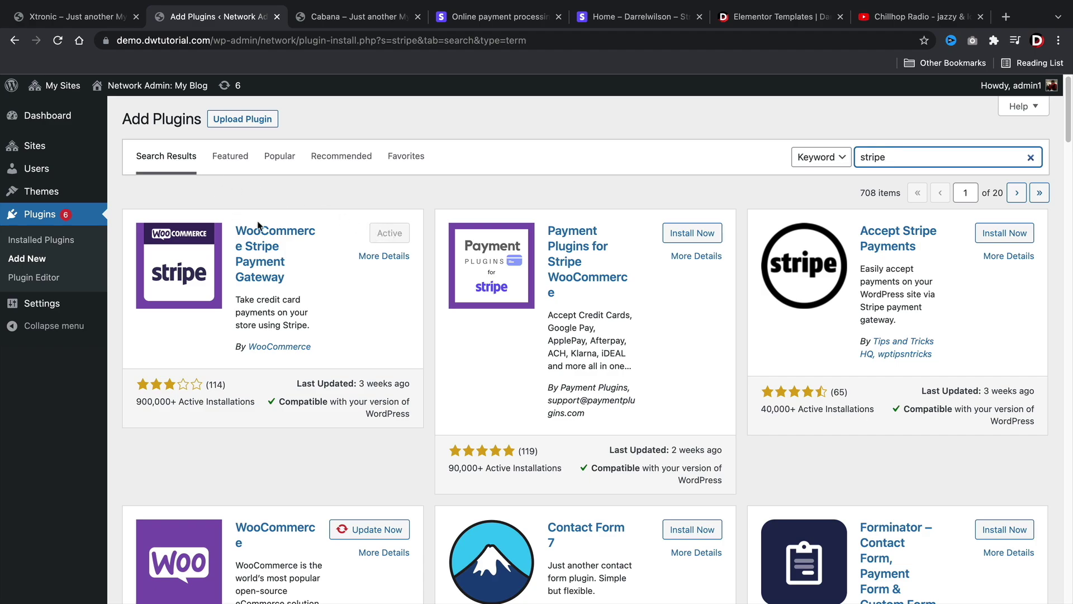
# - Open the Finlay site's admin dashboard from My Sites
pyautogui.moveTo(56, 86)
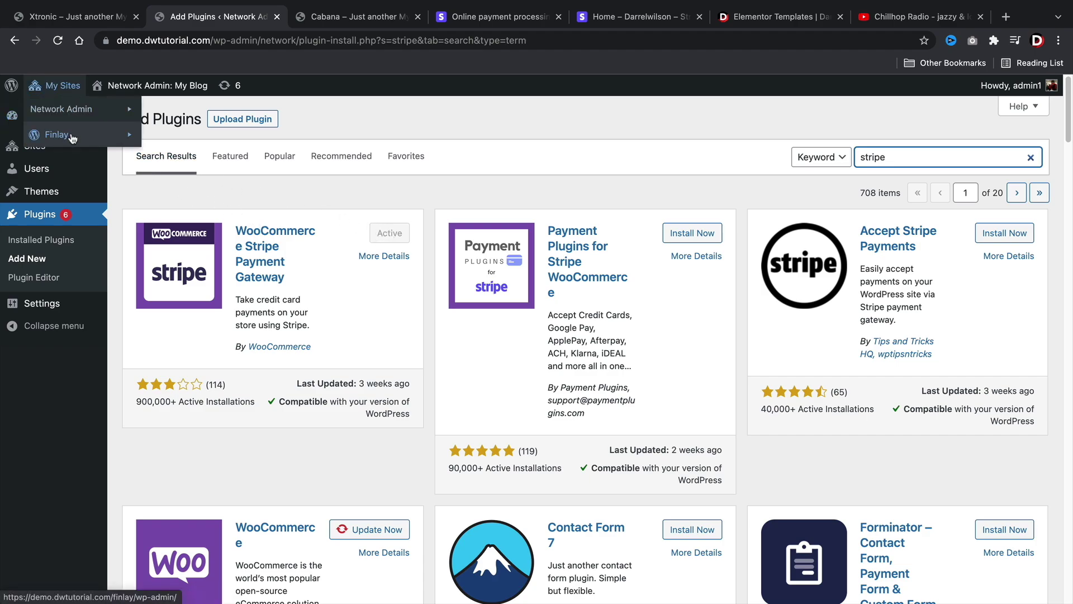
pyautogui.moveTo(70, 136)
pyautogui.click(184, 136)
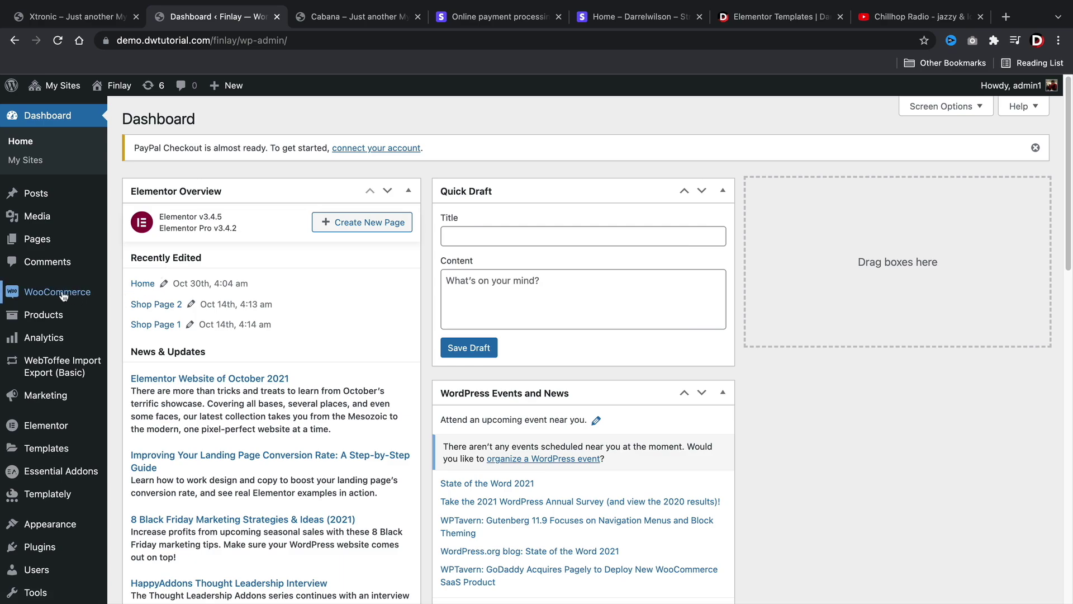
# - Open WooCommerce's Payments settings and go to the Stripe – Credit Card gateway
pyautogui.moveTo(56, 293)
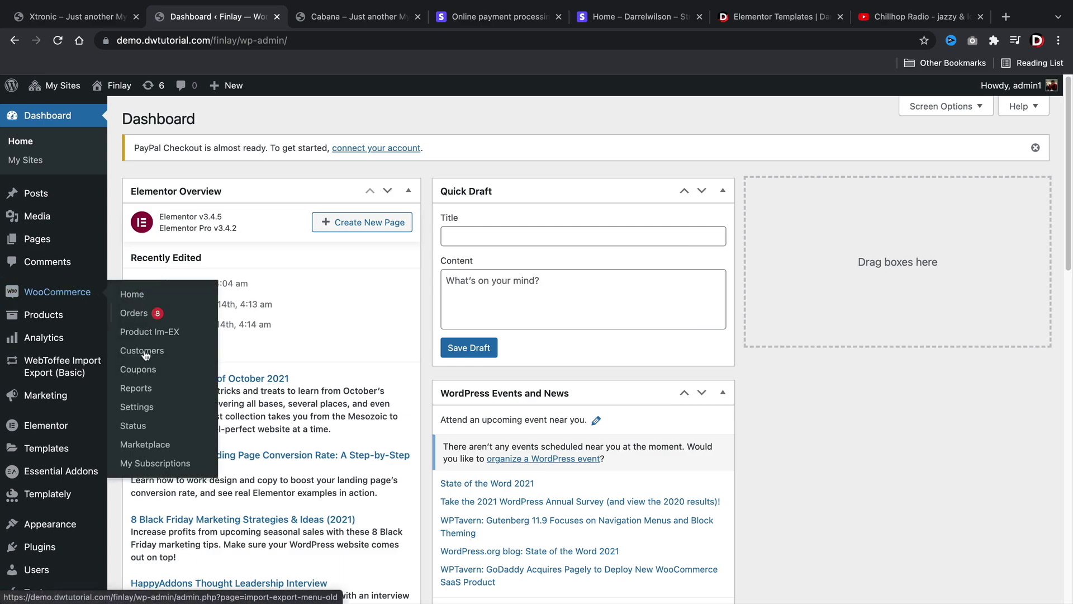
pyautogui.click(147, 412)
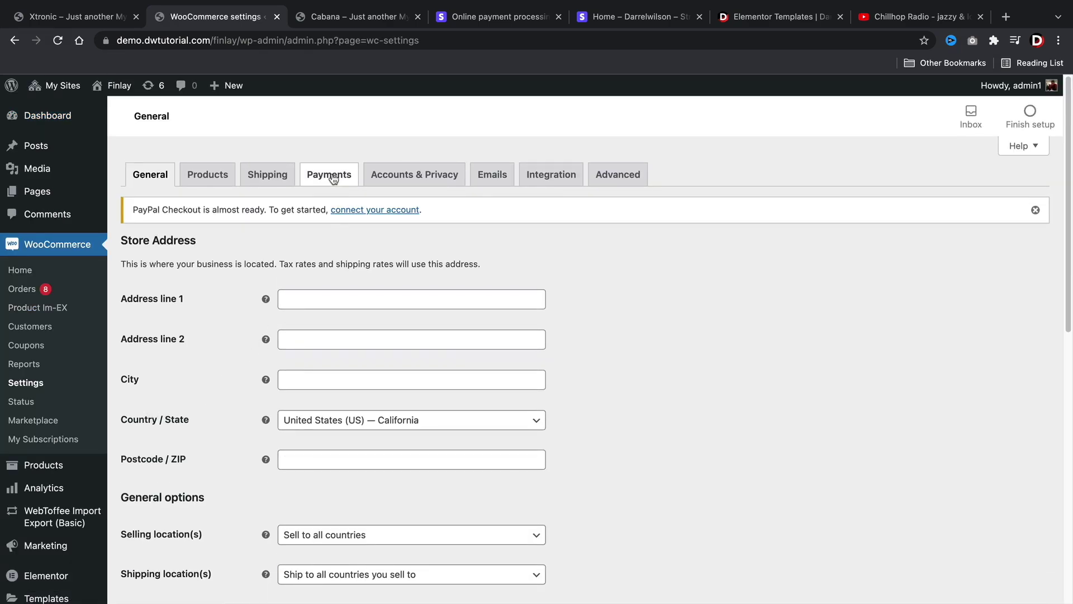
pyautogui.click(333, 178)
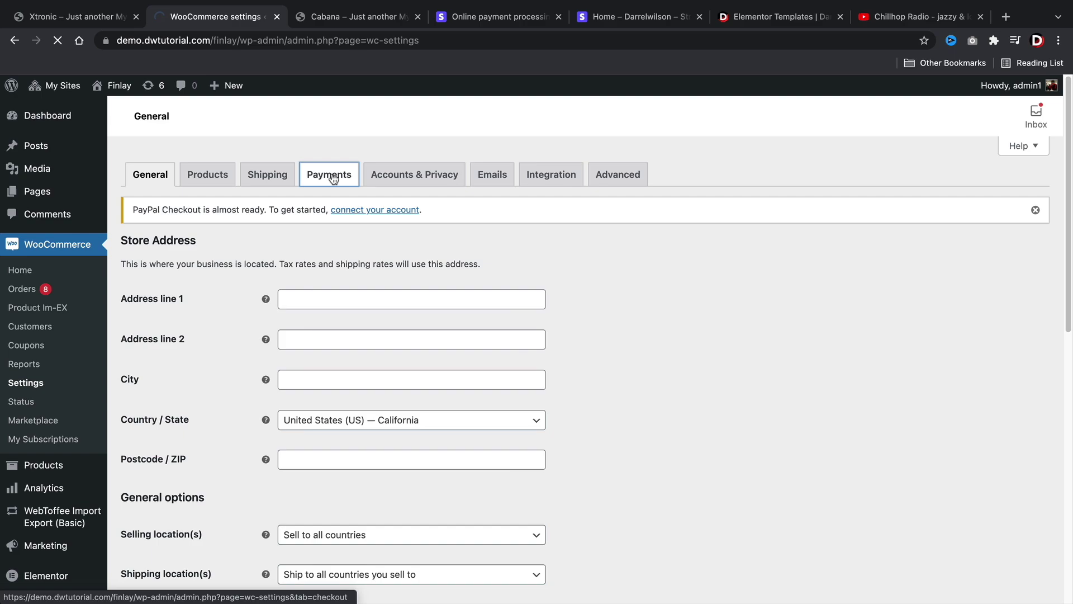
pyautogui.scroll(-2, 334, 212)
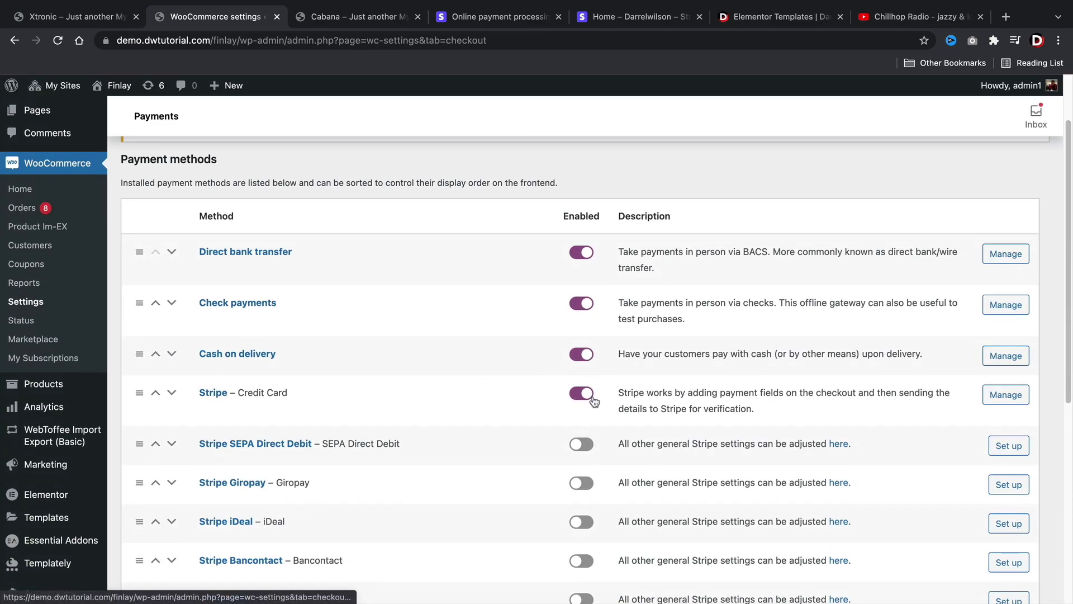
pyautogui.click(1006, 395)
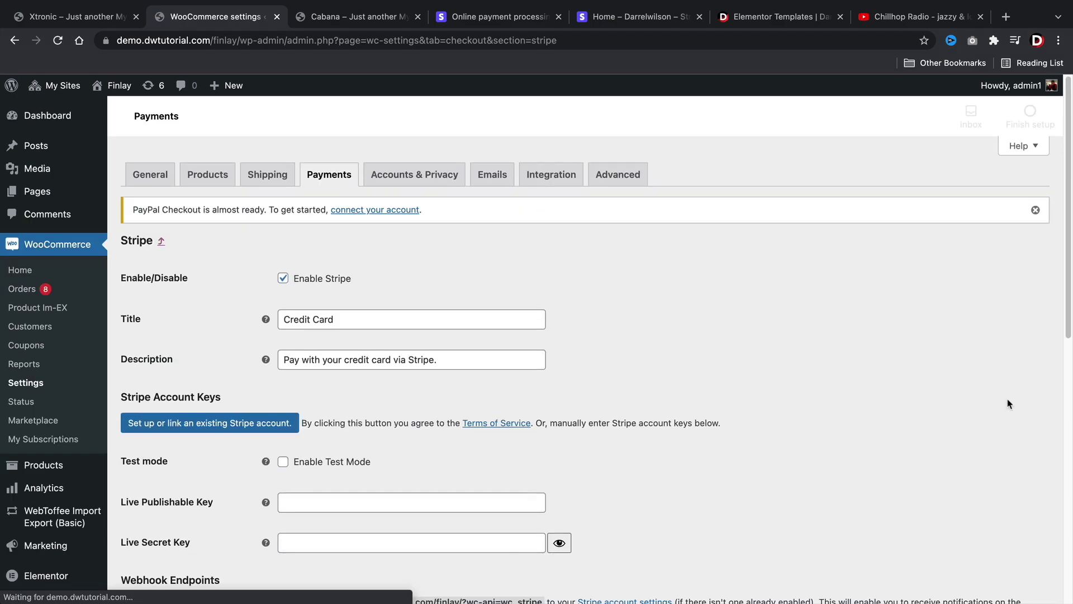
# - Review the Stripe gateway's live key fields, then switch to the stripe.com tab
pyautogui.scroll(-2, 872, 364)
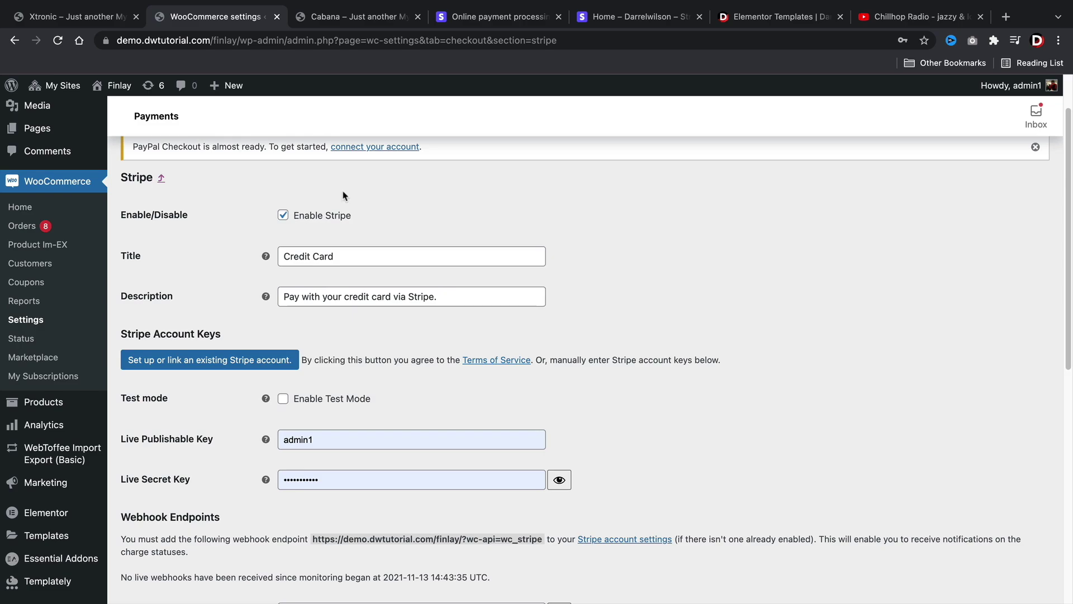
pyautogui.scroll(-1, 256, 228)
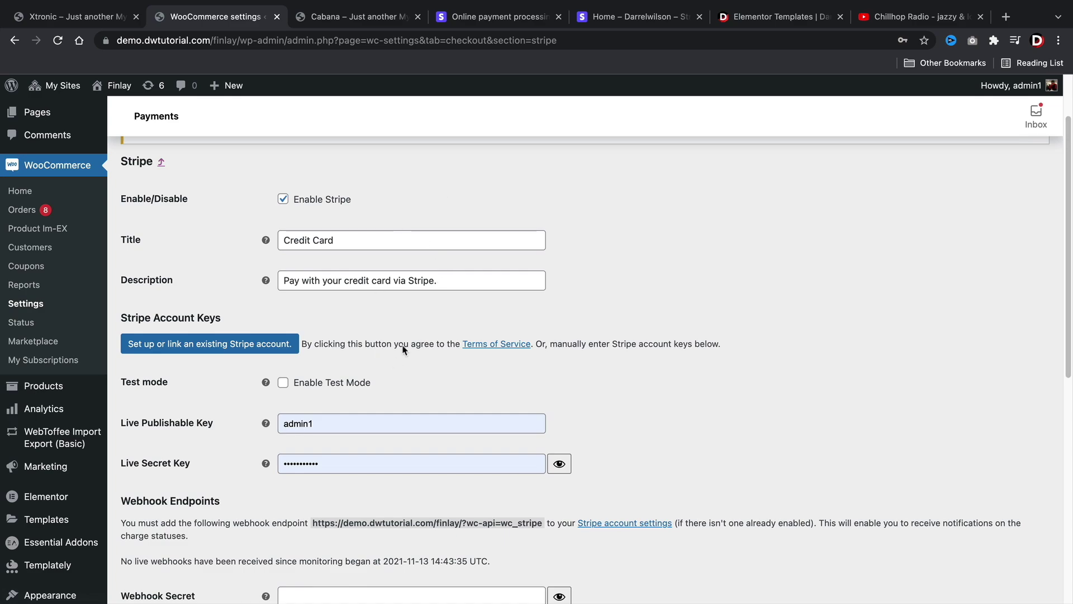
pyautogui.click(503, 16)
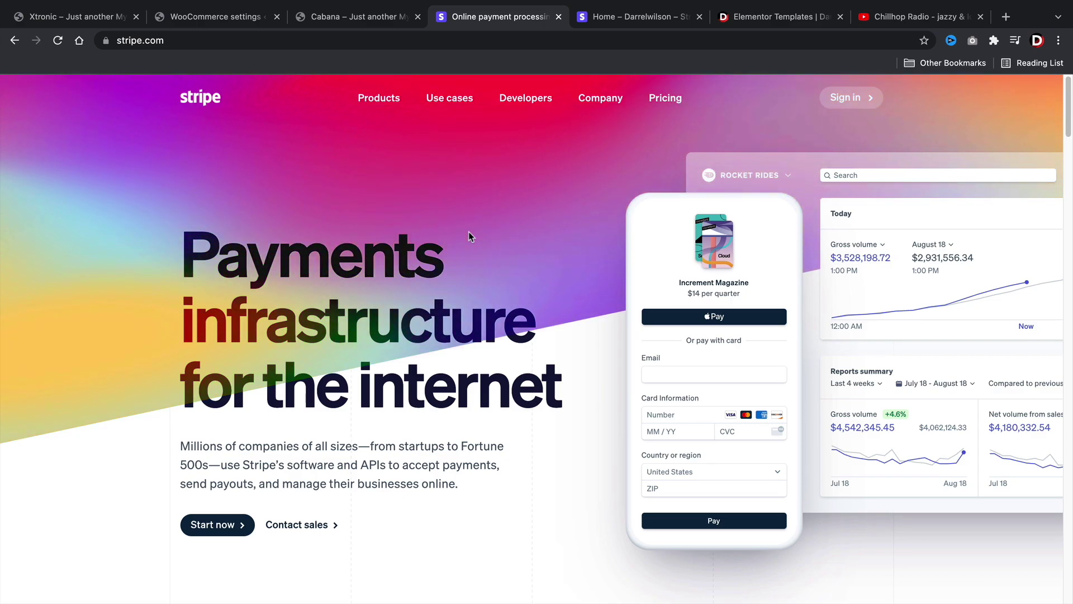
# - Open the Stripe dashboard's Developers > API keys page and copy the test publishable key
pyautogui.click(639, 18)
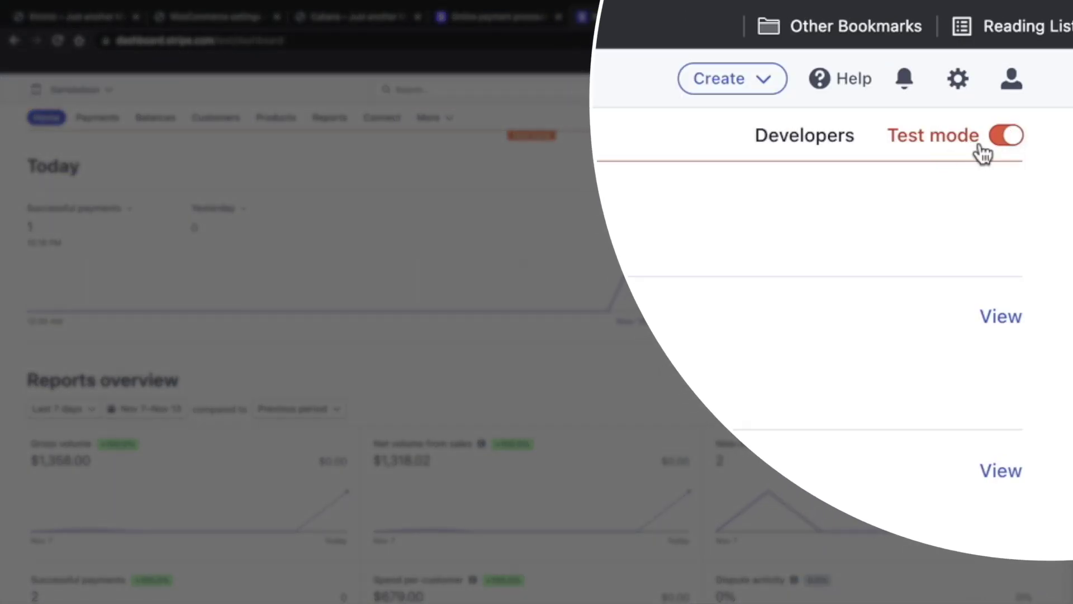
pyautogui.click(805, 141)
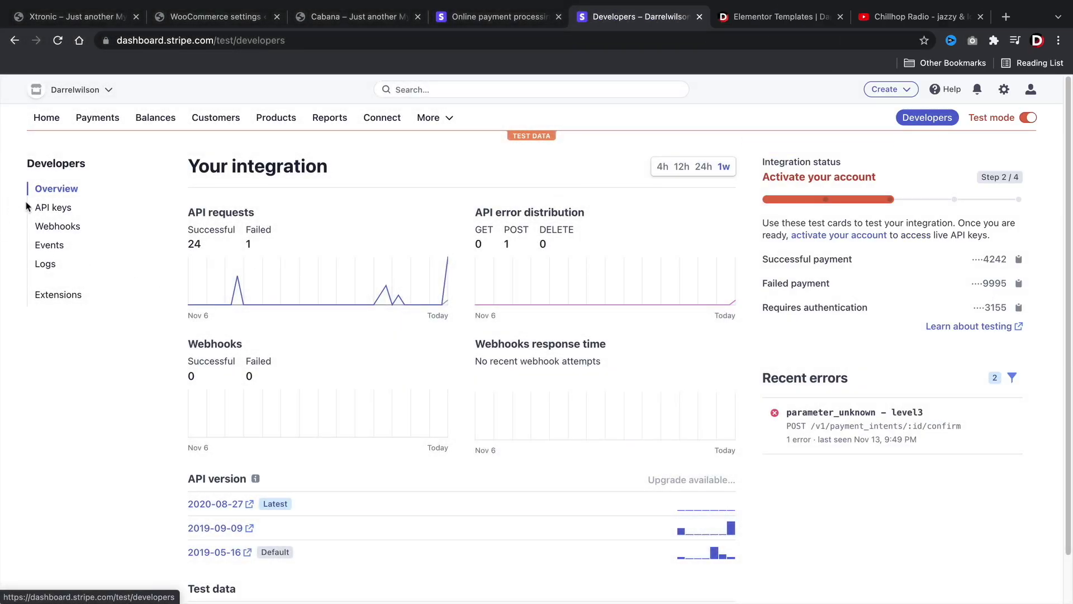
pyautogui.click(56, 211)
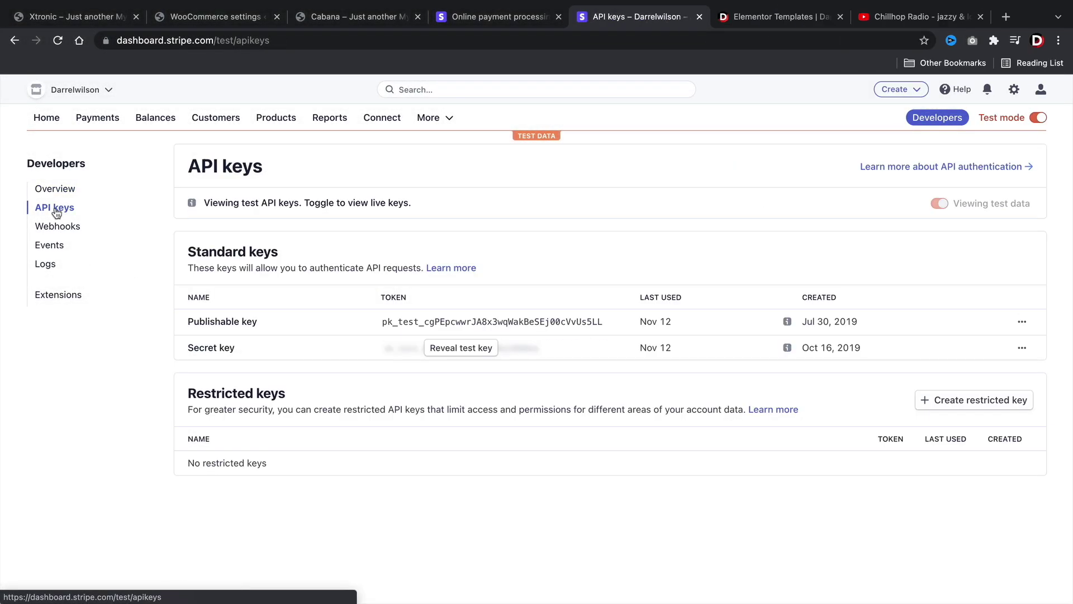
pyautogui.click(446, 329)
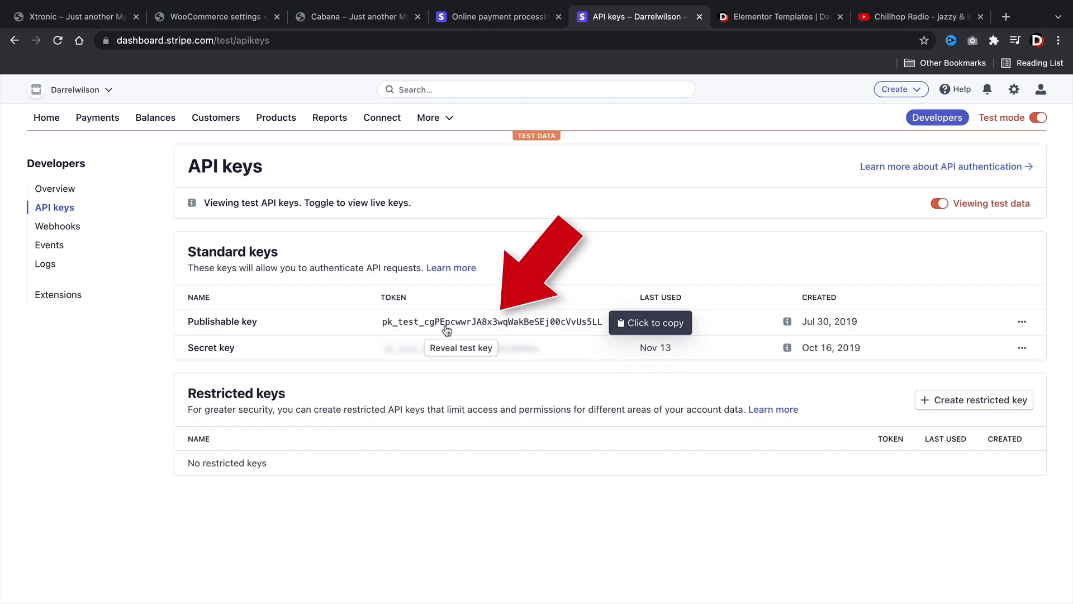
# - Turn on Stripe test mode in WooCommerce and paste the copied Test Publishable Key
pyautogui.click(226, 16)
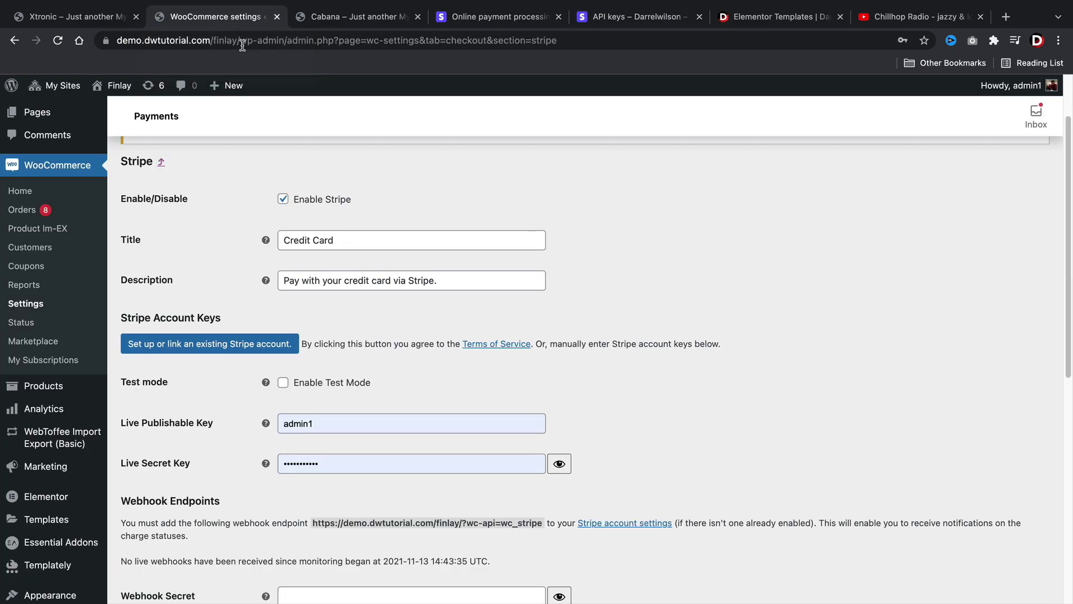
pyautogui.doubleClick(332, 429)
pyautogui.click(250, 403)
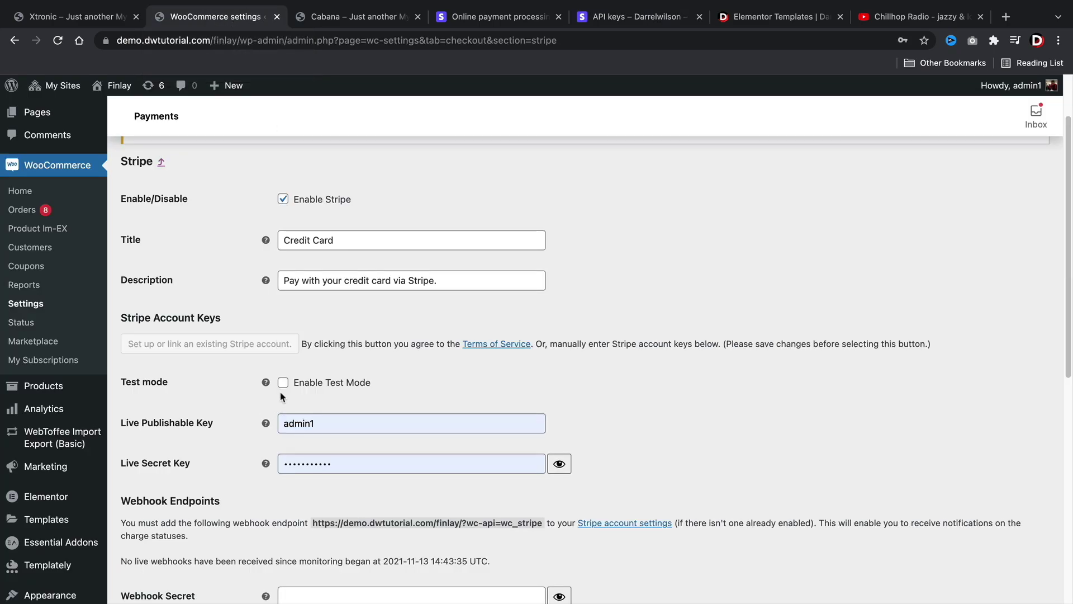
pyautogui.click(283, 385)
pyautogui.scroll(-2, 326, 300)
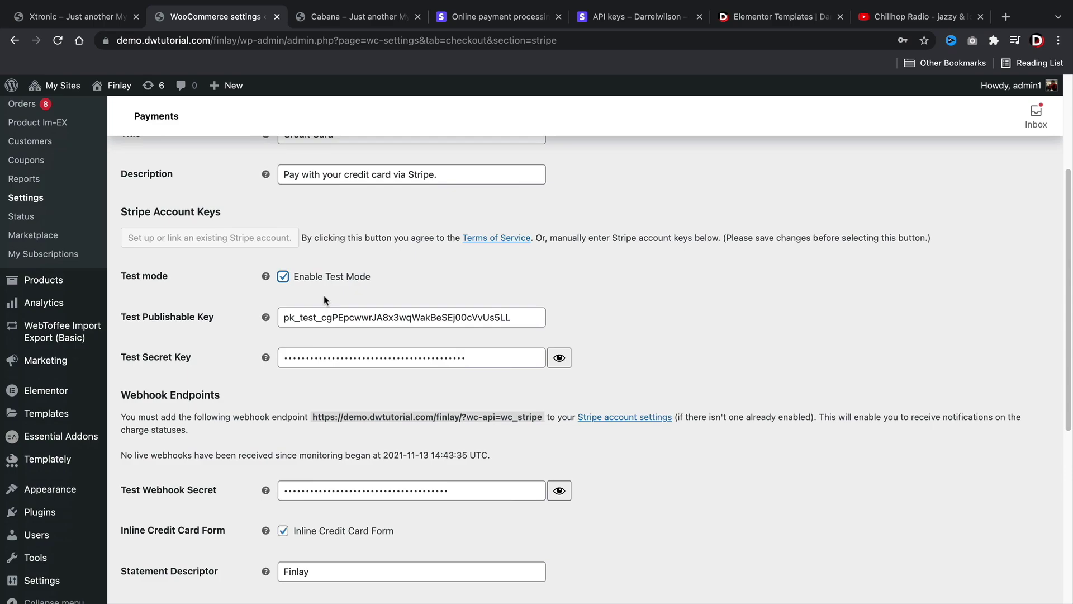
pyautogui.doubleClick(330, 317)
pyautogui.rightClick(330, 313)
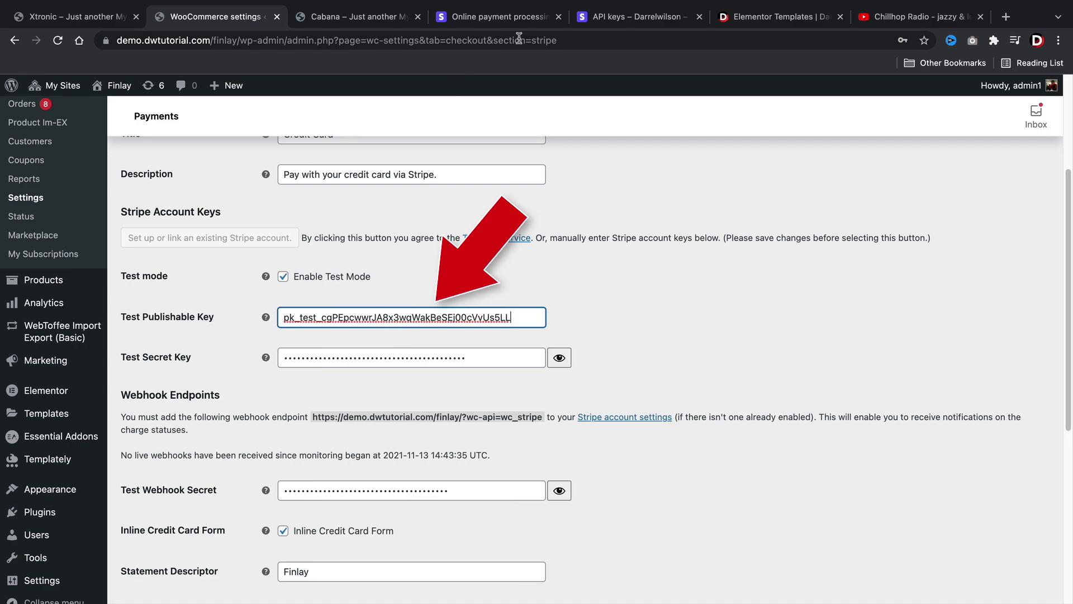
# - Reveal and copy Stripe's test secret key, paste it into Test Secret Key, and return to Stripe
pyautogui.click(598, 19)
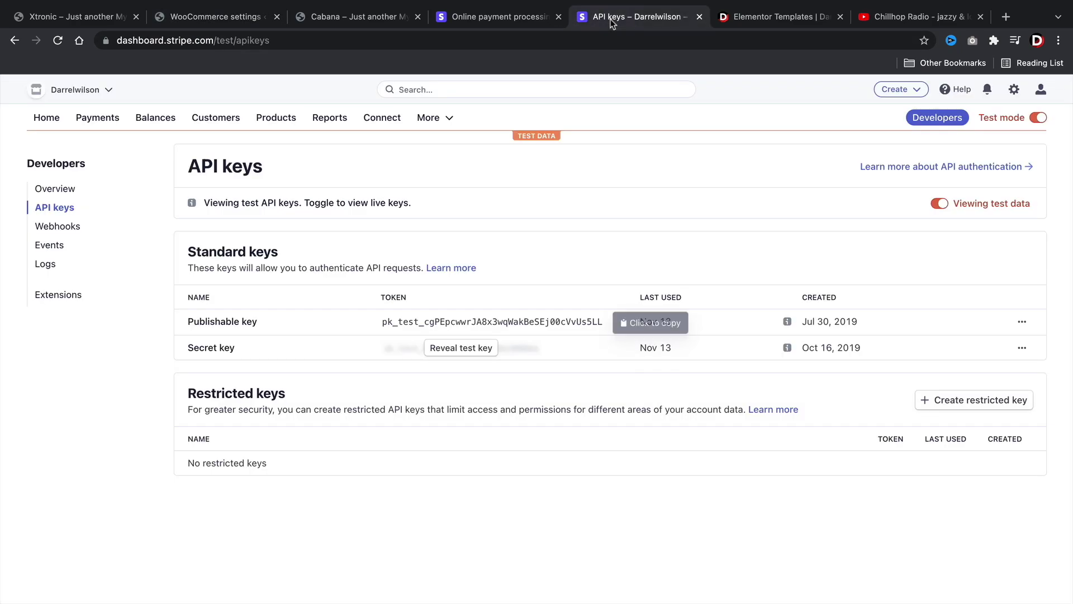
pyautogui.click(461, 348)
pyautogui.click(425, 348)
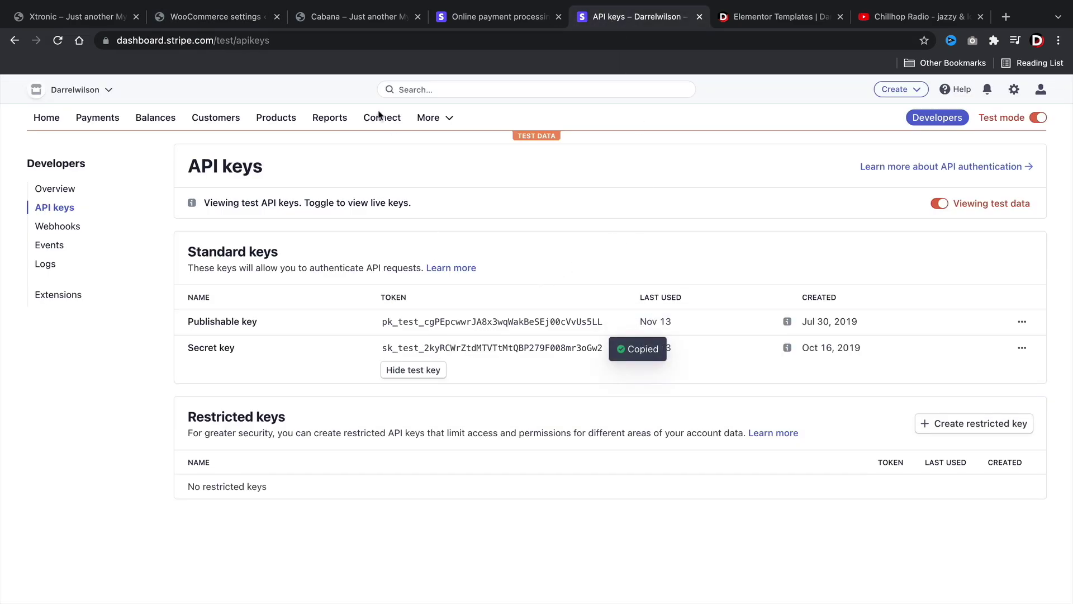
pyautogui.click(240, 19)
pyautogui.doubleClick(313, 352)
pyautogui.rightClick(314, 352)
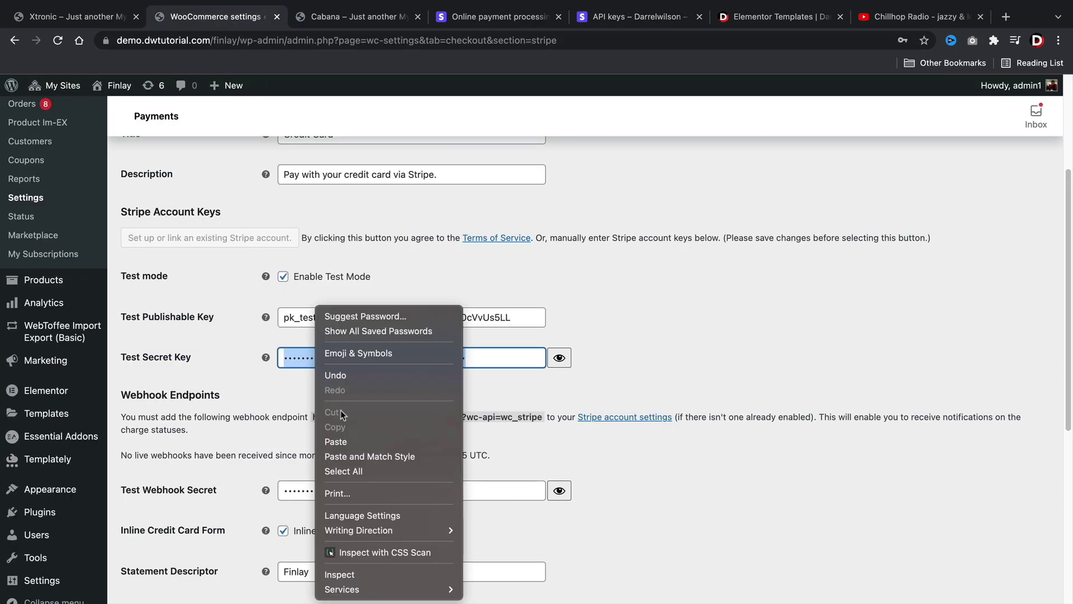
pyautogui.click(350, 437)
pyautogui.scroll(-3, 350, 440)
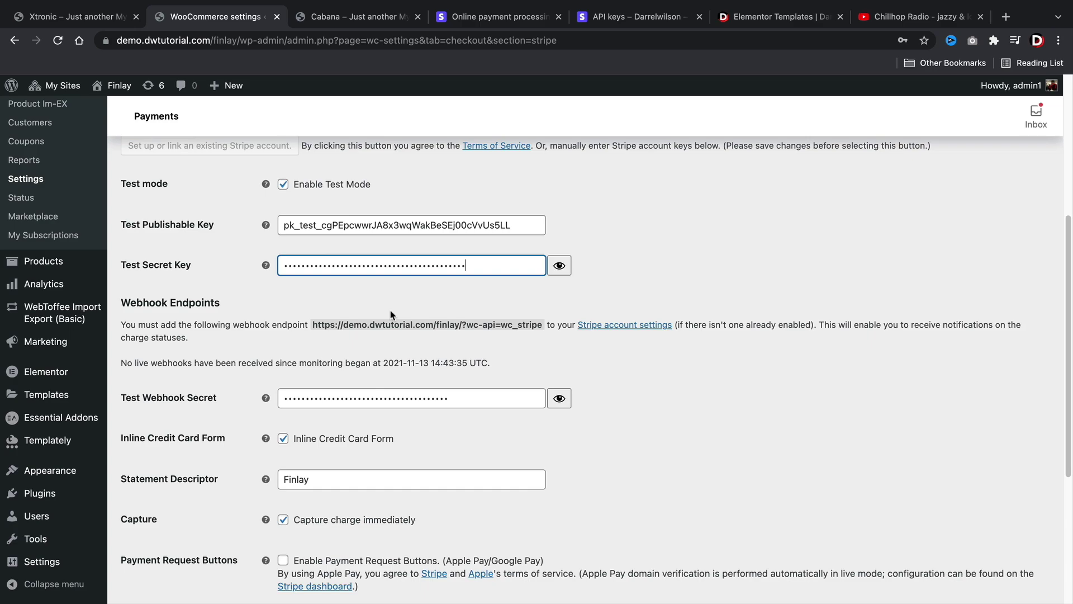
pyautogui.scroll(-1, 470, 176)
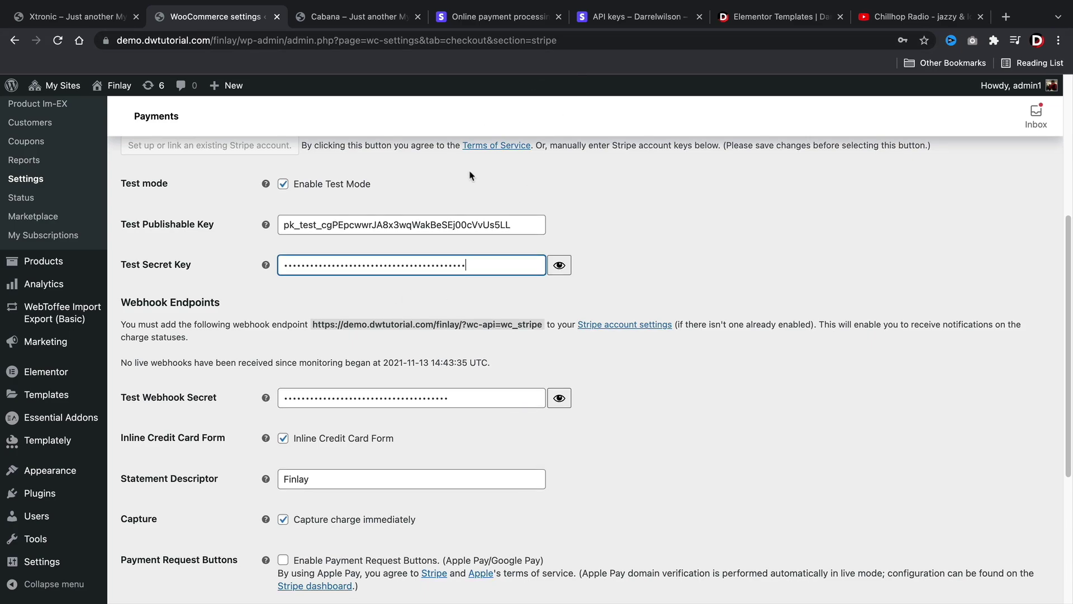
pyautogui.click(609, 19)
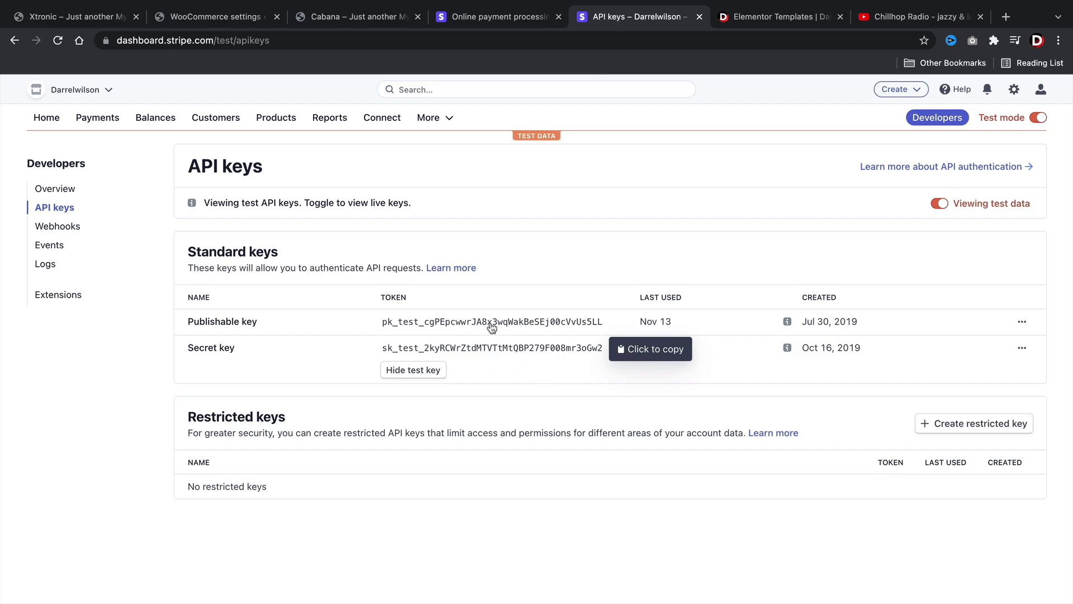
# - Start a new Stripe webhook endpoint and copy the webhook URL from WooCommerce's Stripe settings
pyautogui.click(75, 226)
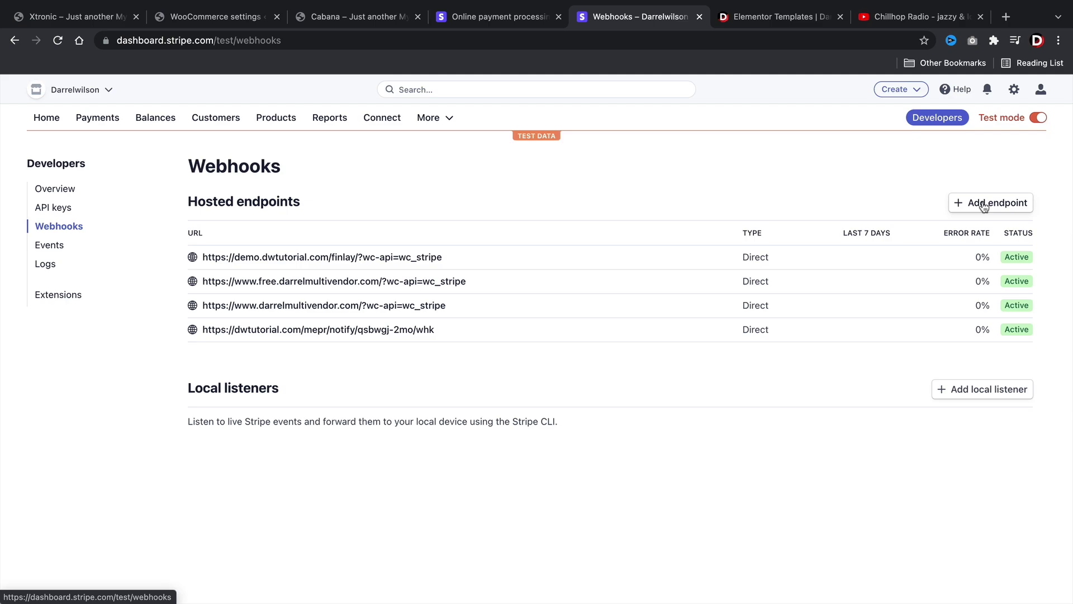
pyautogui.click(984, 205)
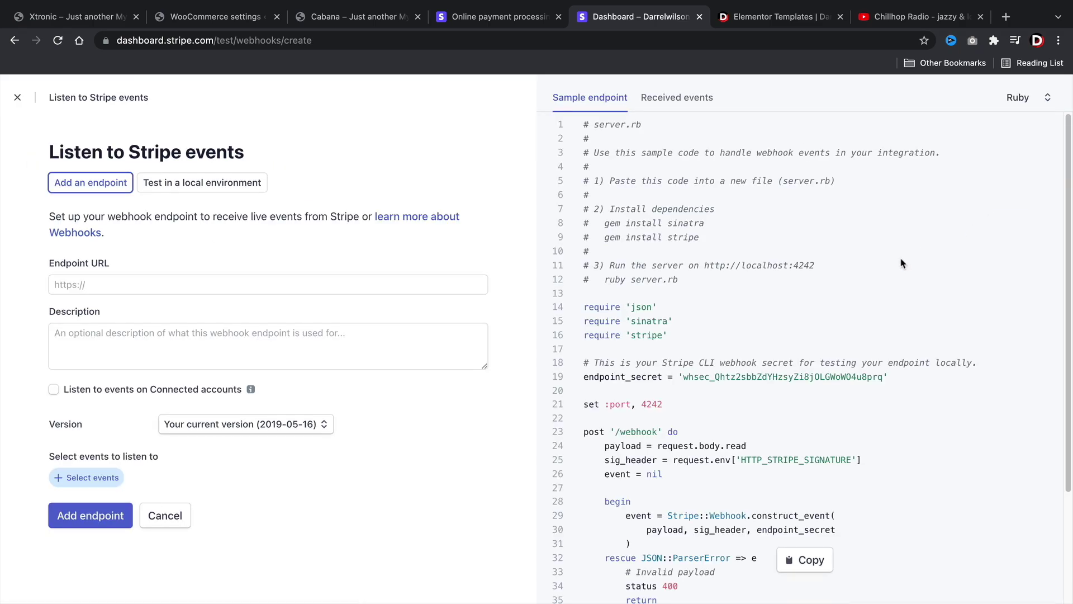
pyautogui.click(88, 284)
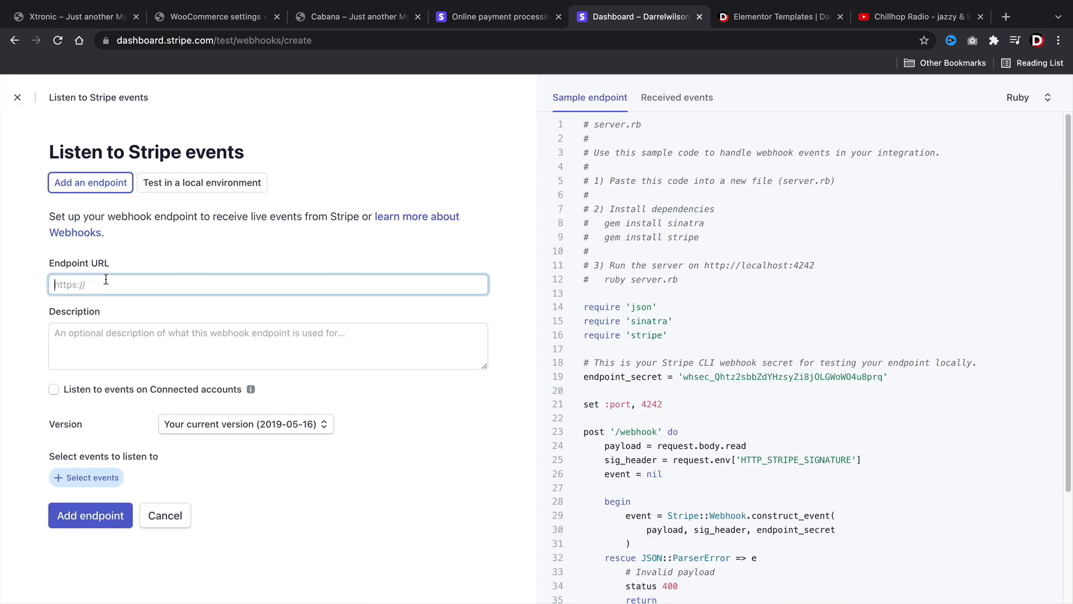
pyautogui.click(224, 16)
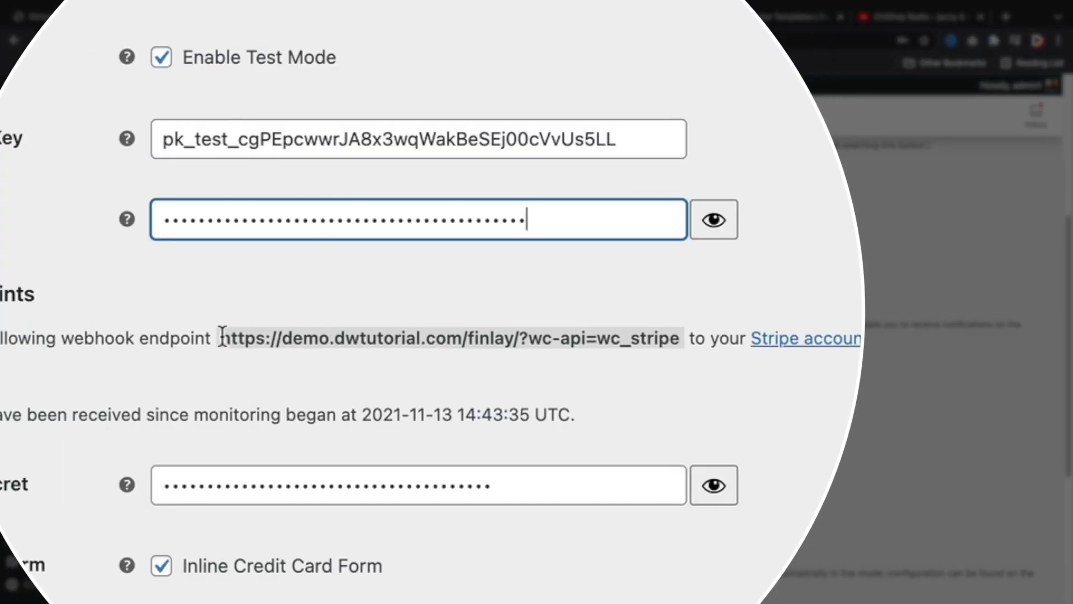
pyautogui.moveTo(460, 337); pyautogui.dragTo(474, 338)
pyautogui.moveTo(246, 334); pyautogui.dragTo(679, 339)
pyautogui.rightClick(638, 344)
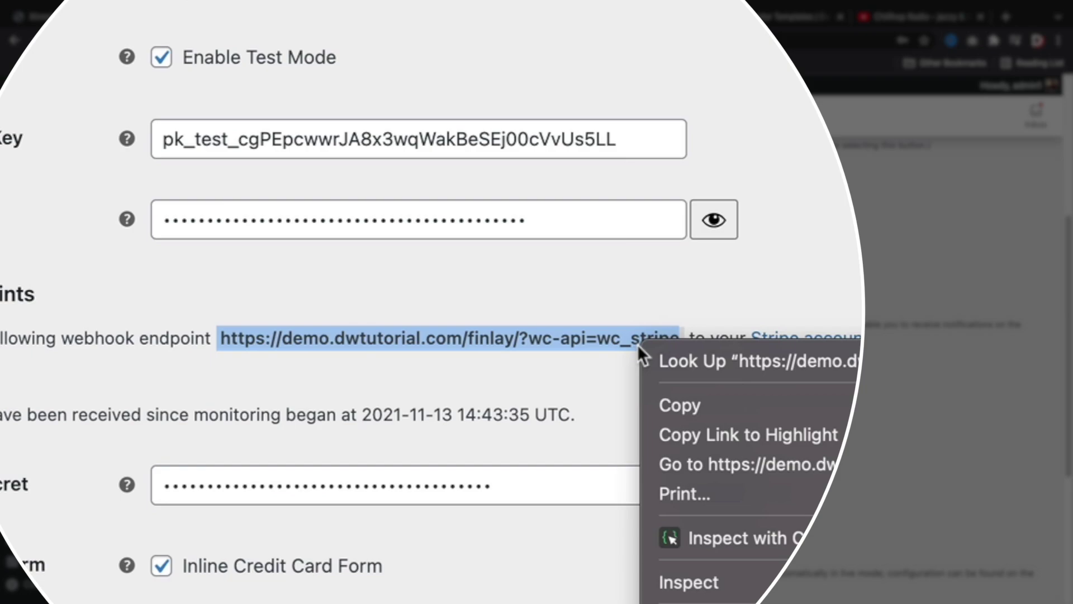
pyautogui.click(673, 404)
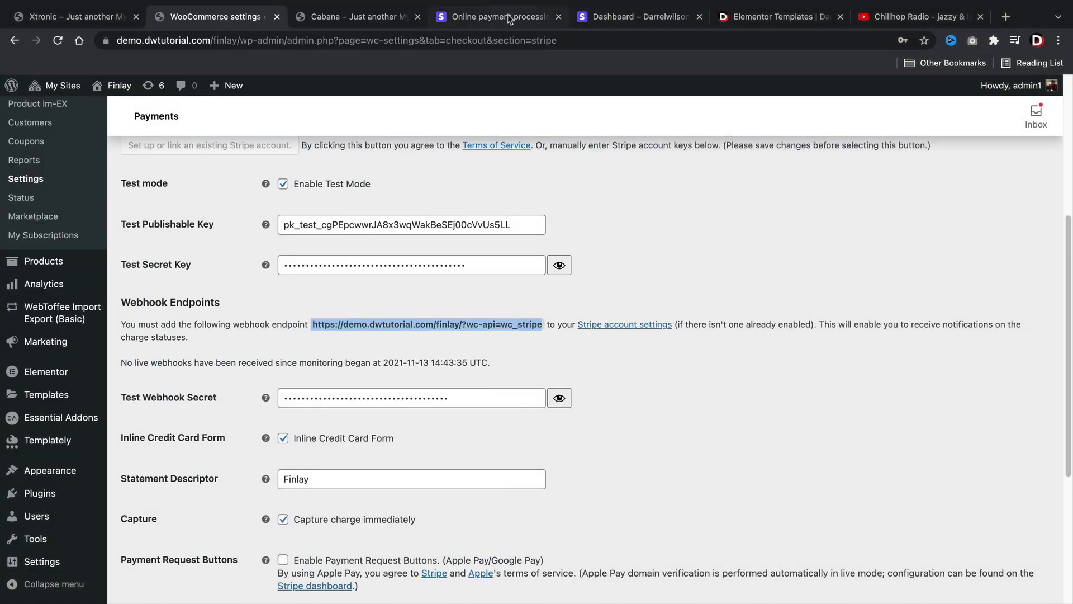
# - Paste the Finlay wc_stripe URL as the endpoint URL and enter a description
pyautogui.click(498, 16)
pyautogui.click(627, 17)
pyautogui.rightClick(158, 281)
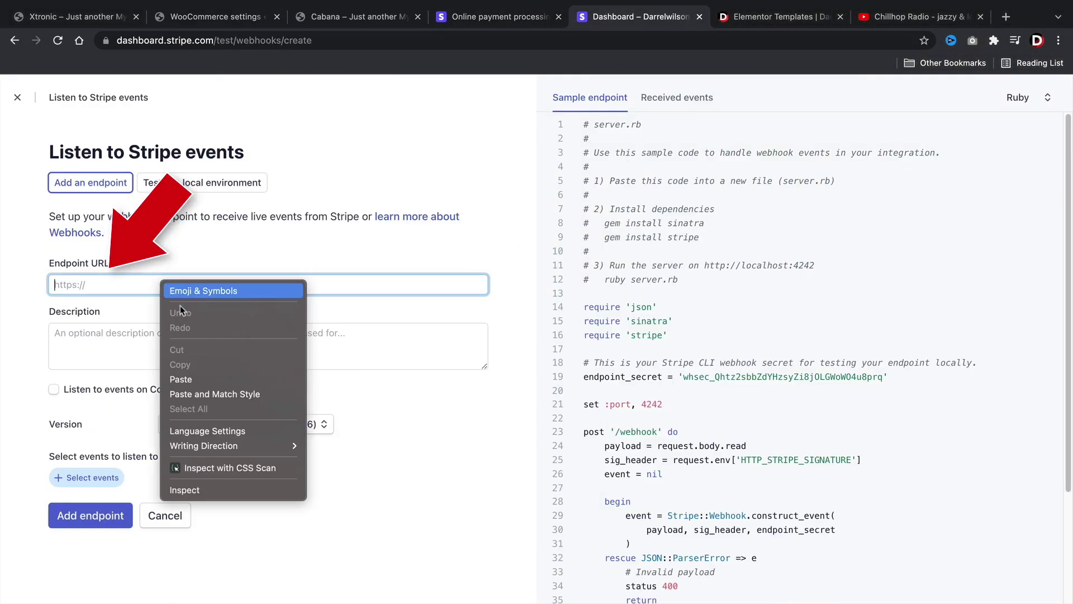
pyautogui.click(208, 378)
pyautogui.click(303, 353)
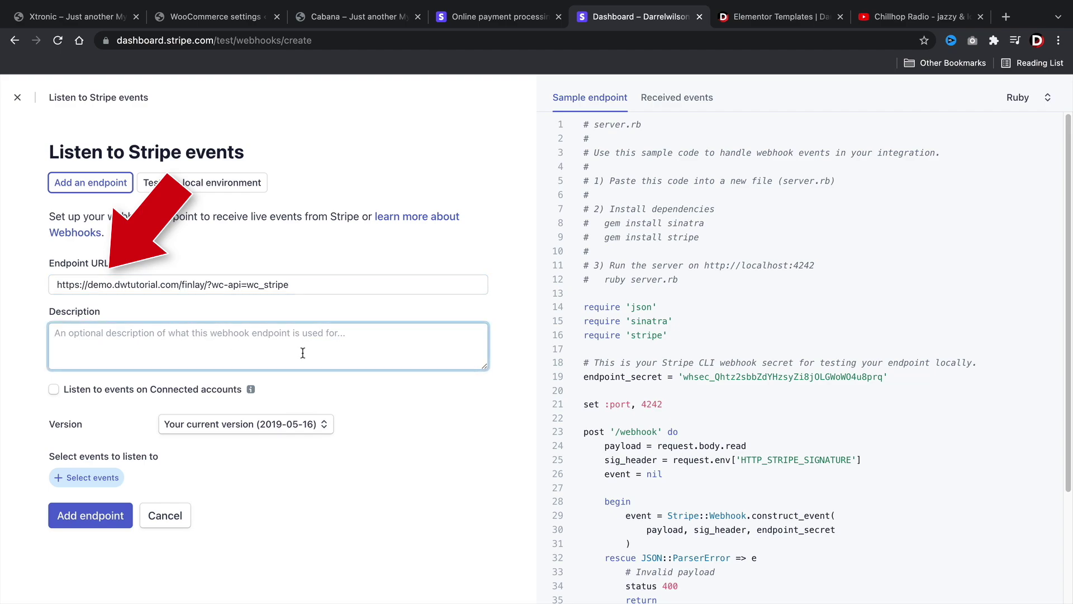
pyautogui.write('Th')
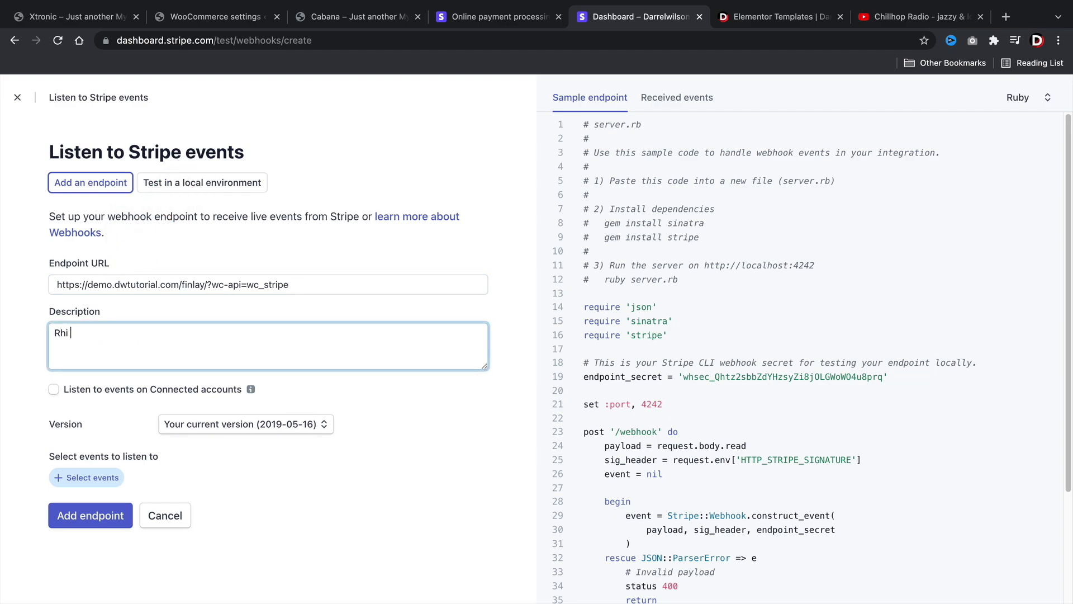
pyautogui.press('BackSpace')
pyautogui.press('BackSpace')
pyautogui.write('T')
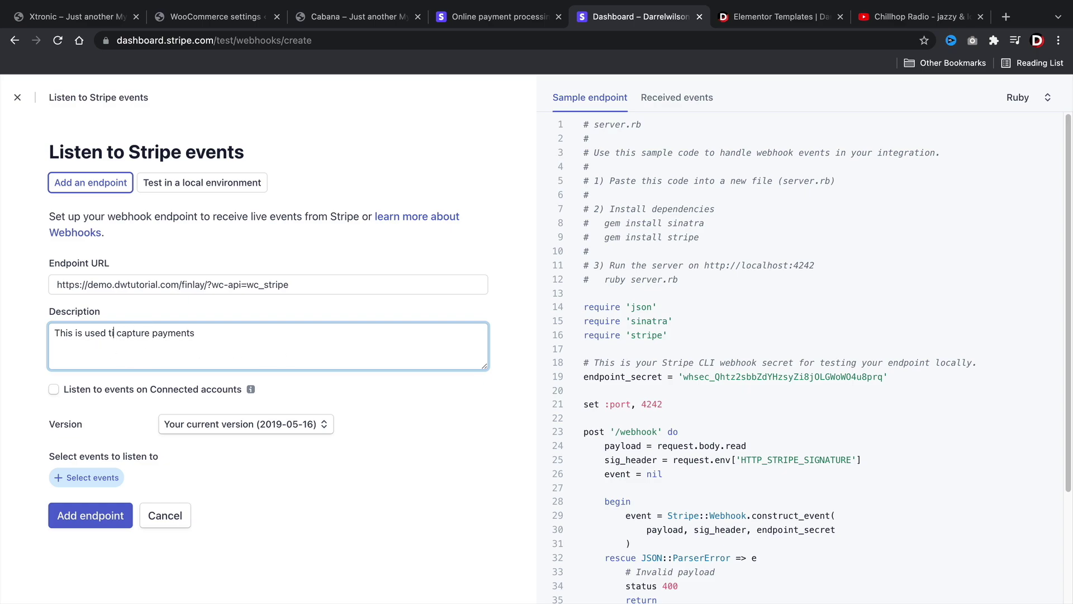
pyautogui.write('o')
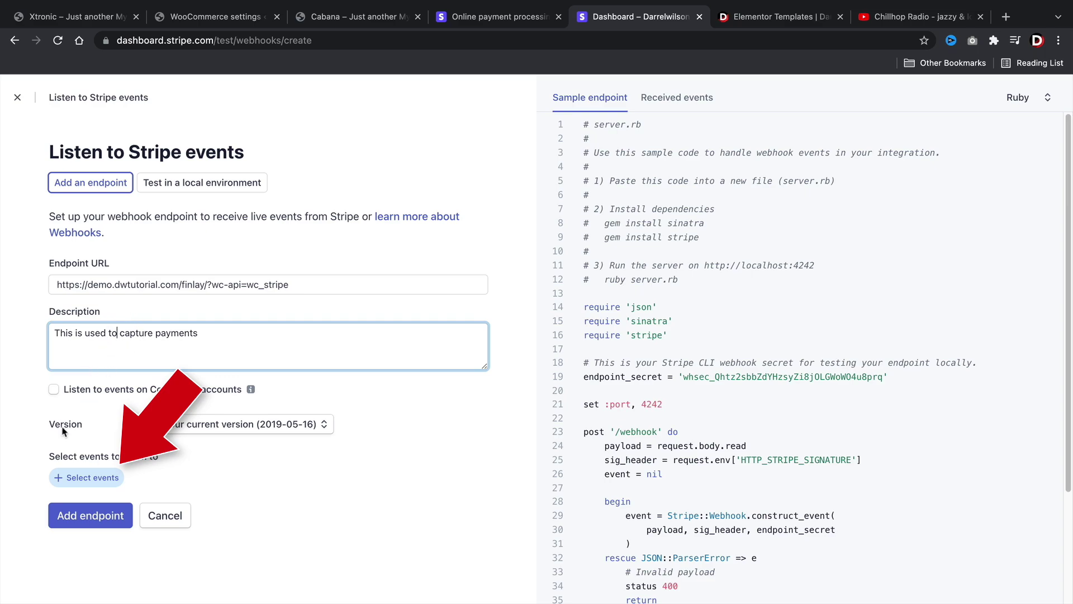
# - Subscribe the endpoint to the charge.captured event and create it
pyautogui.click(91, 480)
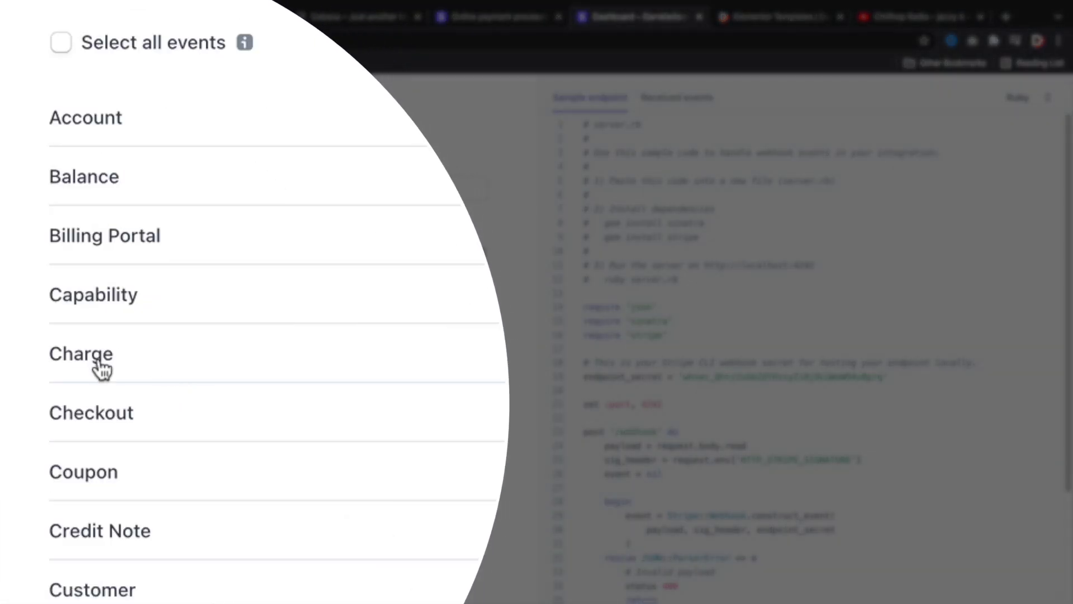
pyautogui.click(100, 367)
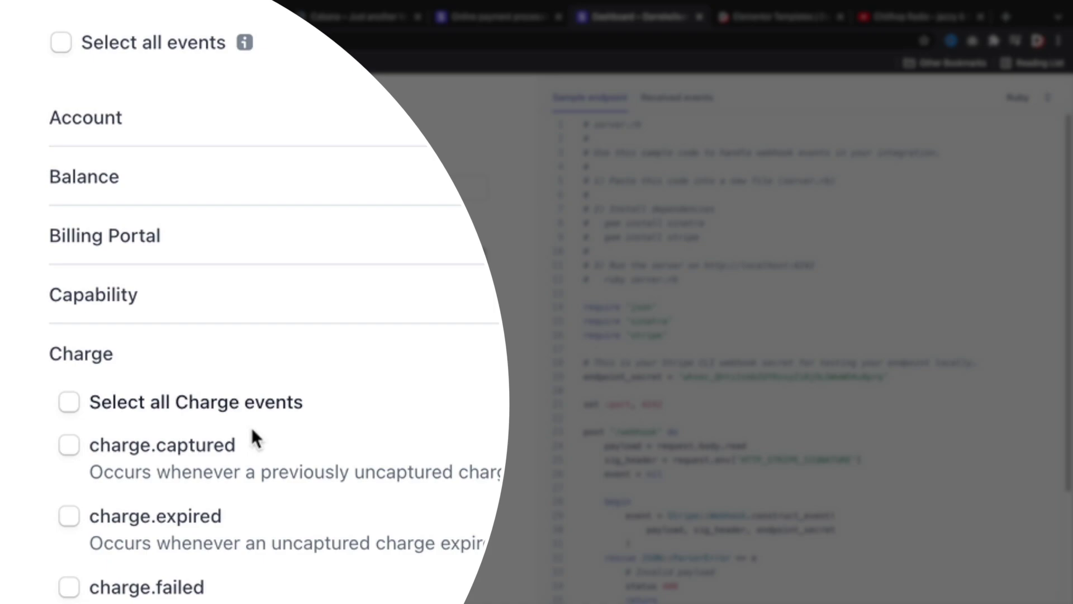
pyautogui.click(68, 450)
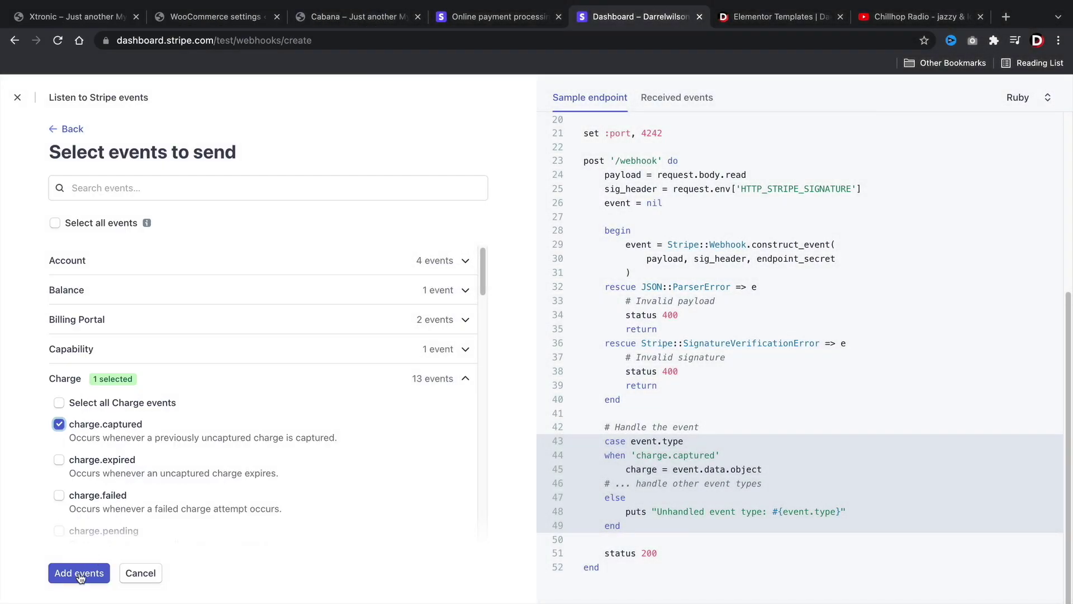
pyautogui.click(79, 573)
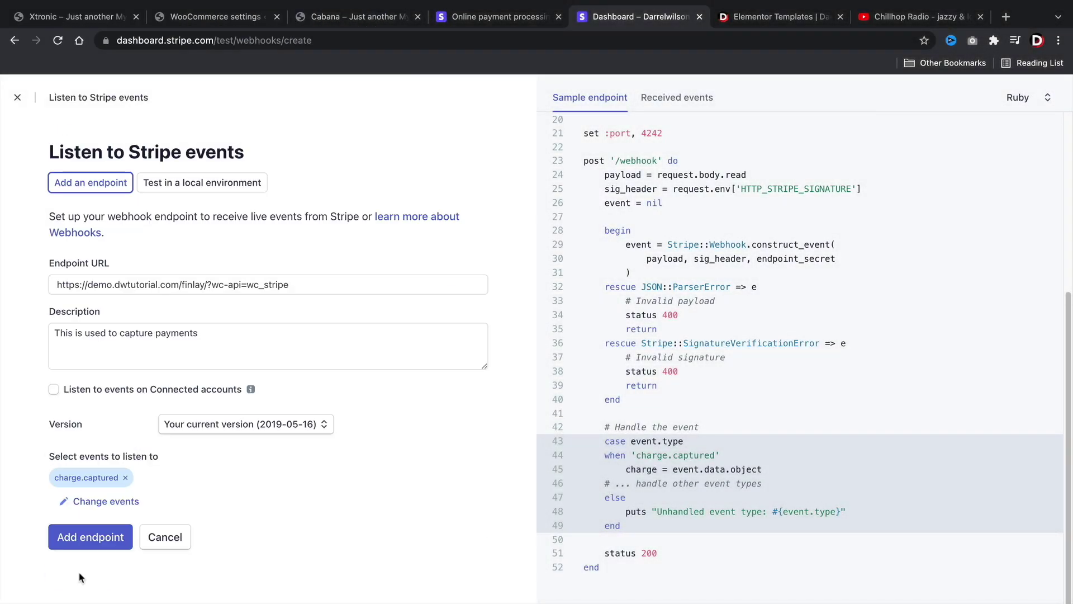
pyautogui.click(90, 537)
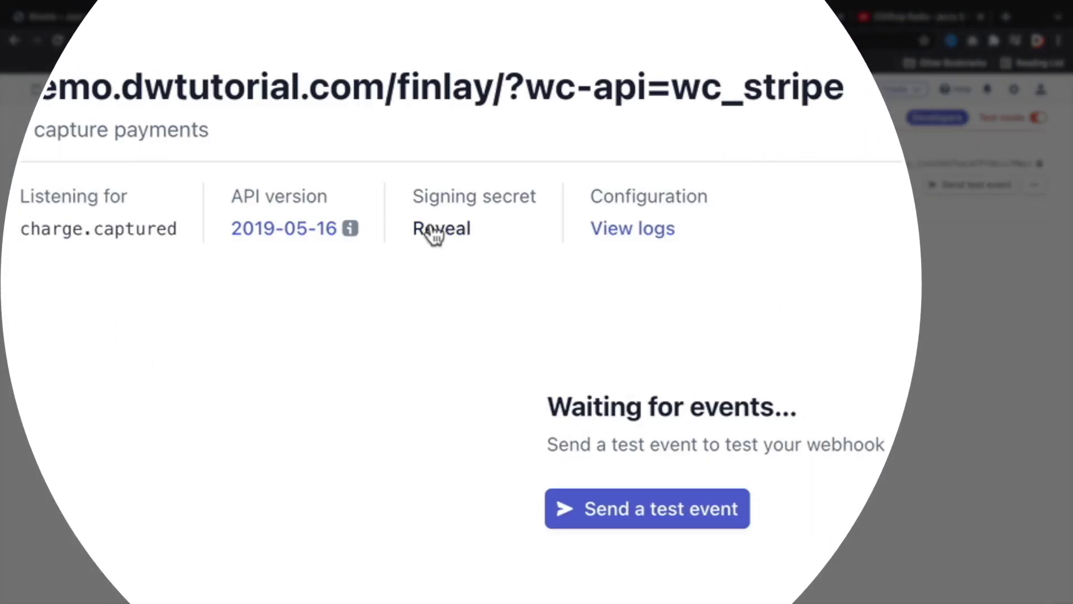
# - Reveal and copy the new endpoint's signing secret
pyautogui.click(451, 256)
pyautogui.doubleClick(443, 238)
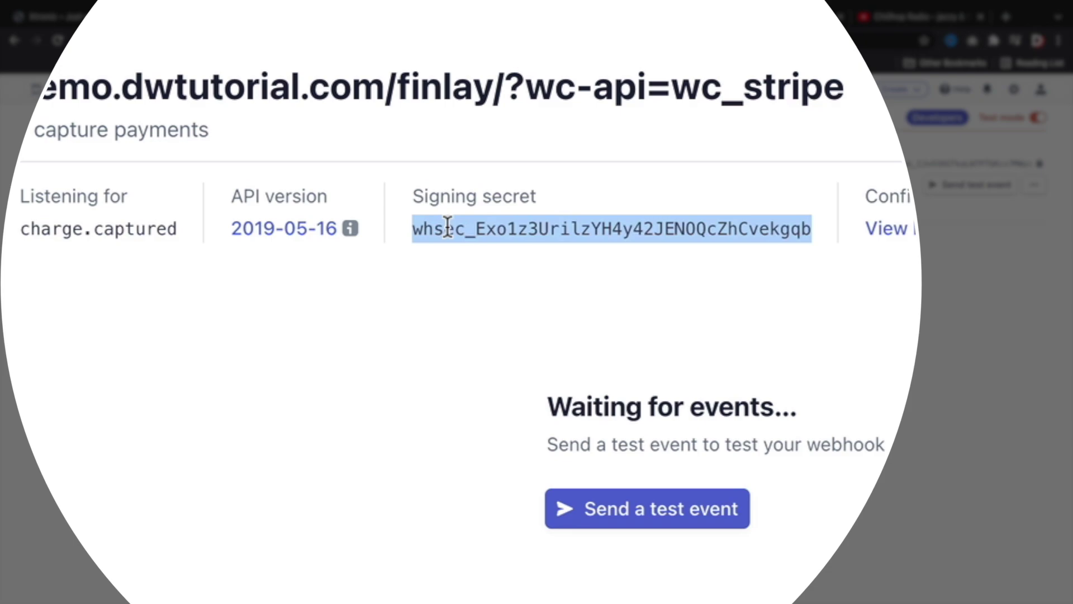
pyautogui.rightClick(456, 246)
pyautogui.click(476, 284)
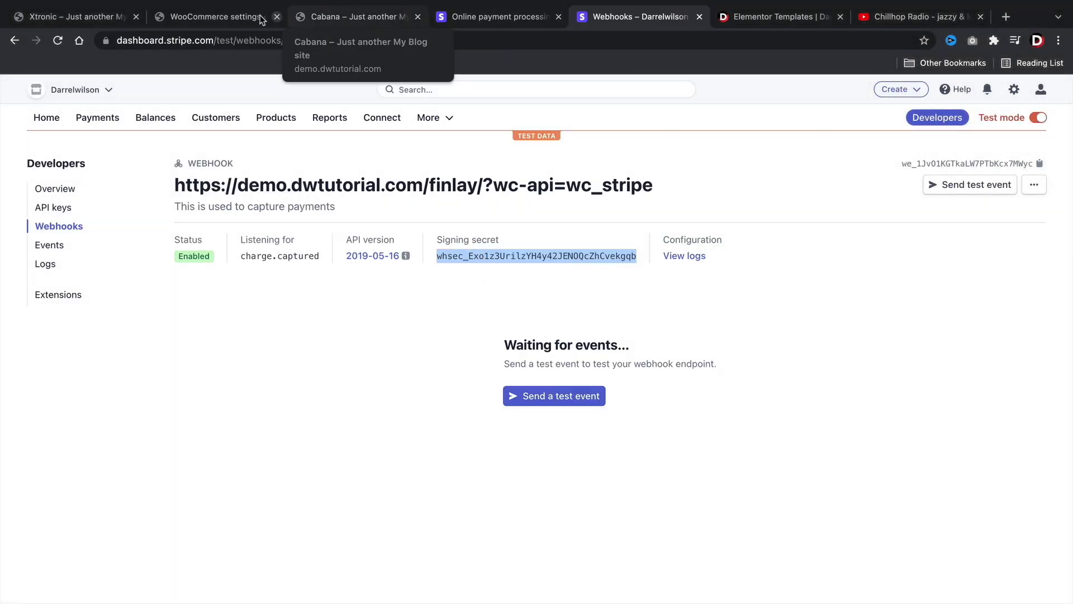
# - Paste the new signing secret into WooCommerce's Test Webhook Secret field
pyautogui.click(232, 17)
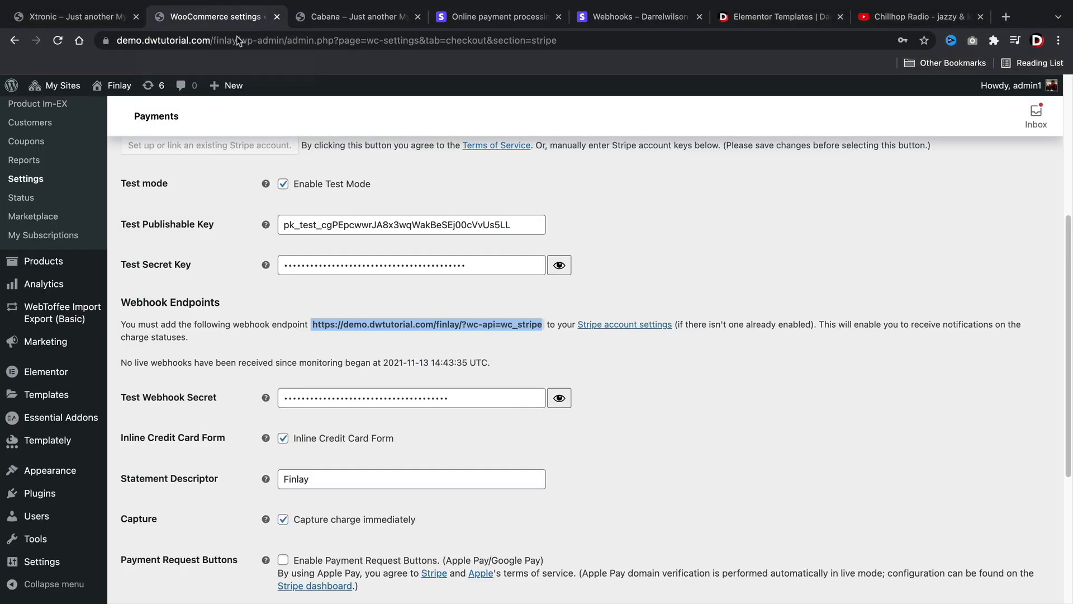
pyautogui.doubleClick(308, 398)
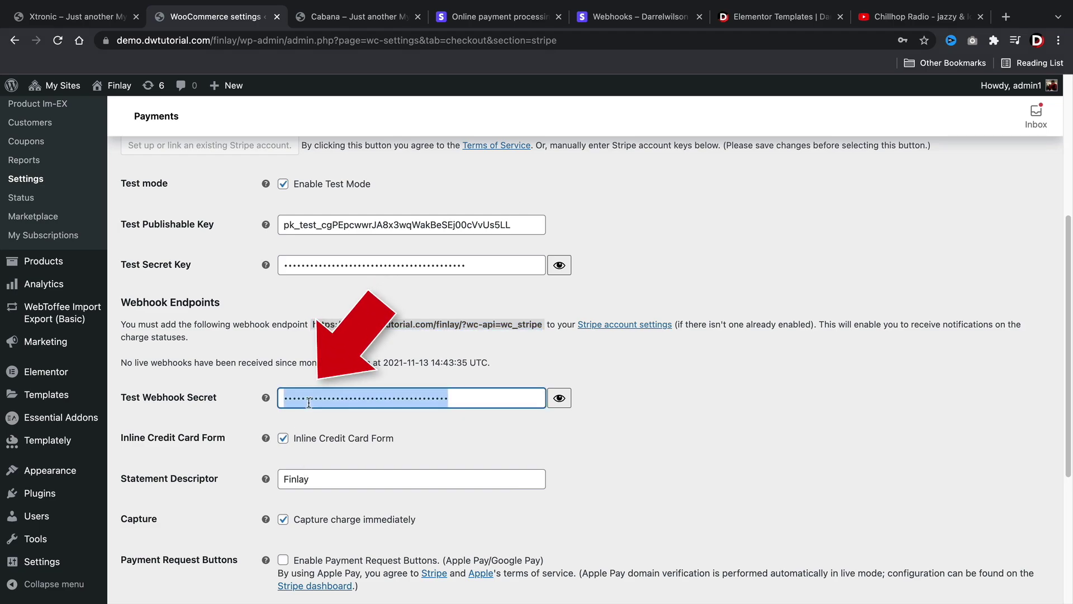
pyautogui.rightClick(310, 398)
pyautogui.click(323, 442)
# - Disable the inline credit card form, edit the statement descriptor, and save the Stripe settings
pyautogui.scroll(-3, 322, 439)
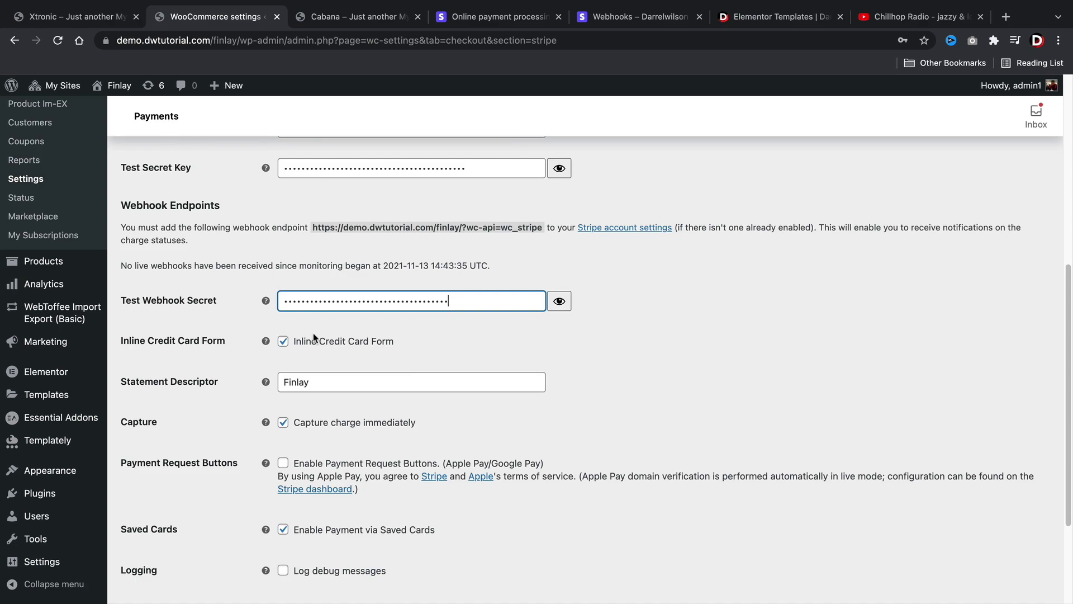
pyautogui.click(283, 342)
pyautogui.scroll(-5, 293, 416)
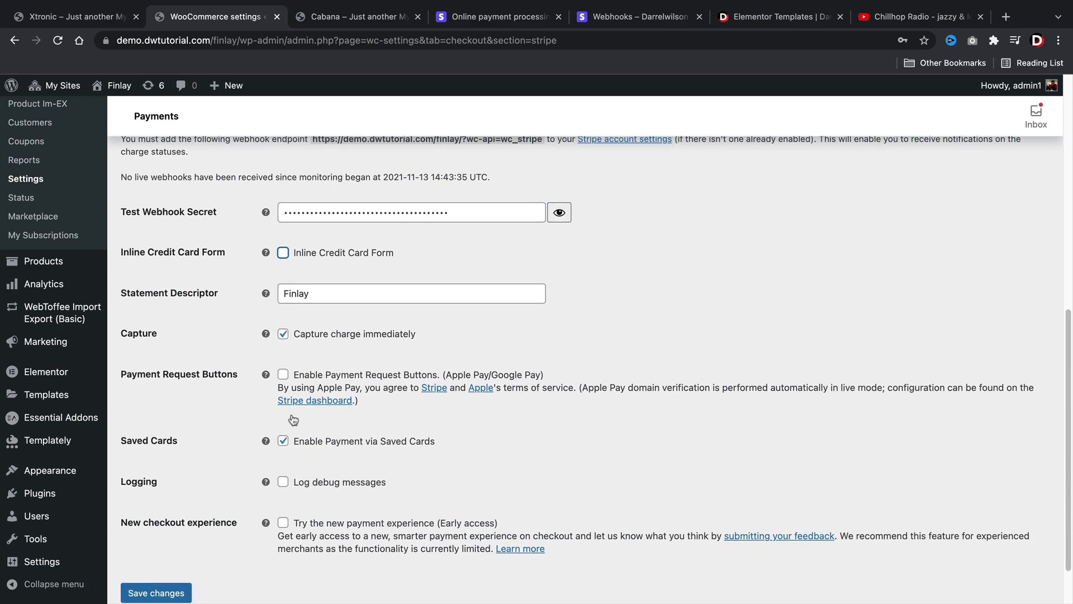
pyautogui.scroll(6, 297, 428)
pyautogui.scroll(-2, 289, 387)
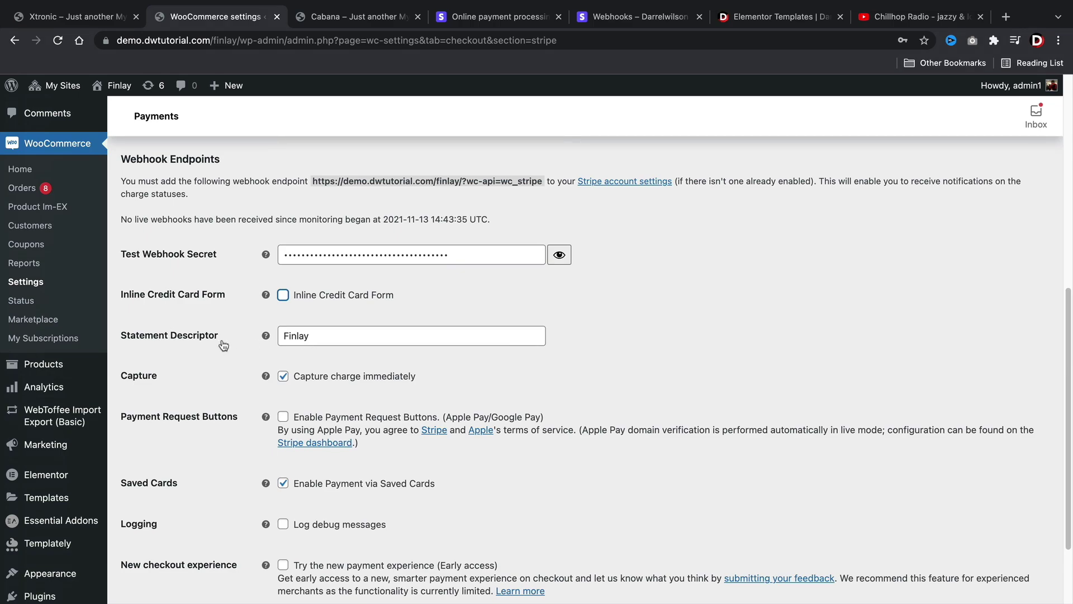
pyautogui.click(312, 336)
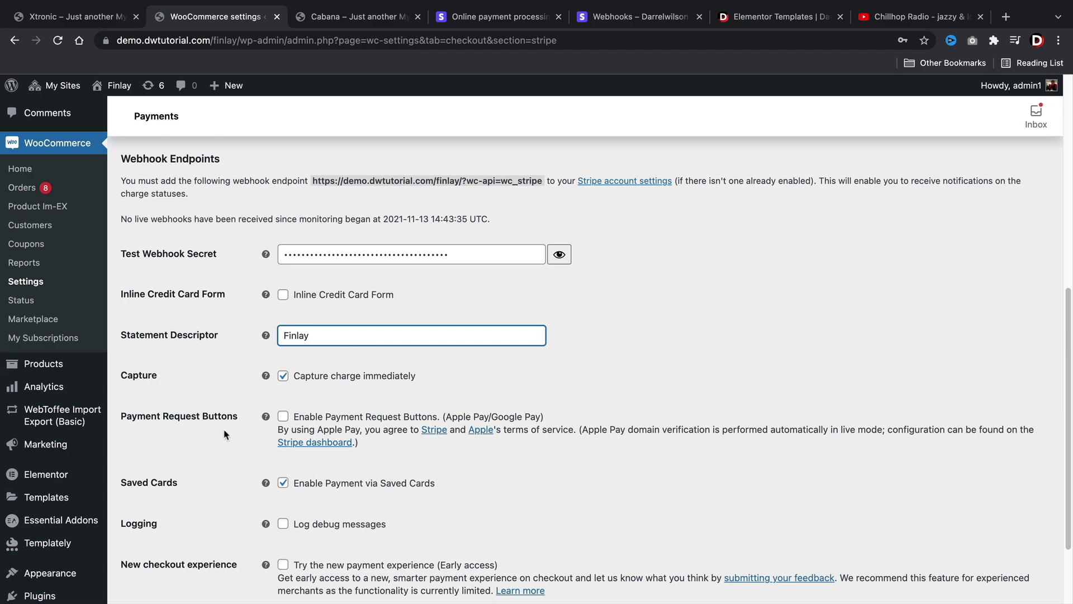
pyautogui.scroll(-2, 224, 434)
pyautogui.click(164, 534)
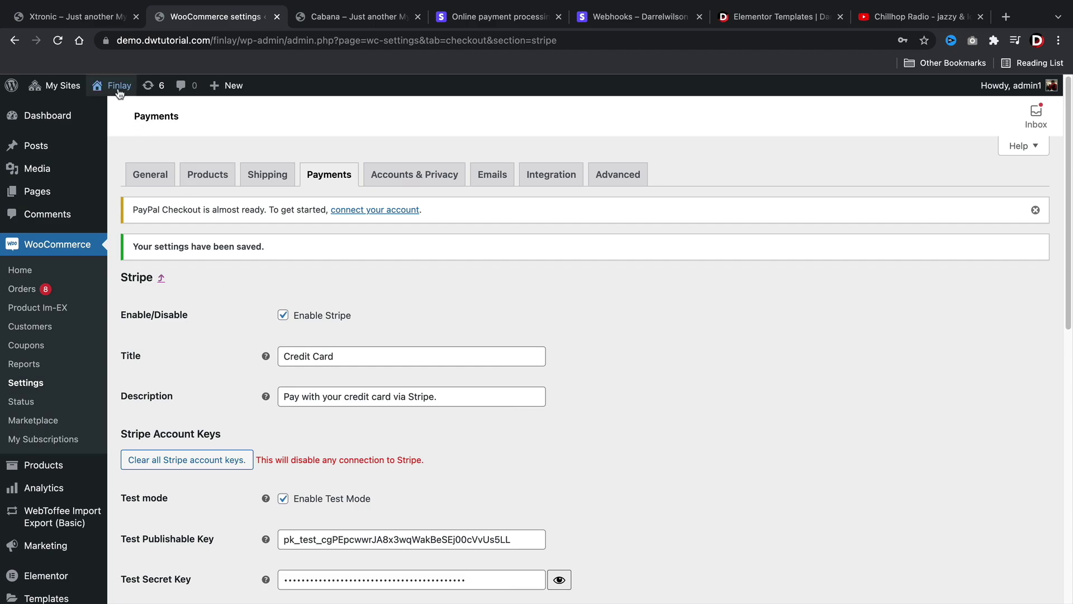
# - Add the Blue Jeans to the Finlay cart and proceed to checkout
pyautogui.moveTo(121, 112)
pyautogui.click(123, 145)
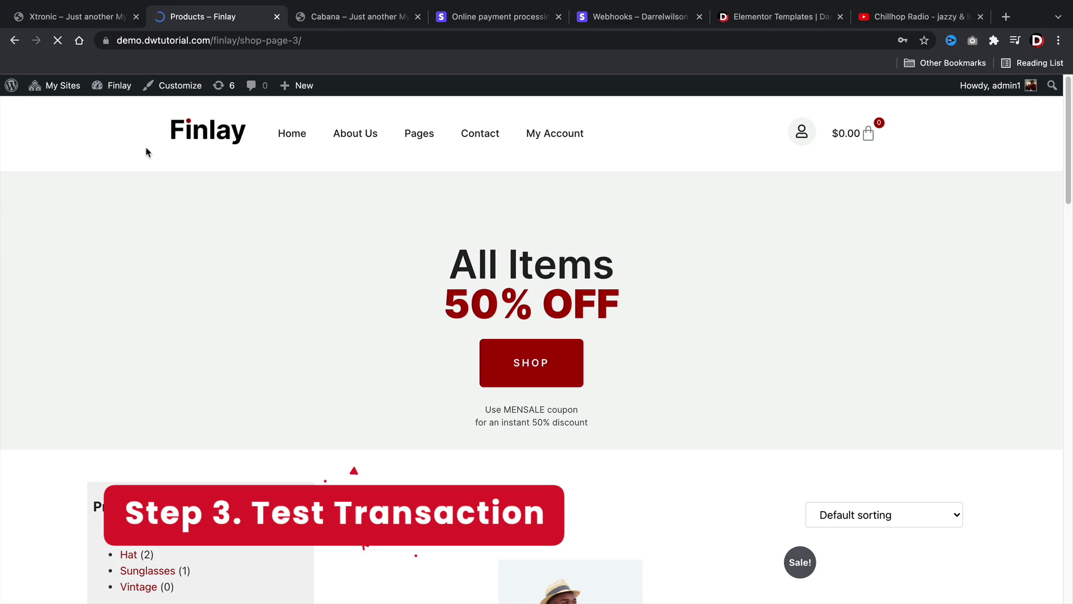
pyautogui.scroll(-6, 554, 358)
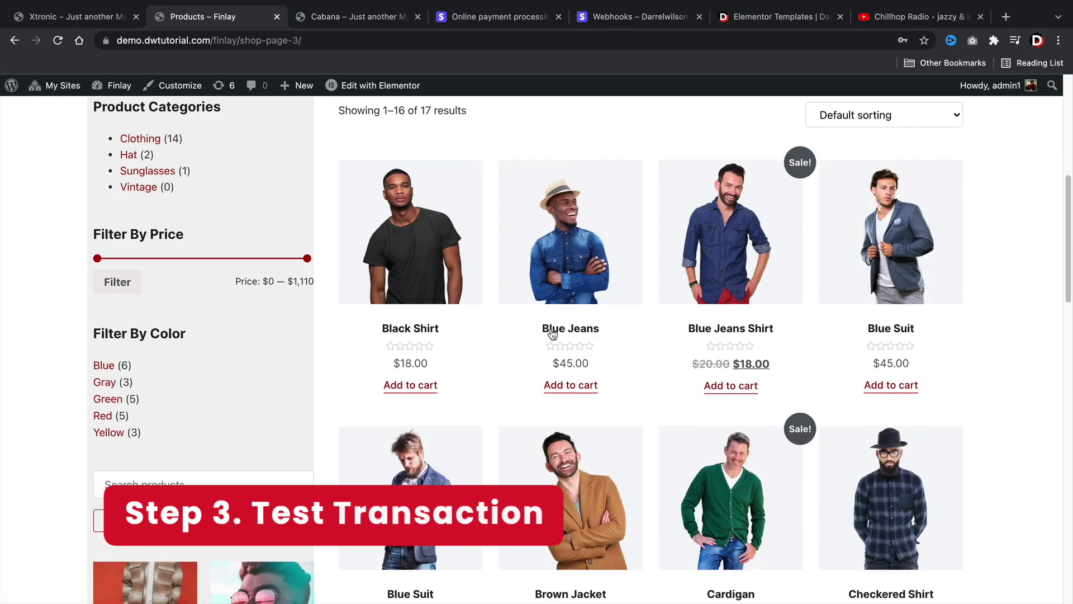
pyautogui.click(567, 386)
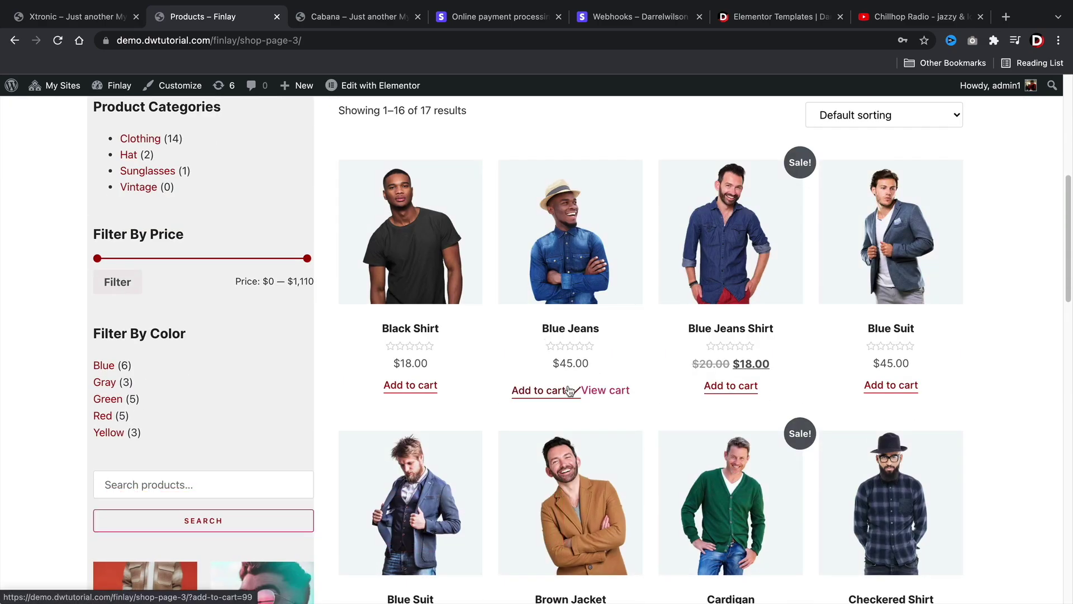
pyautogui.click(603, 391)
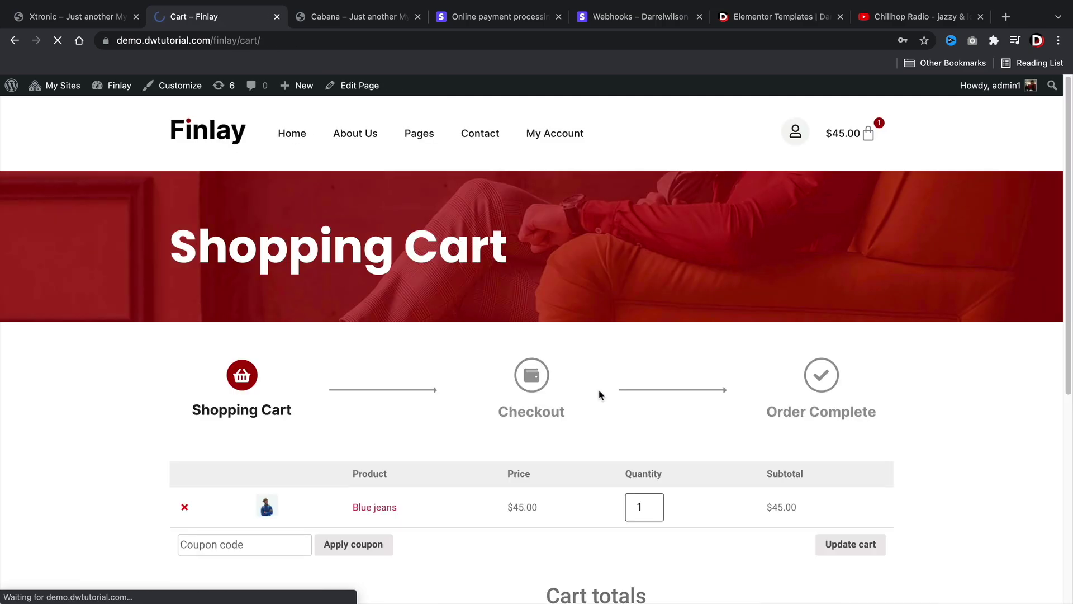
pyautogui.scroll(-5, 599, 394)
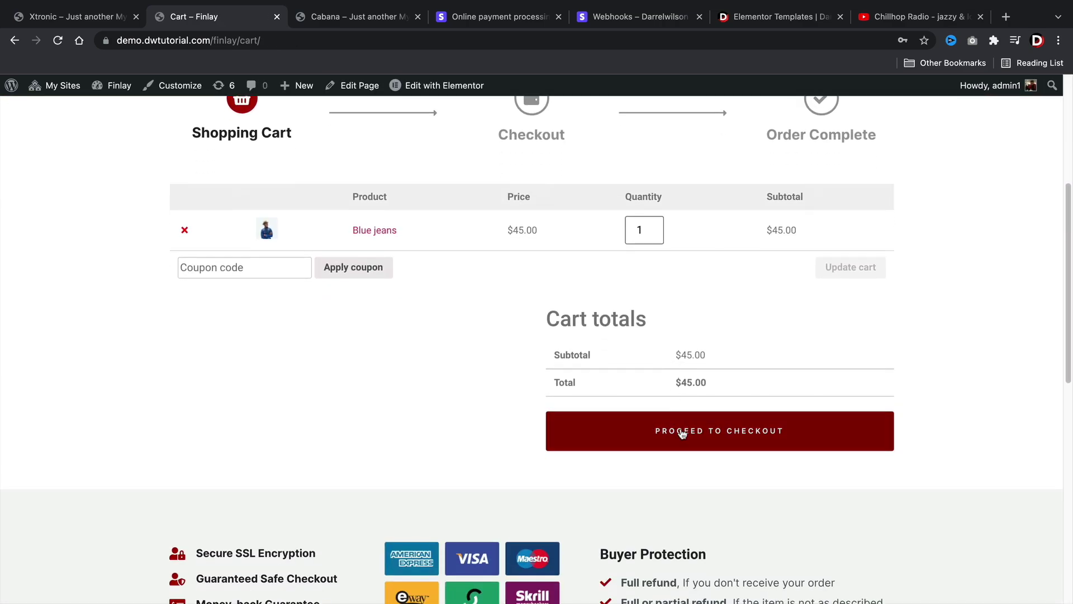
pyautogui.click(682, 433)
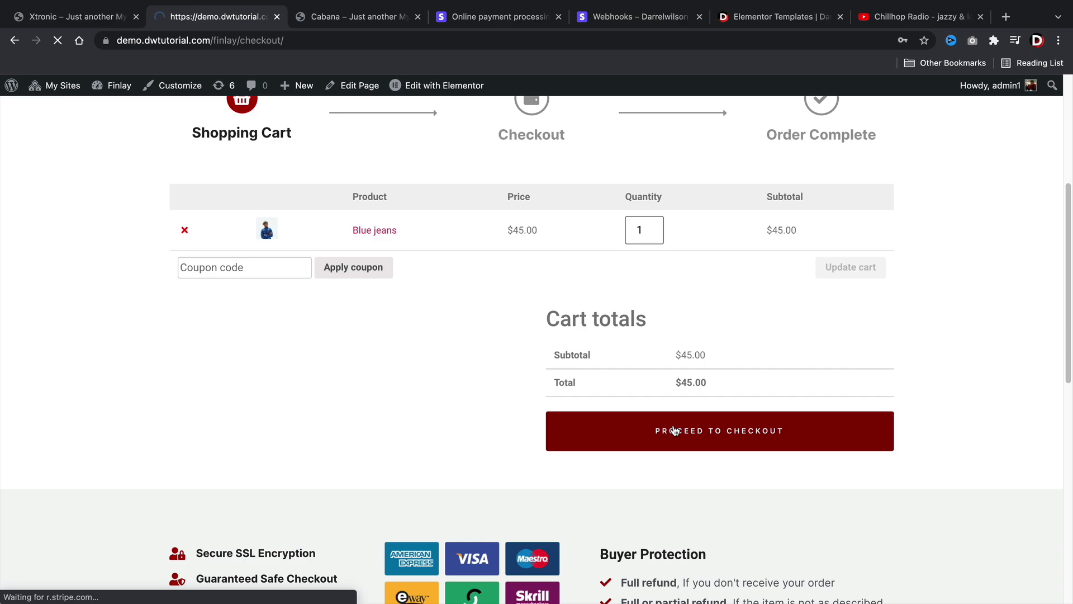
pyautogui.scroll(-6, 676, 431)
pyautogui.scroll(-3, 675, 431)
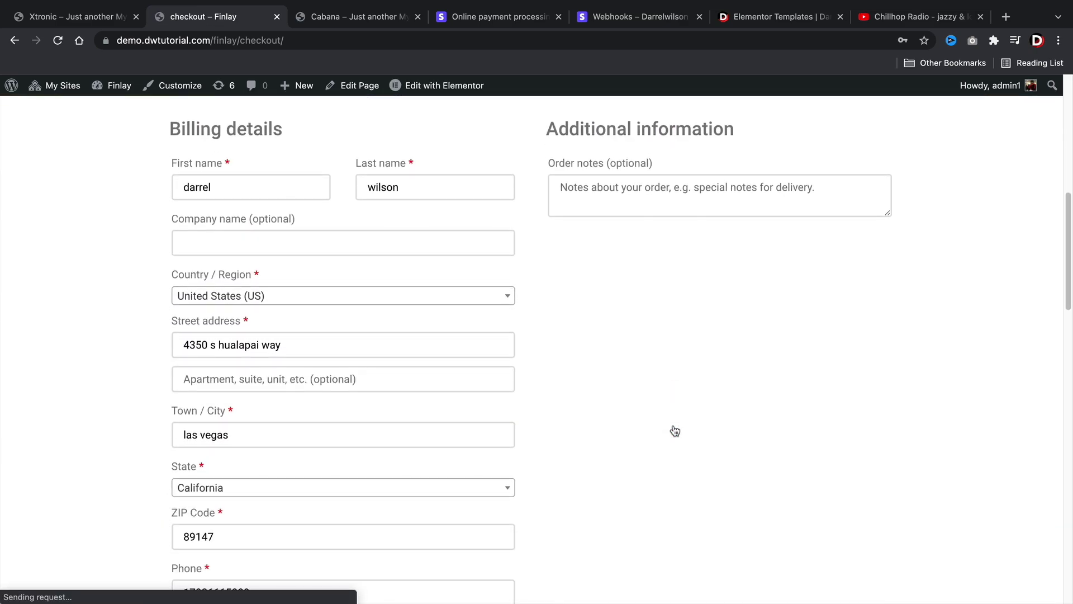
pyautogui.scroll(-5, 453, 379)
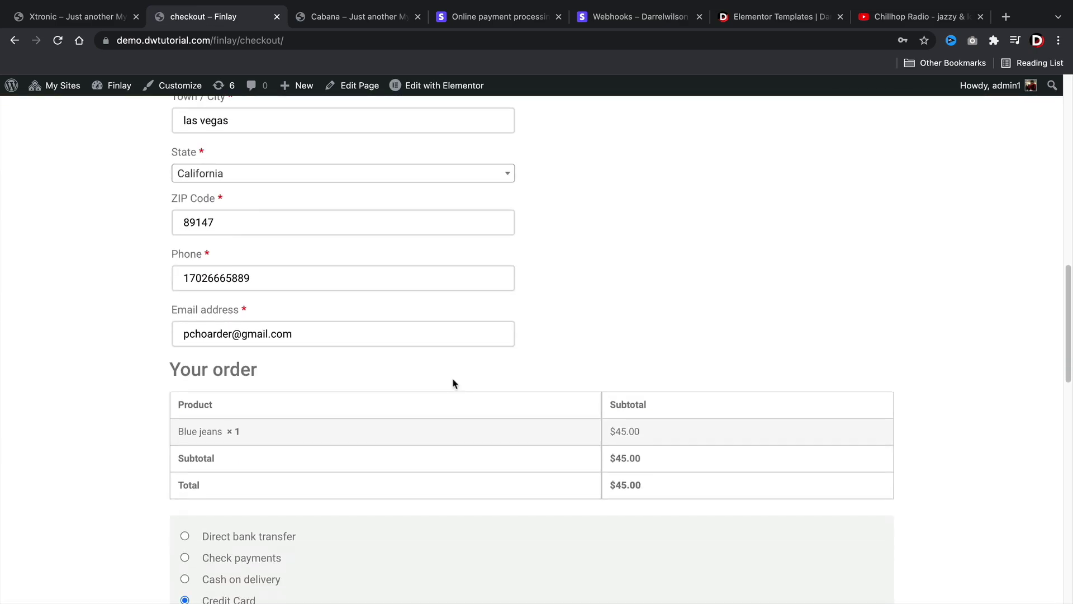
pyautogui.scroll(-6, 453, 384)
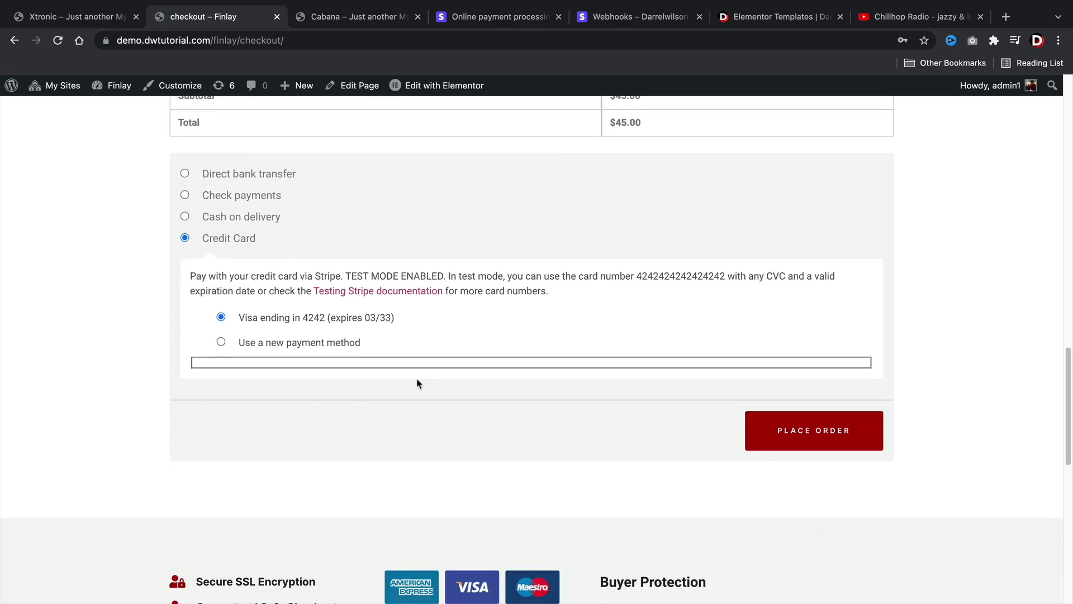
pyautogui.click(272, 342)
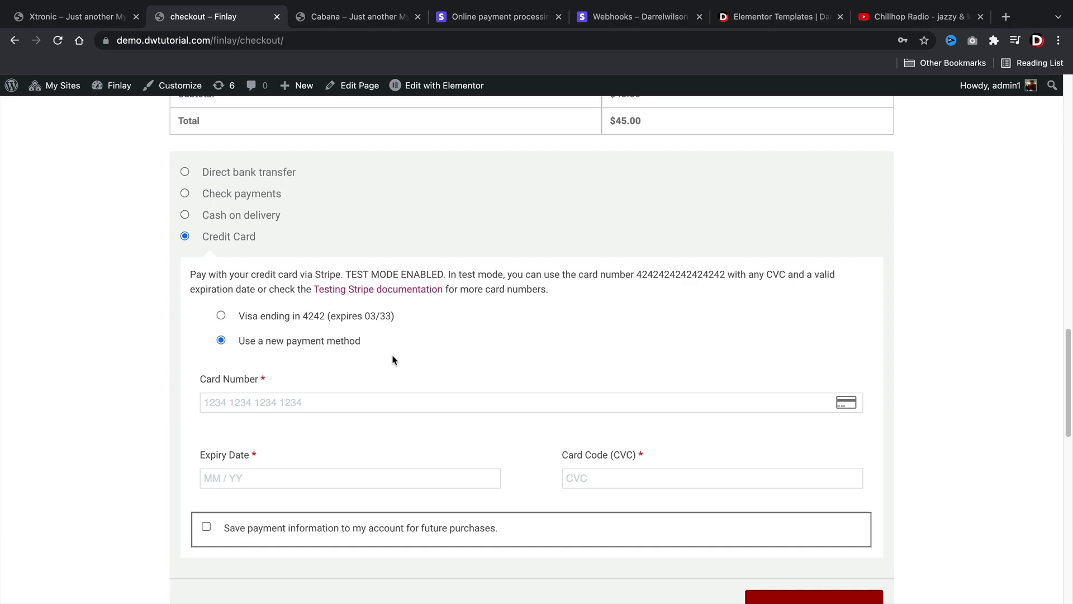
pyautogui.write('4242424242424242')
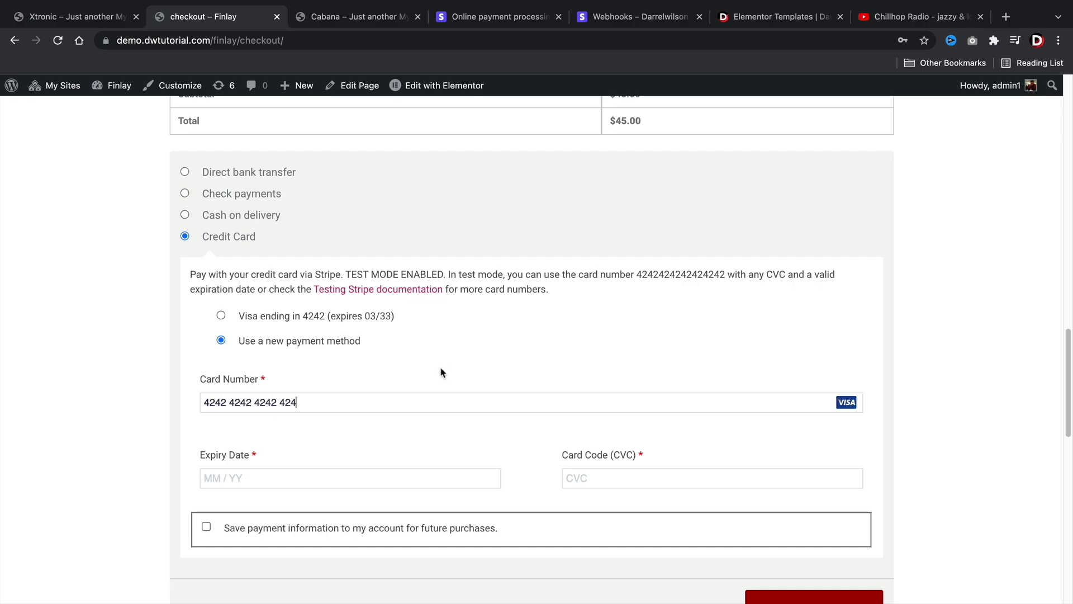
pyautogui.write('034')
pyautogui.write('444')
pyautogui.scroll(-5, 461, 364)
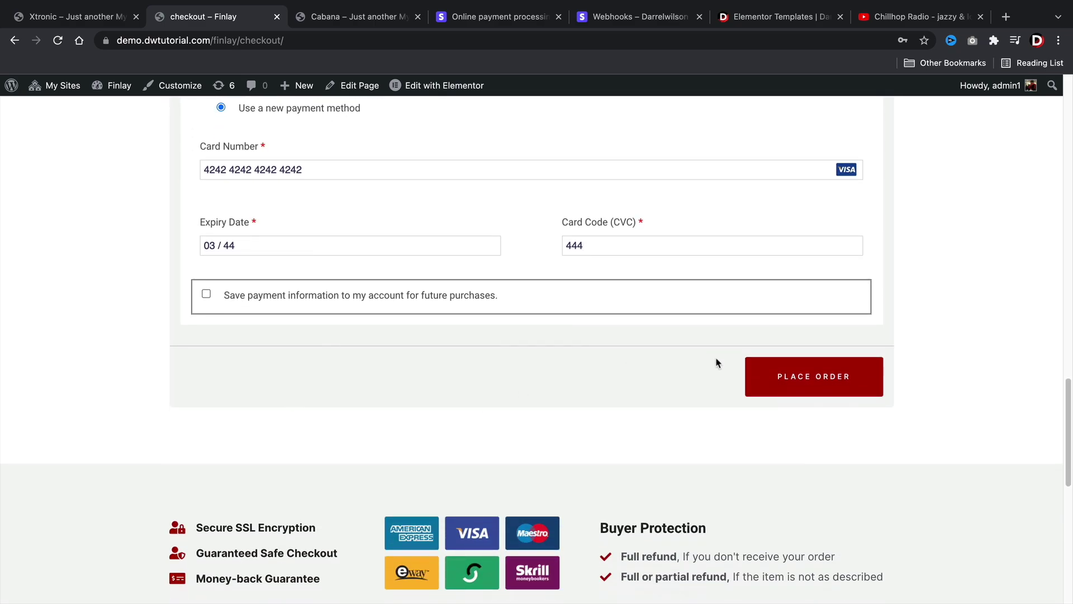
pyautogui.click(767, 383)
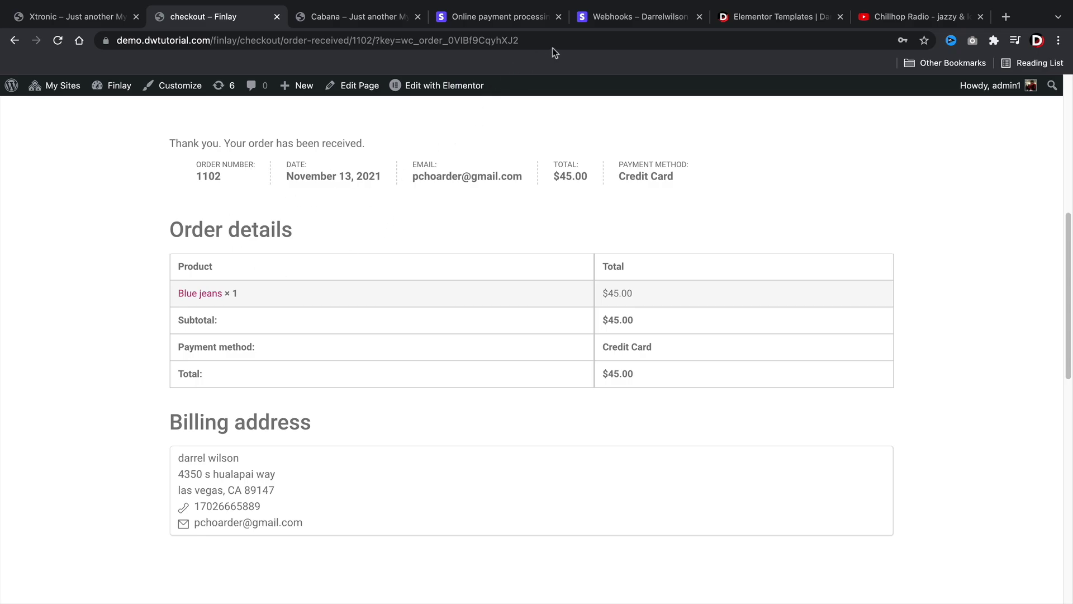
# - Confirm the $45 payment under Succeeded in Stripe Payments, then switch off test mode to show 11 live payments
pyautogui.click(621, 21)
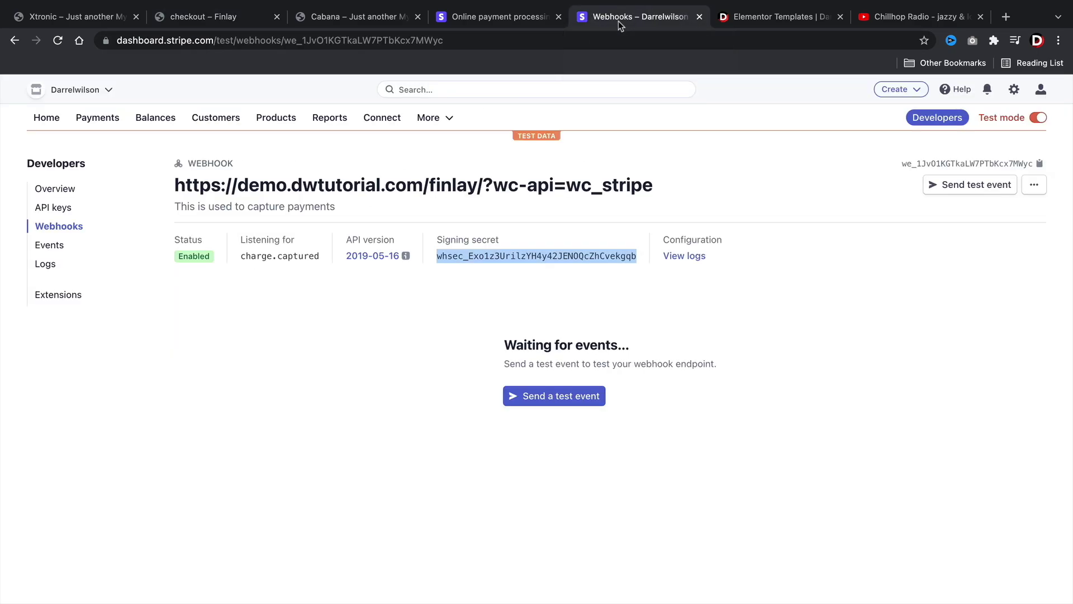
pyautogui.click(51, 120)
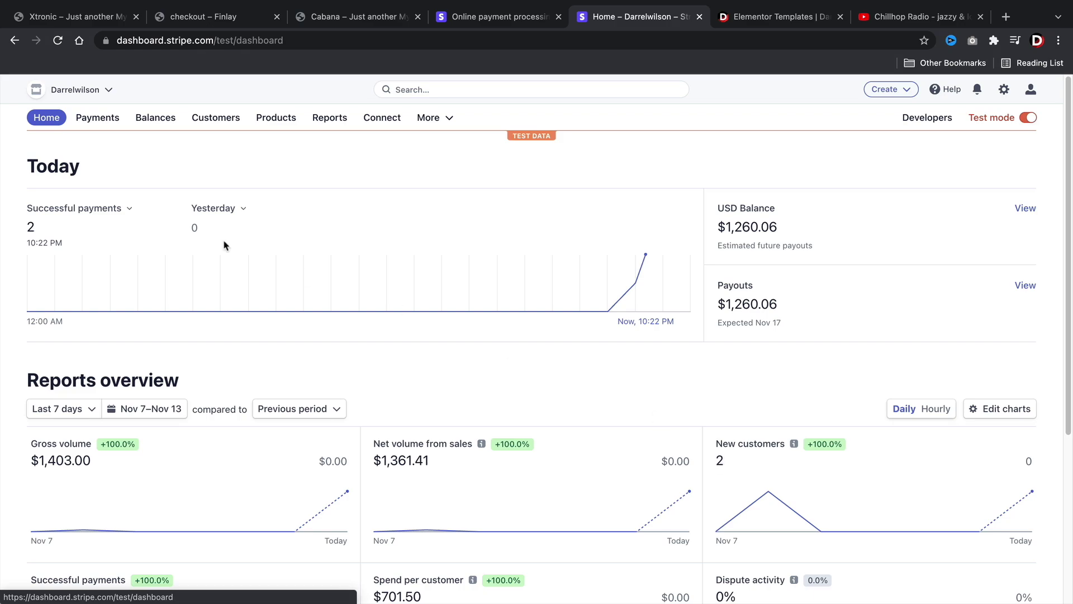
pyautogui.click(100, 124)
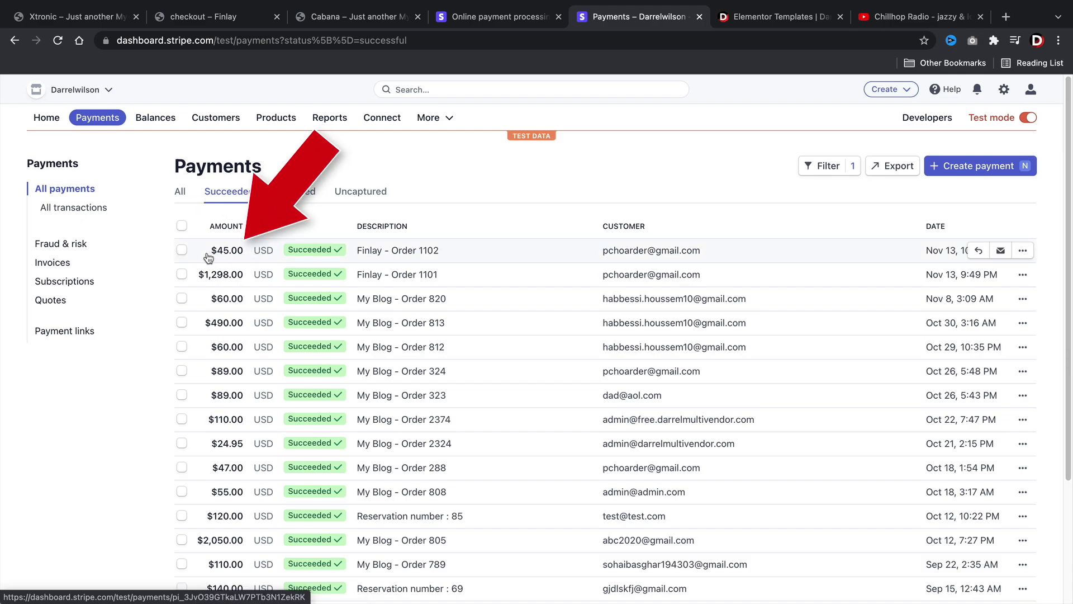
pyautogui.moveTo(290, 256)
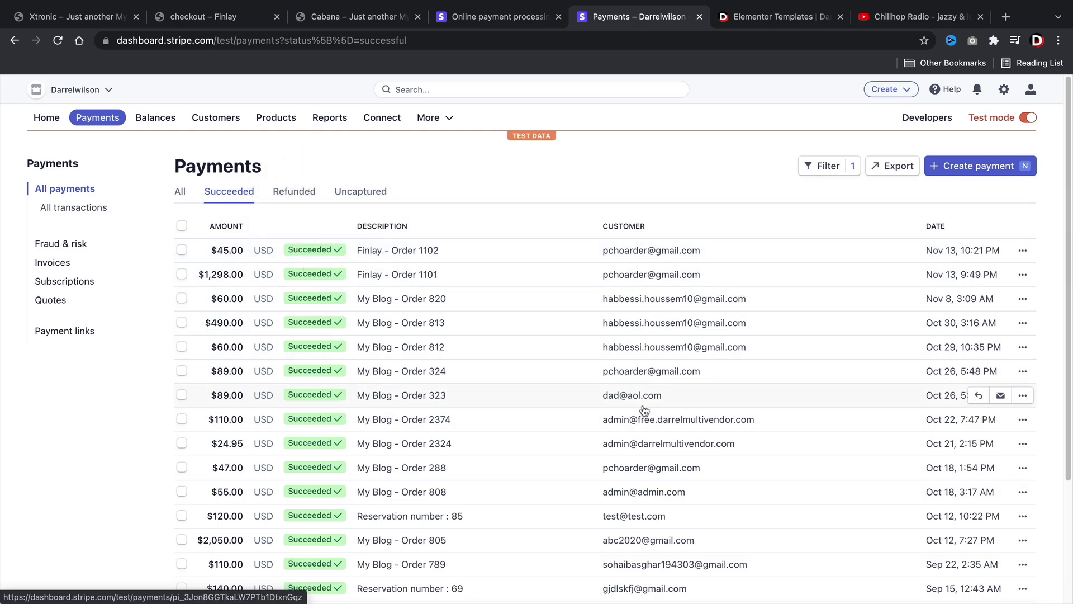
pyautogui.scroll(-3, 678, 494)
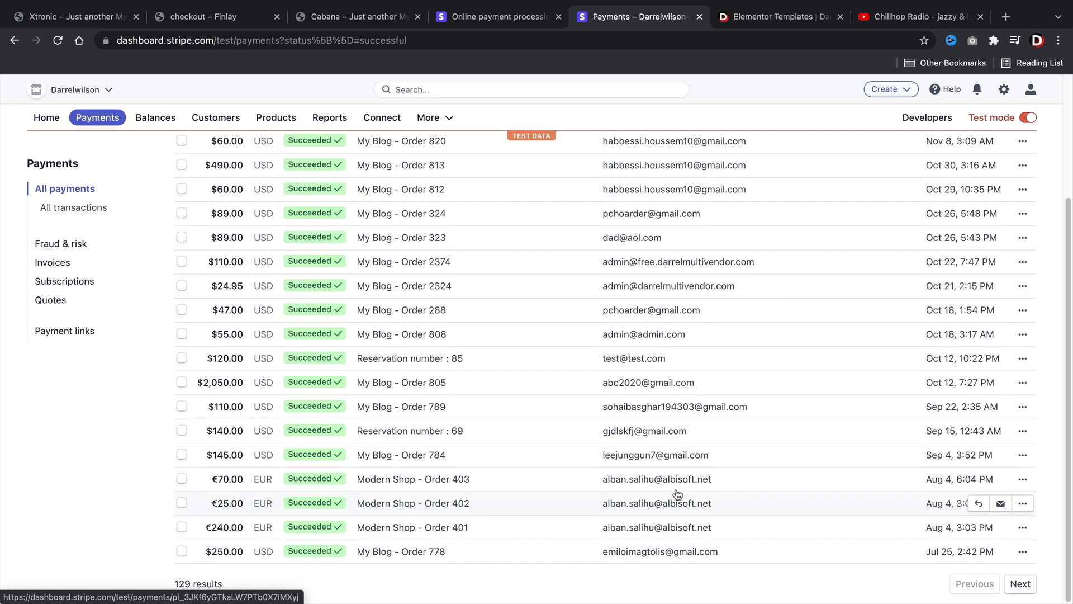
pyautogui.scroll(2, 643, 459)
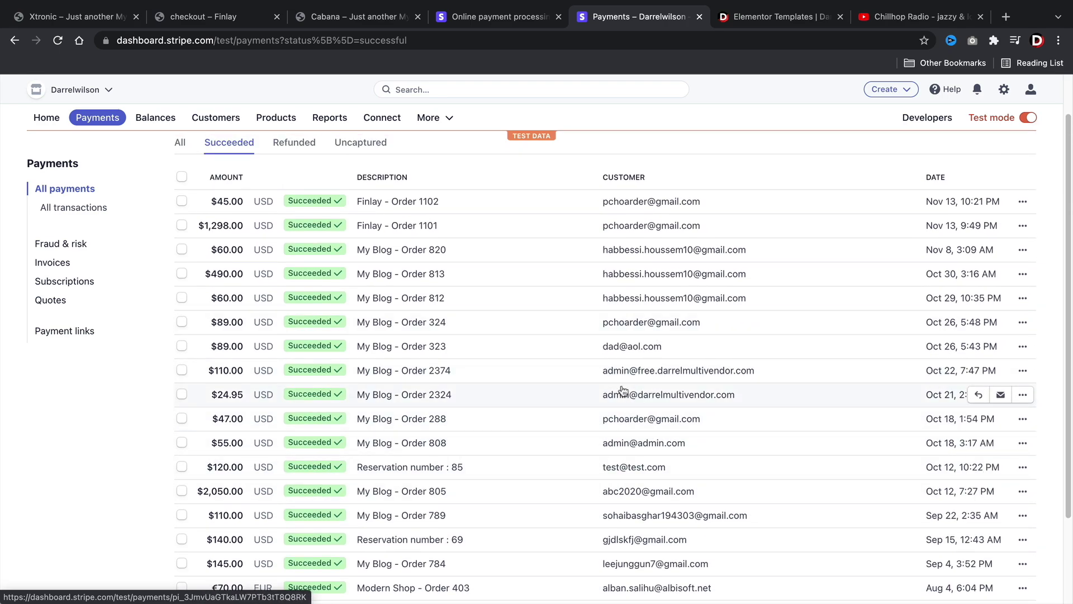
pyautogui.scroll(1, 623, 391)
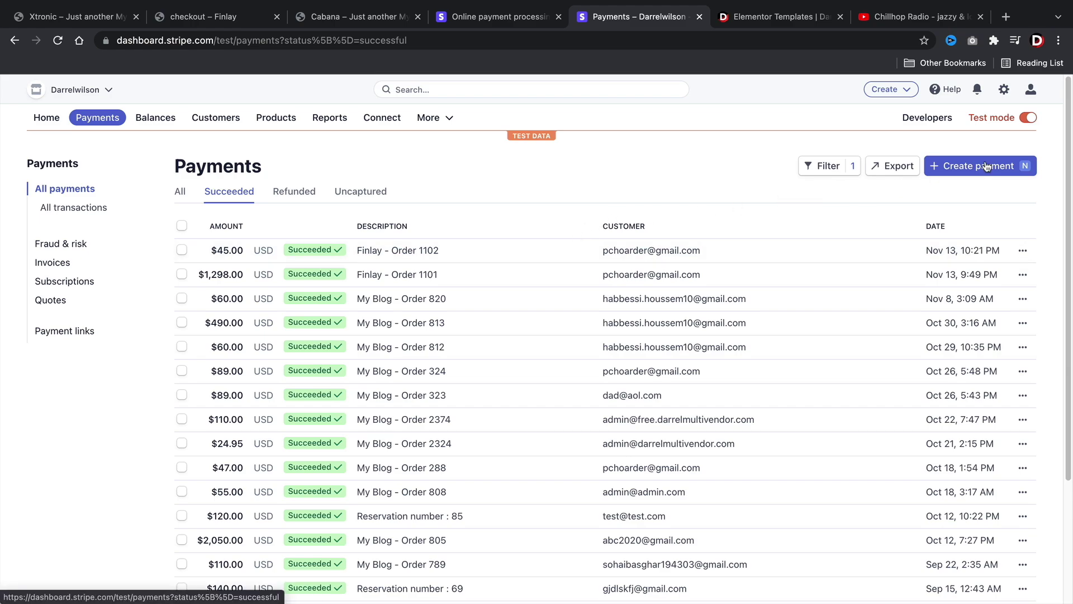
pyautogui.click(1028, 120)
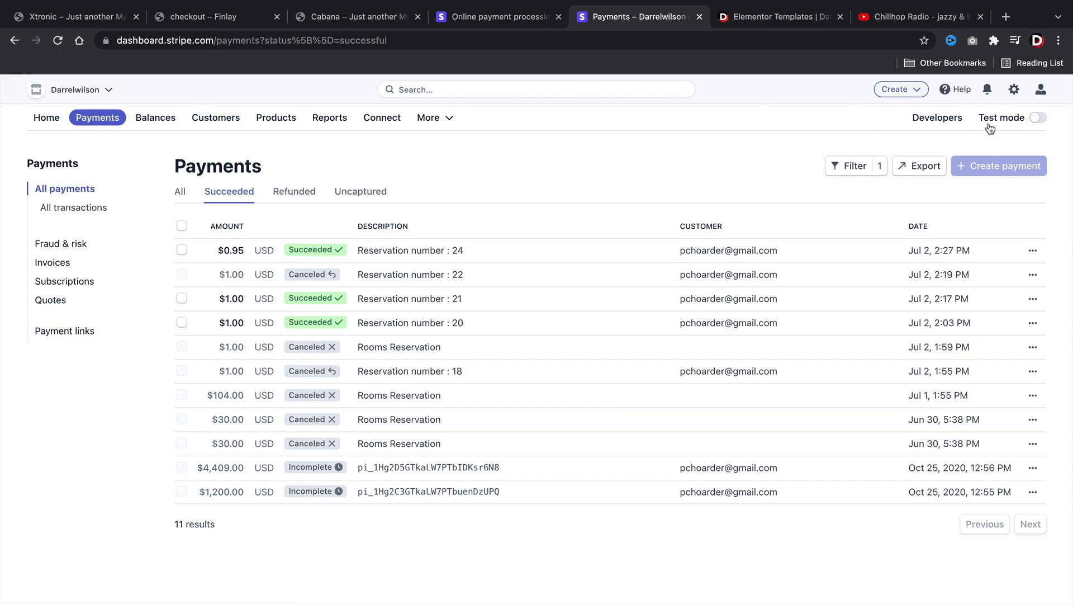
# - Copy the live publishable key from Stripe's Developers > API keys page
pyautogui.click(945, 118)
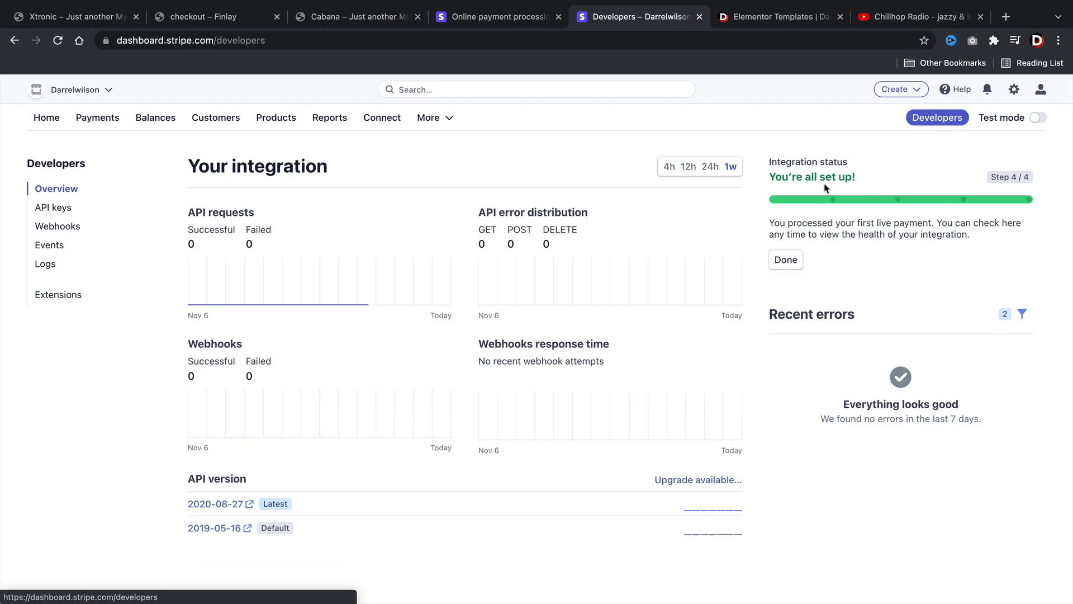
pyautogui.click(53, 207)
pyautogui.click(399, 323)
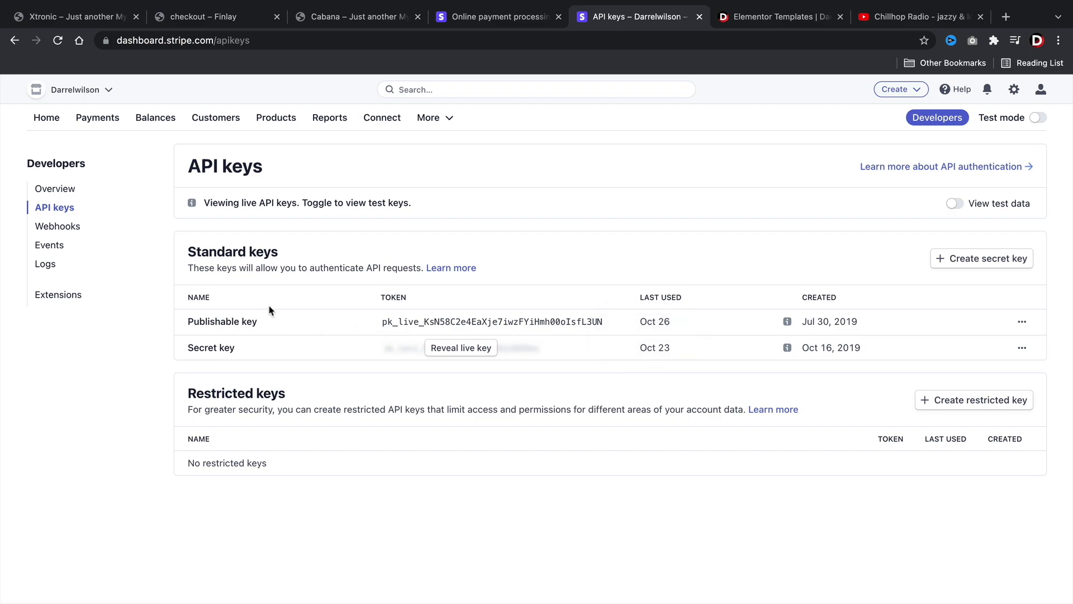
# - In the Finlay store admin, open Stripe's settings under WooCommerce > Settings > Payments
pyautogui.click(226, 19)
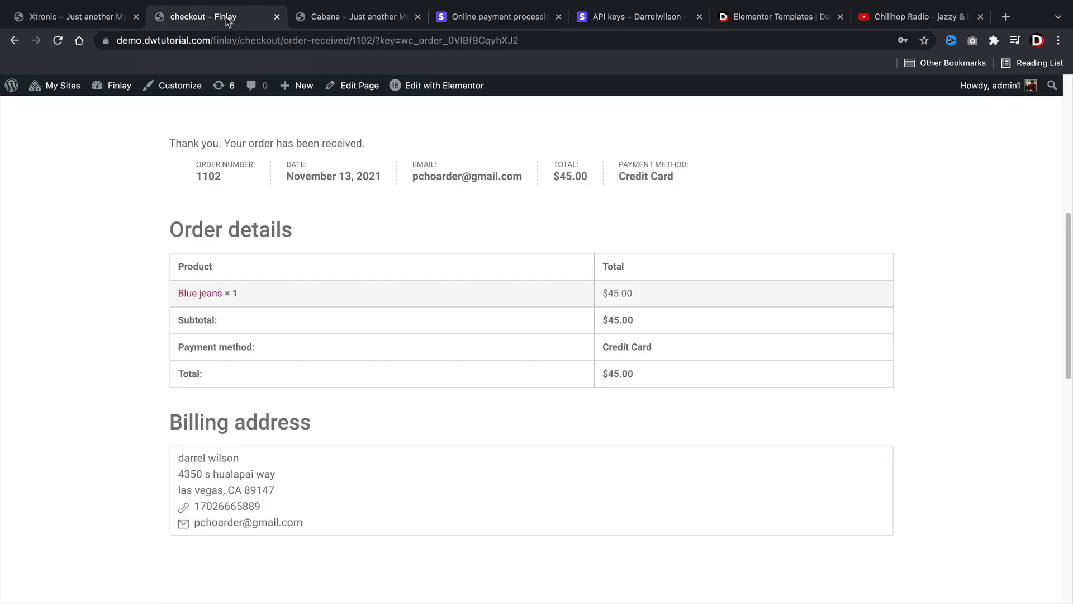
pyautogui.moveTo(106, 92)
pyautogui.click(105, 111)
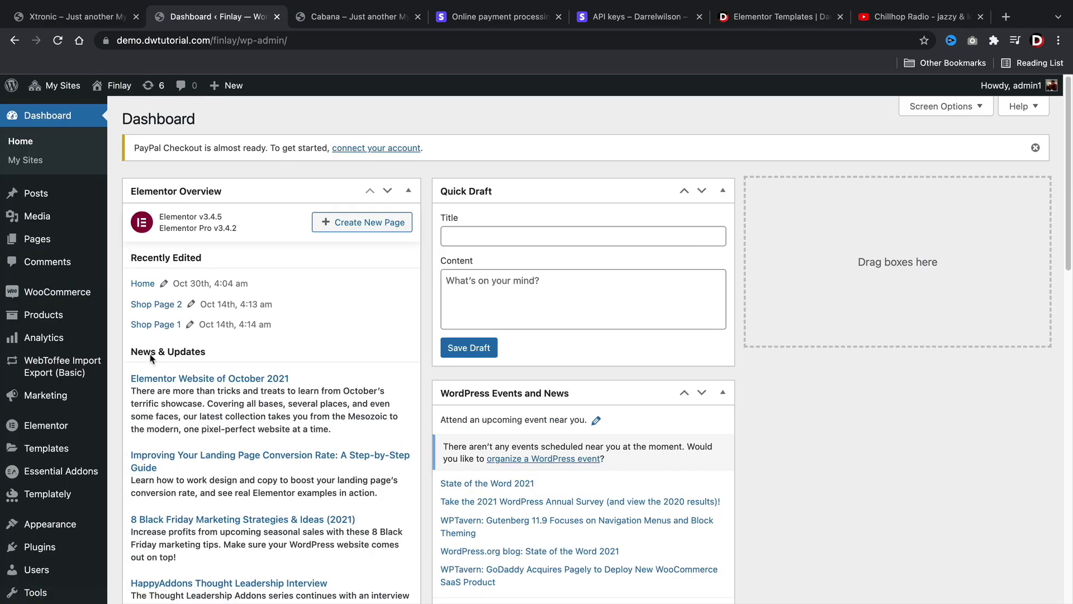
pyautogui.scroll(-1, 48, 431)
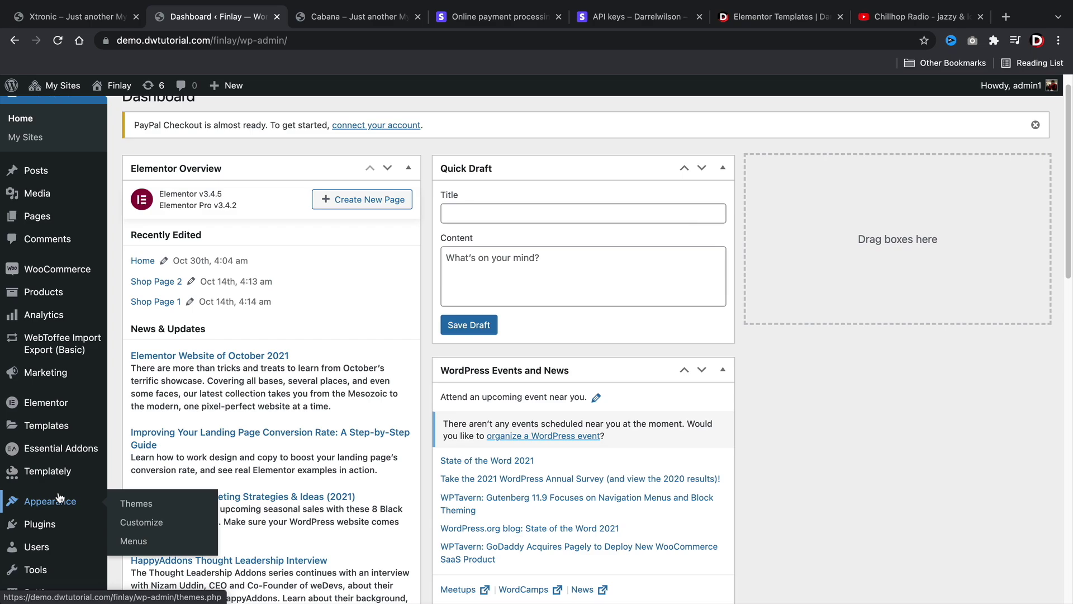
pyautogui.moveTo(83, 270)
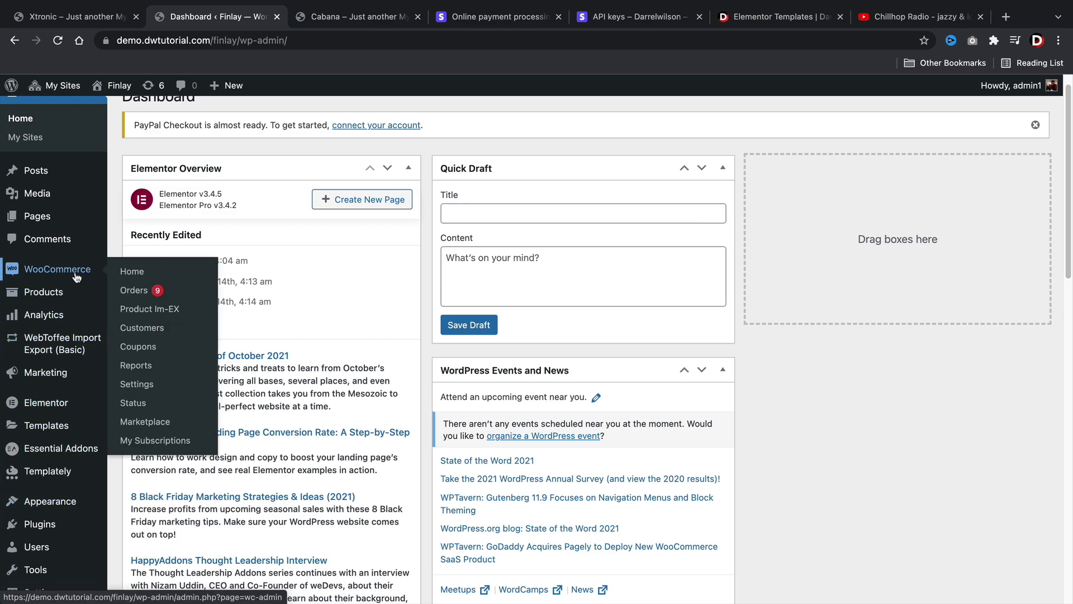
pyautogui.click(144, 386)
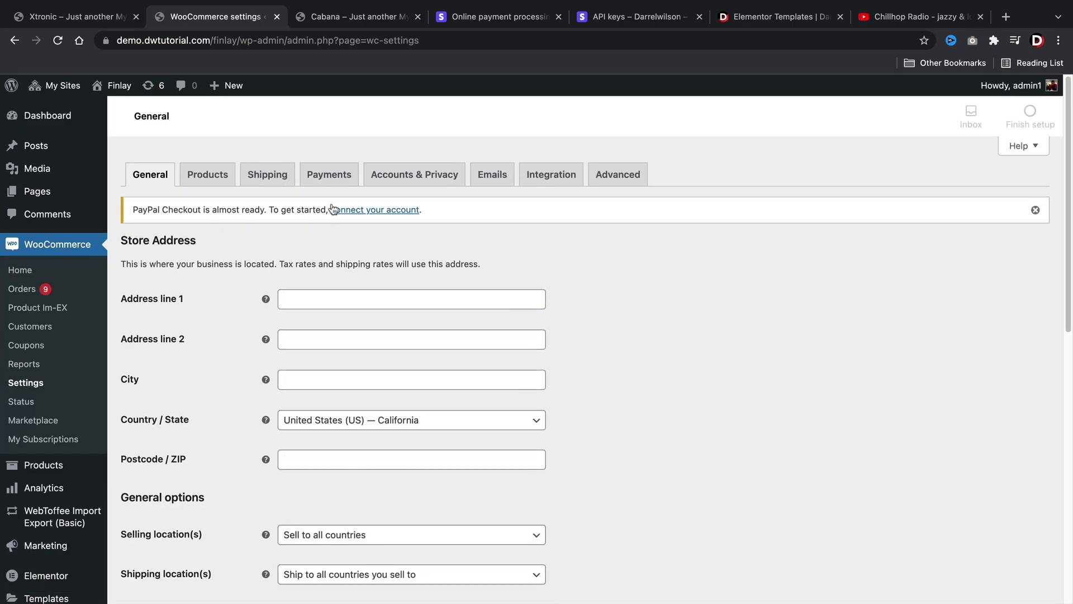
pyautogui.click(333, 177)
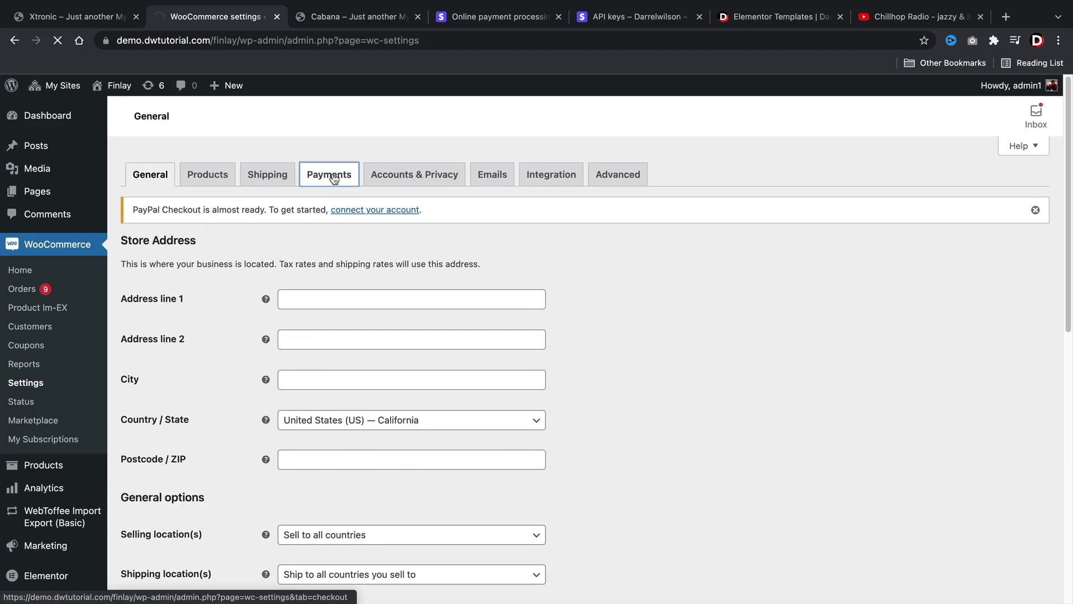
pyautogui.scroll(-3, 359, 302)
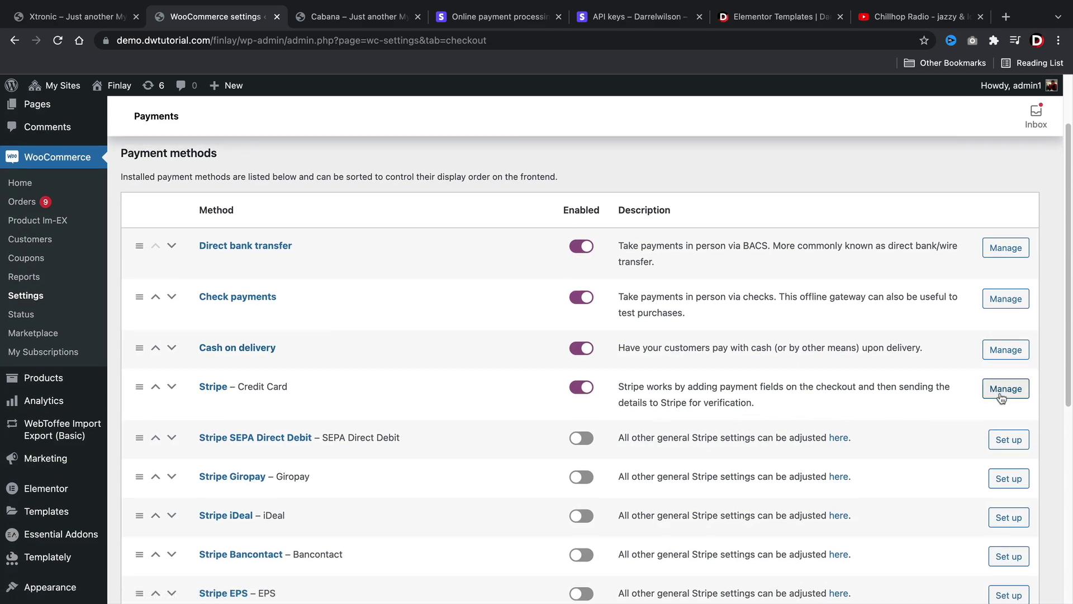
pyautogui.click(1001, 395)
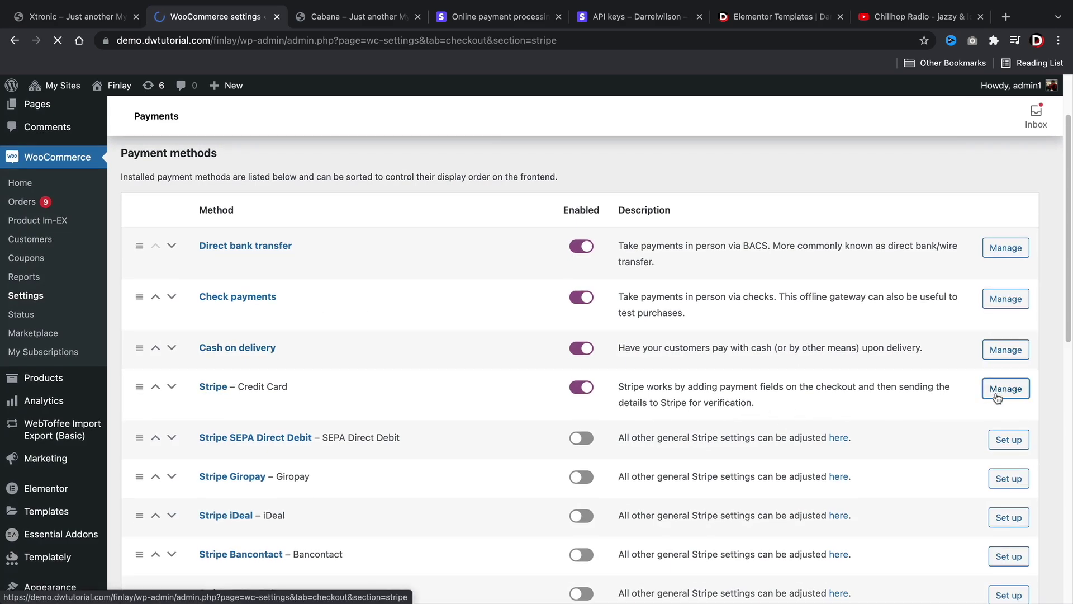
# - Turn off Stripe test mode and paste the live publishable key
pyautogui.scroll(-3, 579, 350)
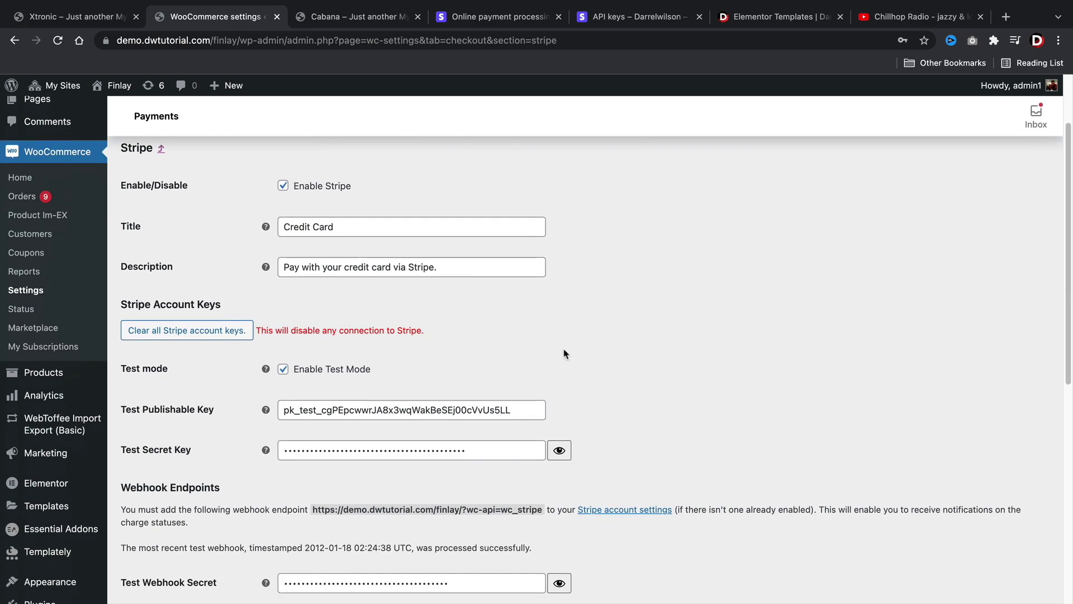
pyautogui.click(283, 363)
pyautogui.click(338, 399)
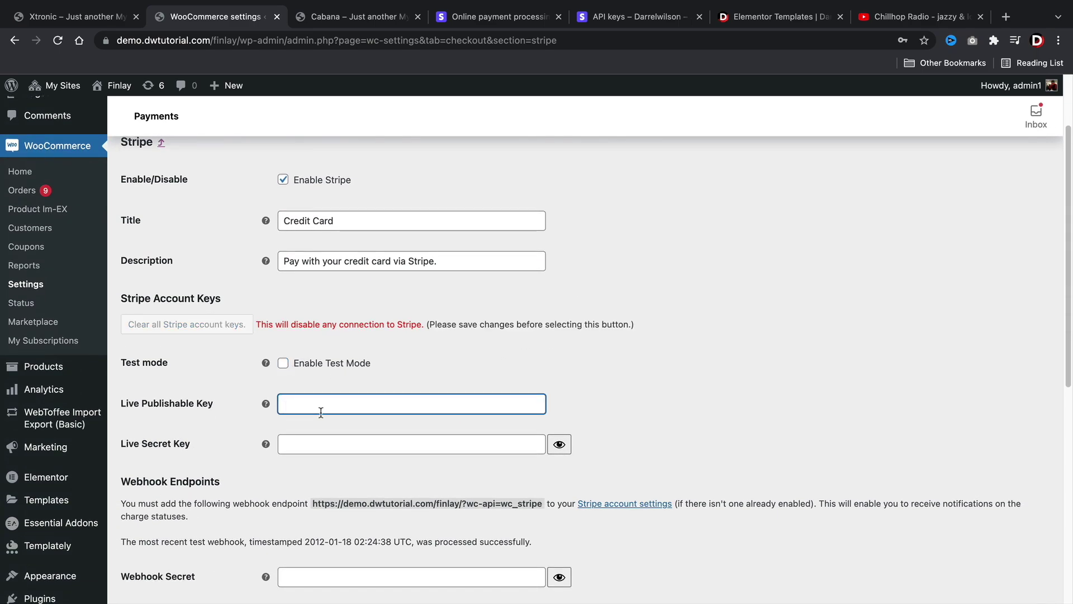
pyautogui.rightClick(321, 413)
pyautogui.click(335, 477)
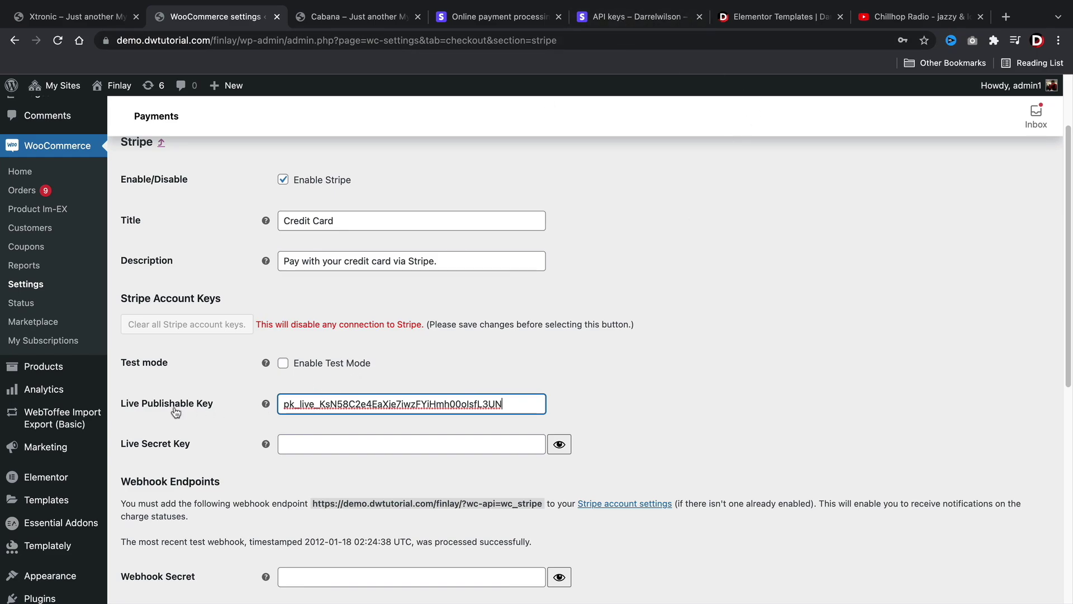
# - Reveal and copy the live secret key on Stripe's API keys page
pyautogui.click(632, 16)
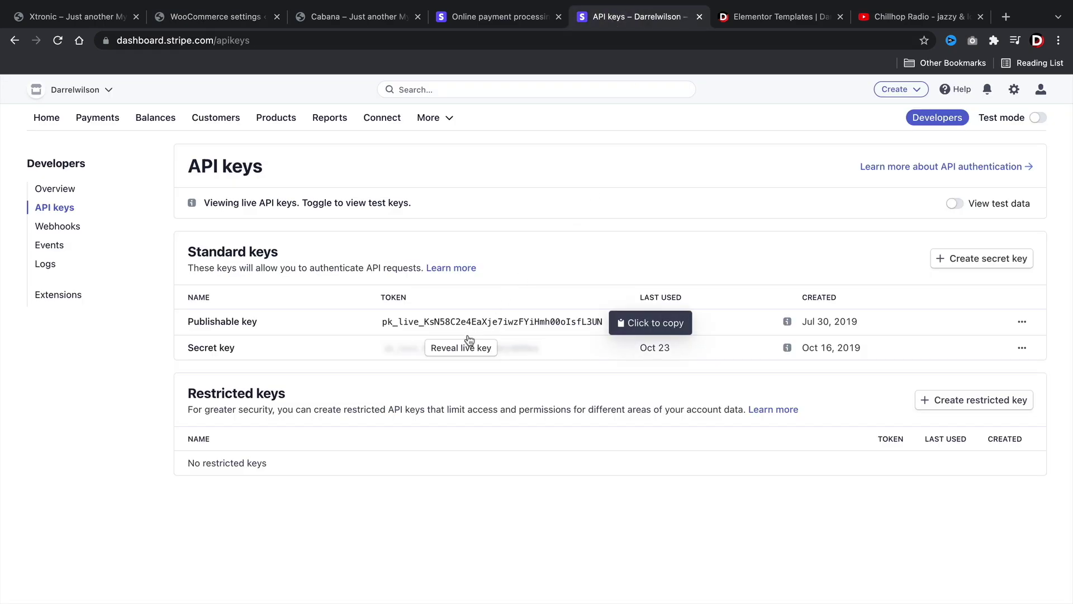
pyautogui.click(444, 349)
pyautogui.click(442, 348)
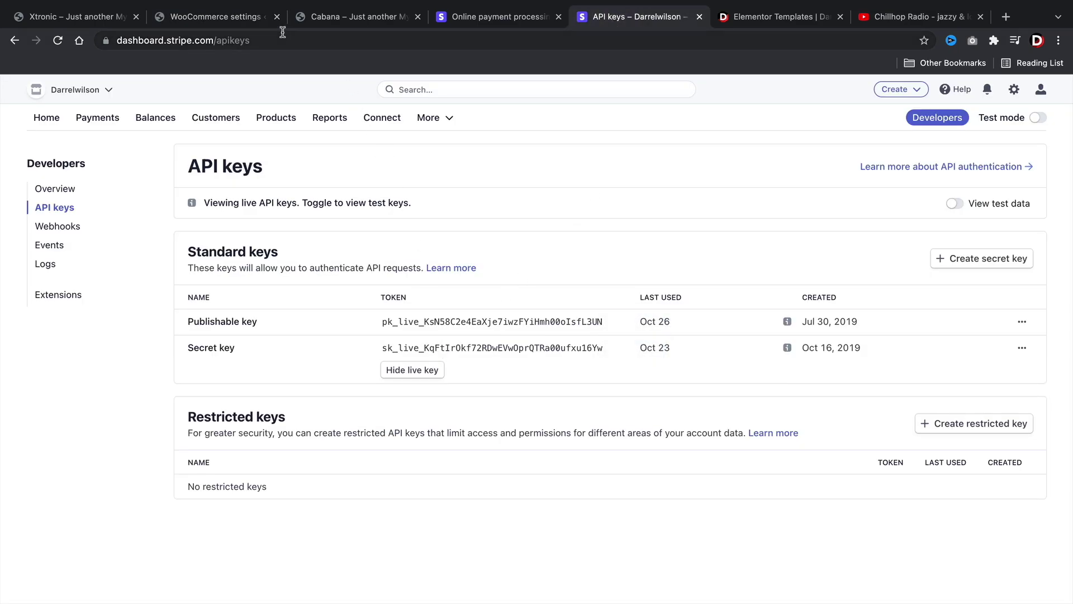
# - Paste the live secret key into WooCommerce's Live Secret Key field, then return to Stripe
pyautogui.click(242, 16)
pyautogui.click(298, 444)
pyautogui.rightClick(300, 444)
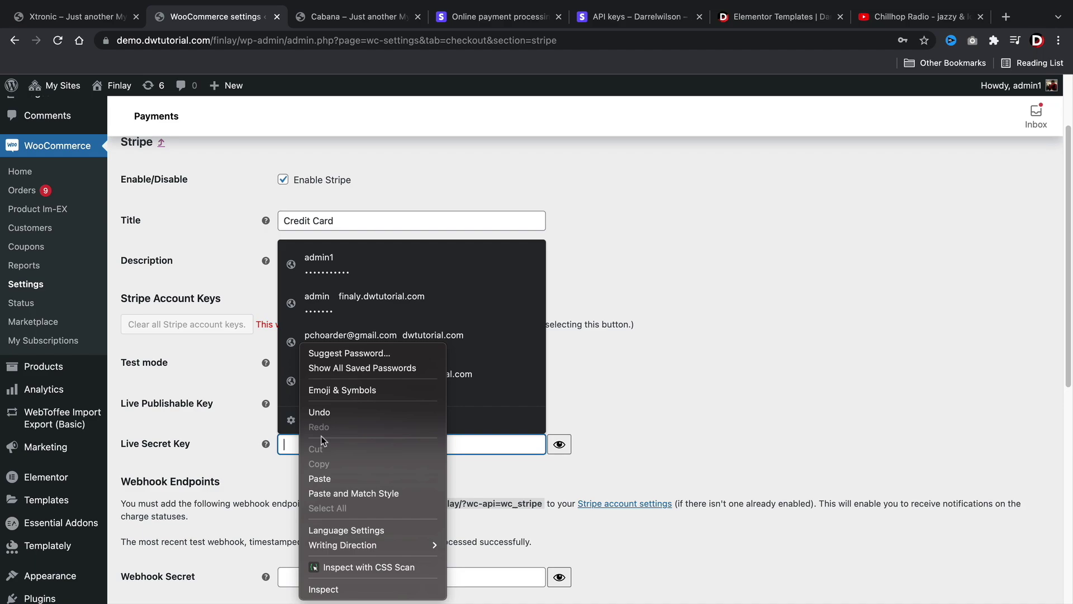
pyautogui.click(320, 479)
pyautogui.scroll(-4, 568, 355)
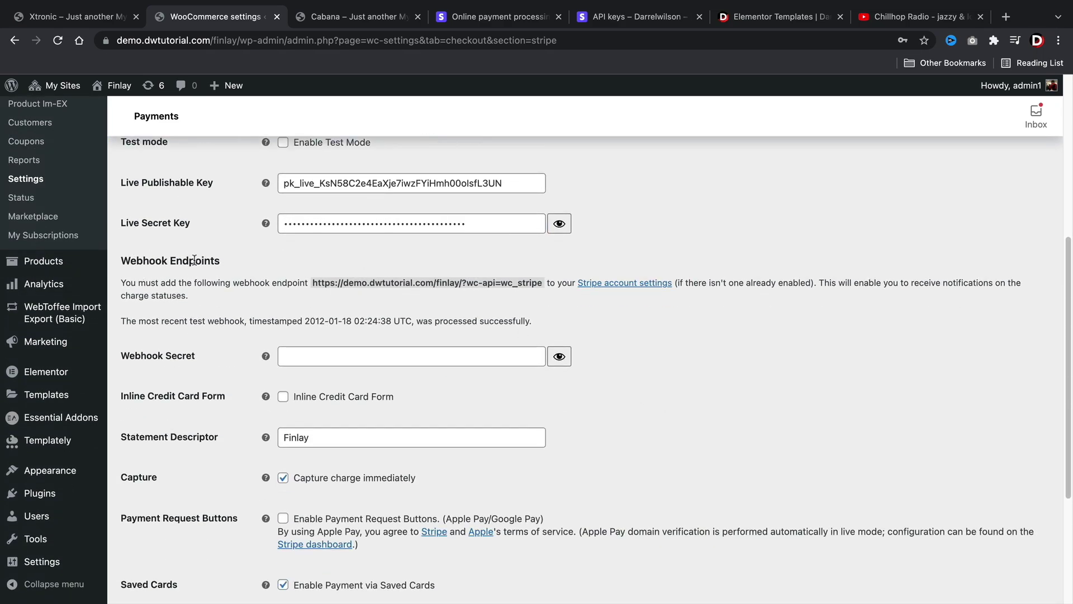
pyautogui.click(625, 17)
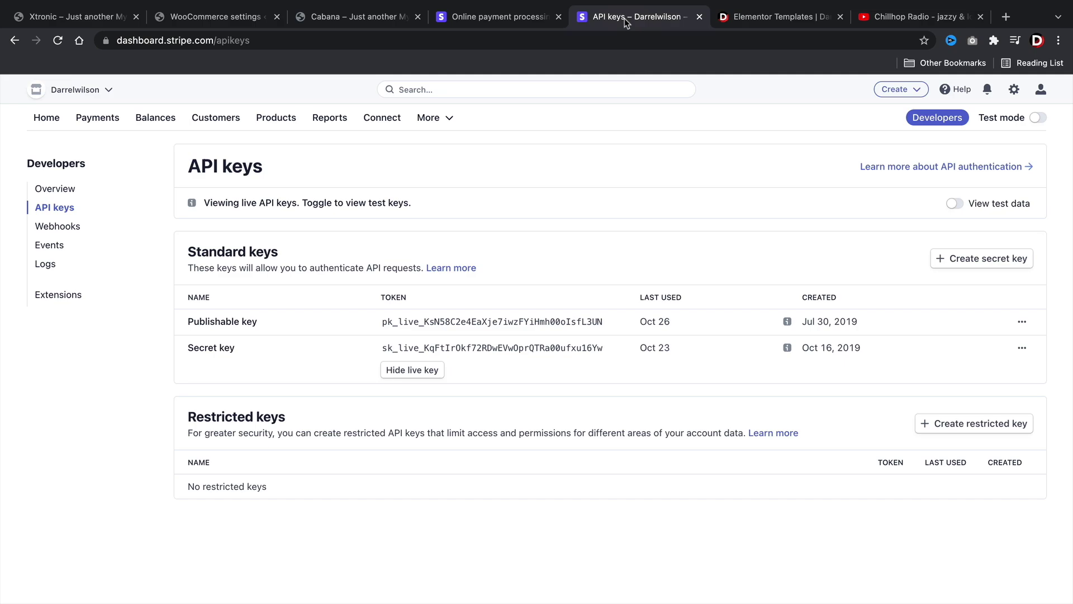
# - Start a new Stripe webhook endpoint and copy the wc_stripe webhook URL from WooCommerce
pyautogui.click(68, 233)
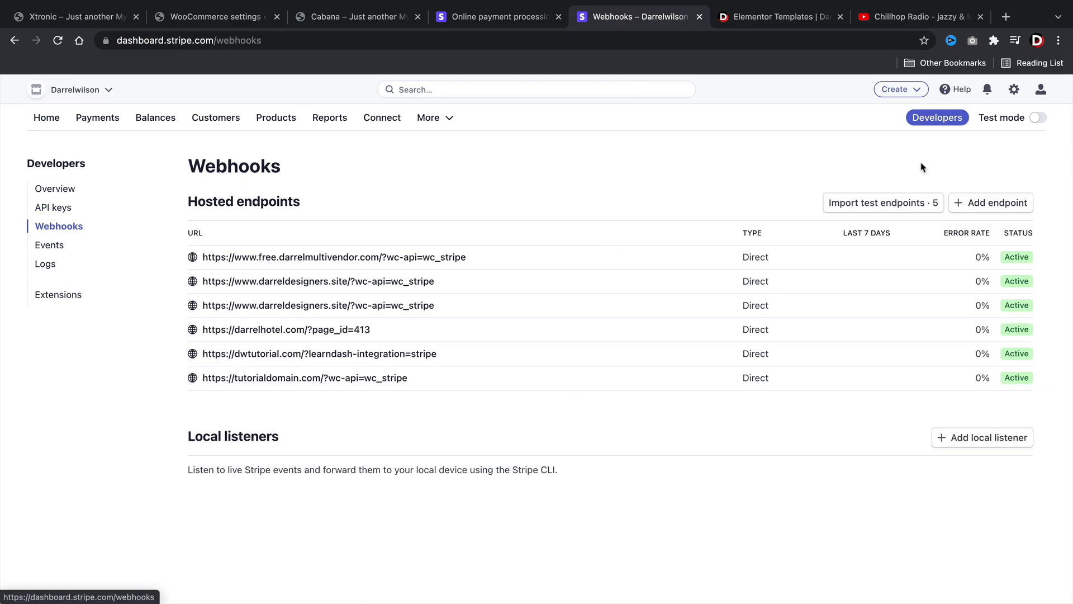
pyautogui.click(976, 206)
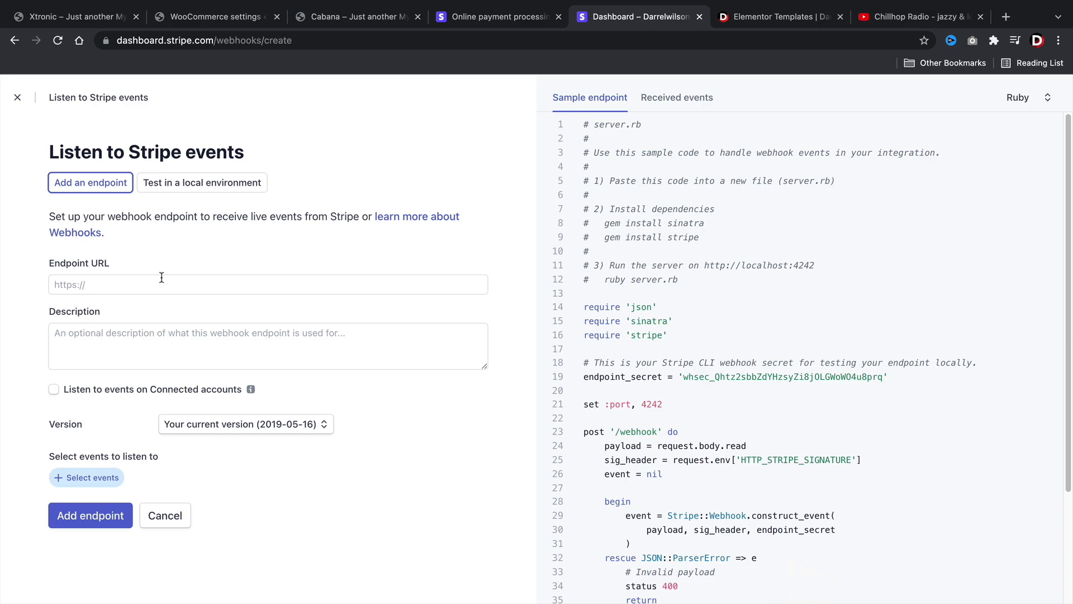
pyautogui.moveTo(608, 16); pyautogui.dragTo(332, 20)
pyautogui.click(207, 20)
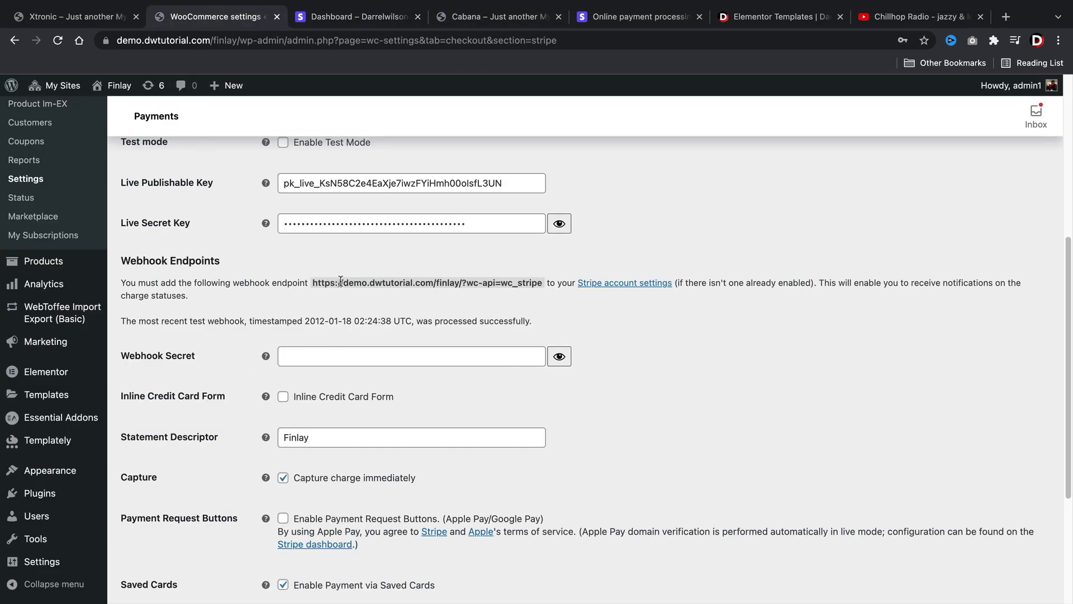
pyautogui.moveTo(313, 280); pyautogui.dragTo(540, 284)
pyautogui.rightClick(532, 286)
pyautogui.click(552, 312)
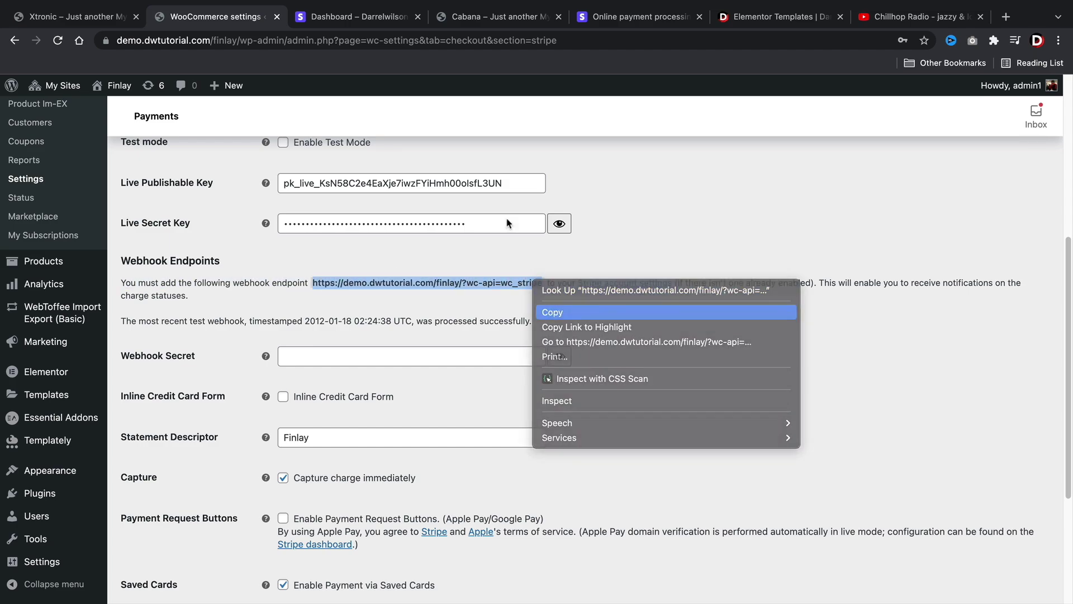
# - Paste the webhook URL as the endpoint URL and enter the description 'This is used t'
pyautogui.click(370, 18)
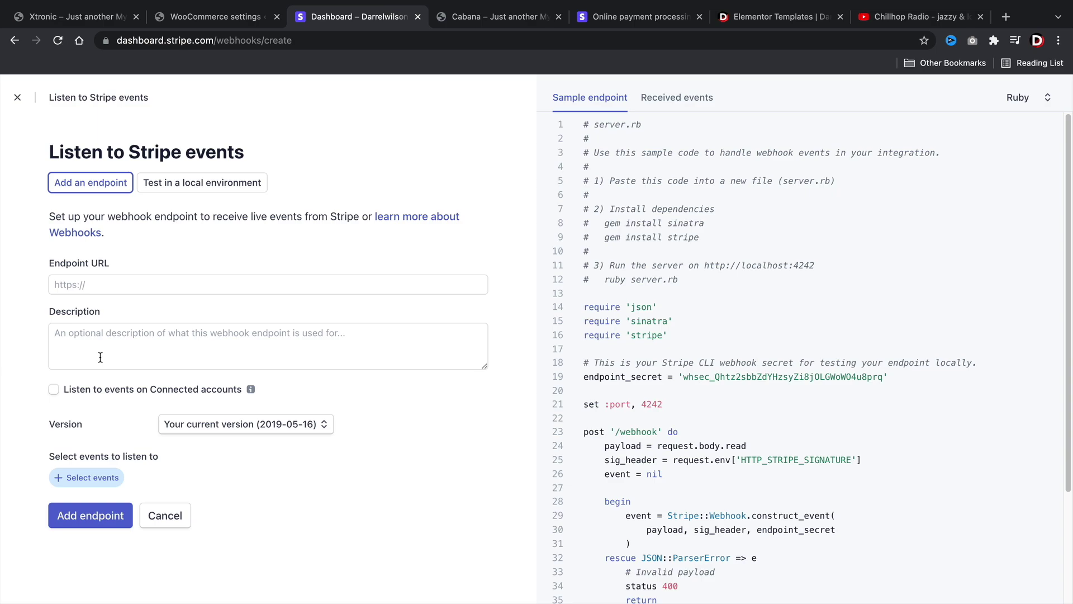
pyautogui.rightClick(110, 281)
pyautogui.click(131, 376)
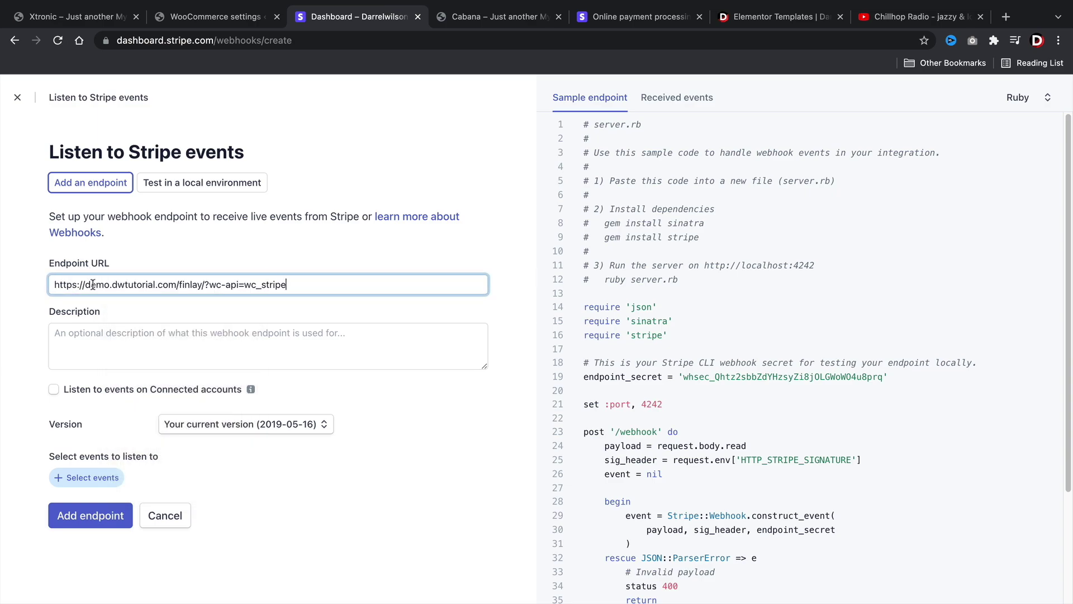
pyautogui.click(111, 354)
pyautogui.write('This ')
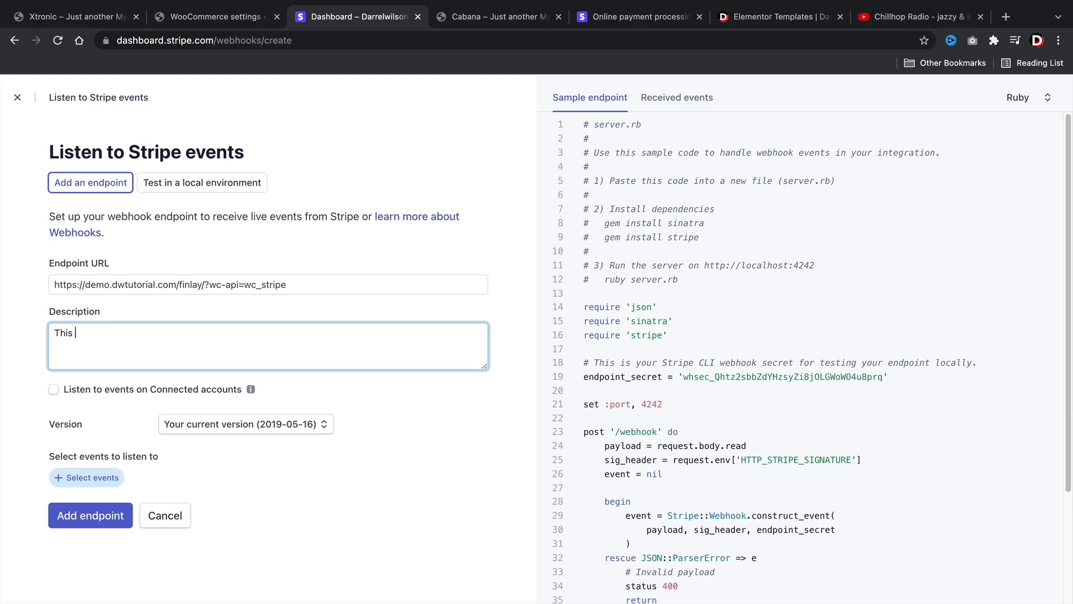
pyautogui.write('is used to charge credit cards')
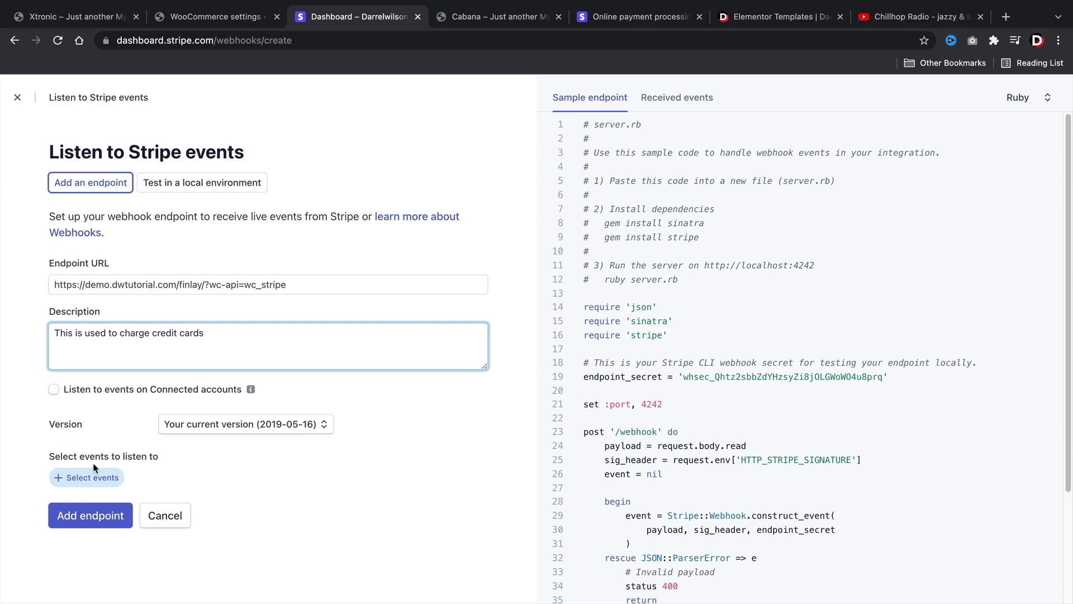
# - Select the charge.captured event and create the webhook endpoint
pyautogui.click(87, 478)
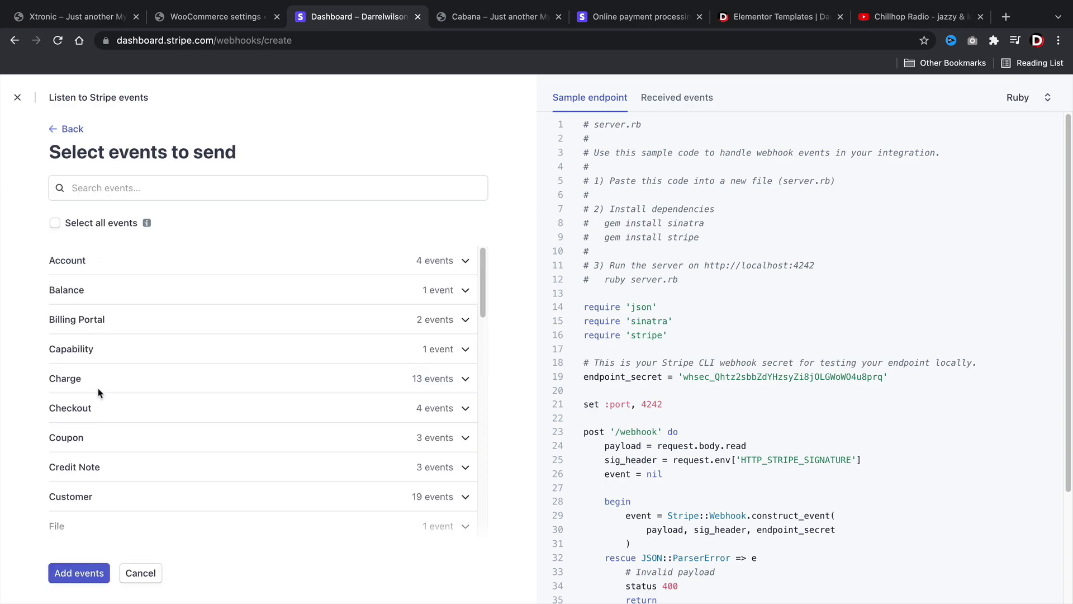
pyautogui.click(99, 392)
pyautogui.click(59, 424)
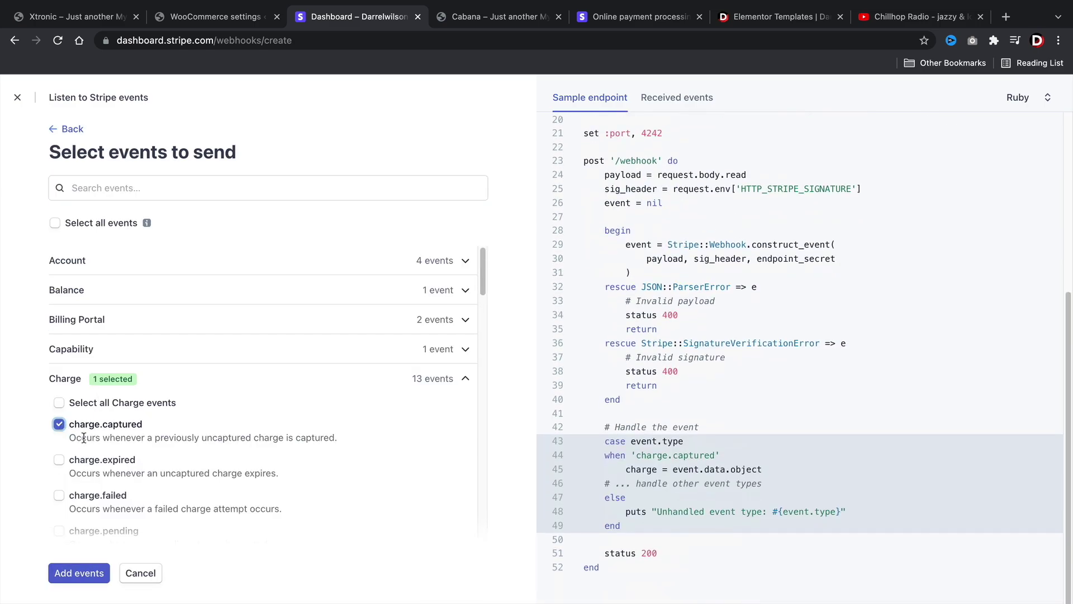
pyautogui.click(82, 573)
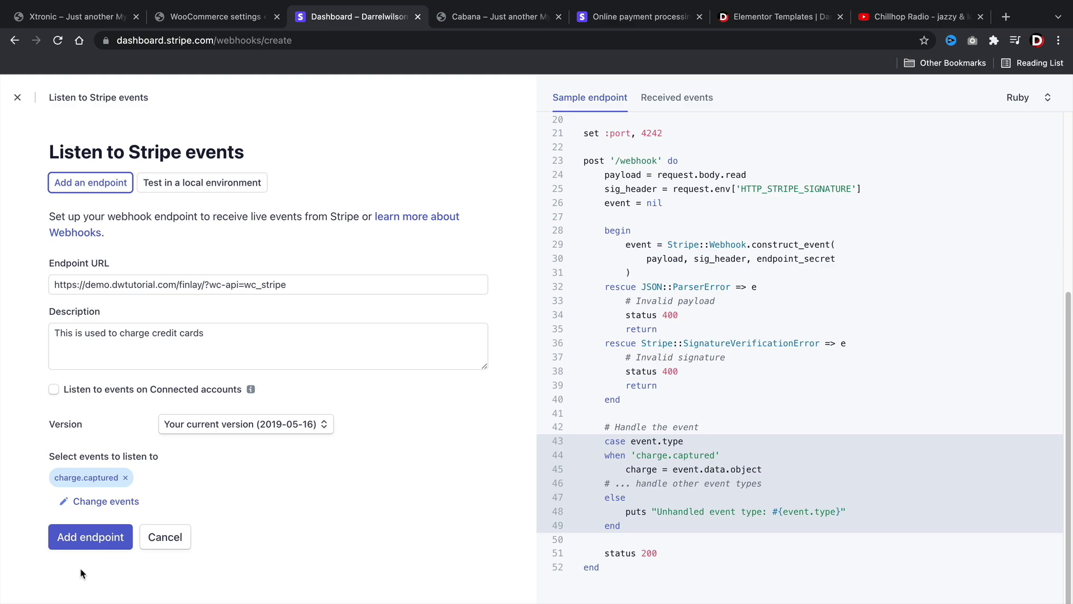
pyautogui.click(98, 538)
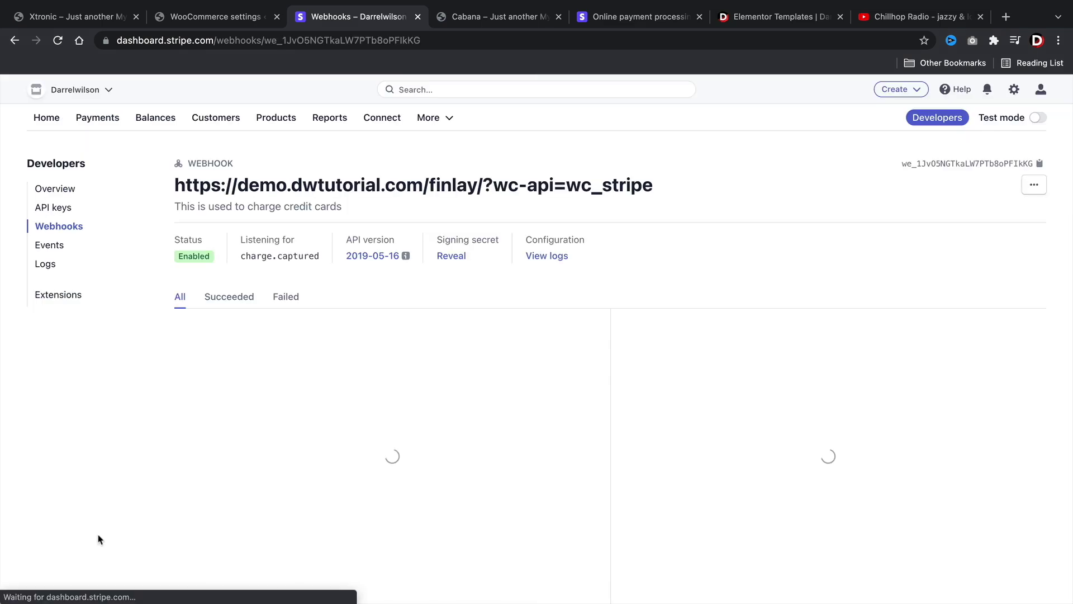
# - Reveal and copy the new endpoint's signing secret
pyautogui.click(450, 256)
pyautogui.rightClick(456, 258)
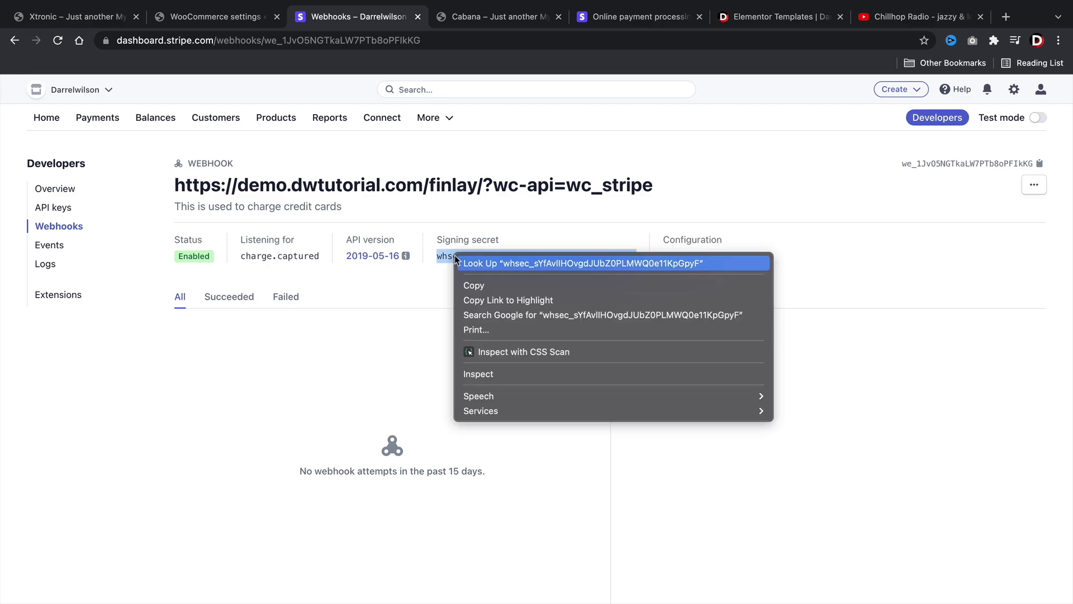
pyautogui.click(474, 286)
# - Paste the Stripe signing secret into WooCommerce's Webhook Secret field and scroll to Save changes
pyautogui.click(215, 17)
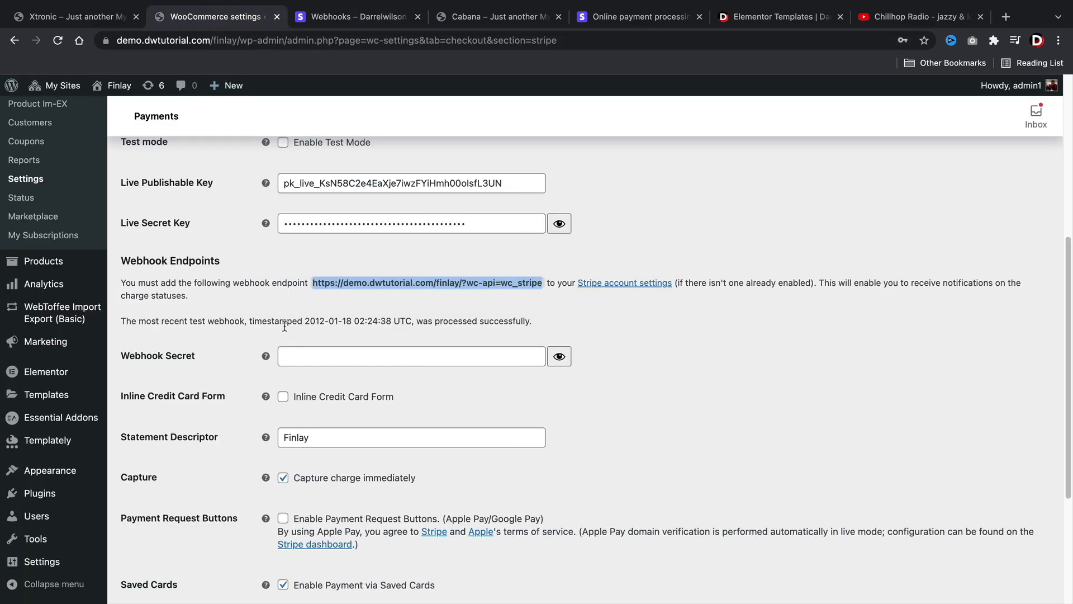
pyautogui.click(284, 356)
pyautogui.rightClick(285, 356)
pyautogui.click(308, 478)
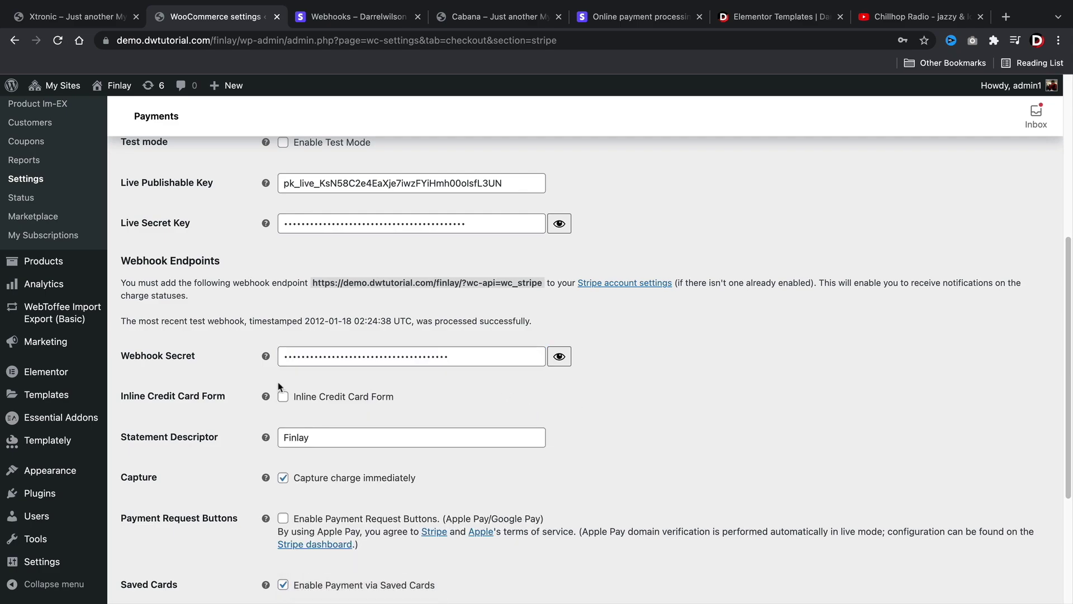
pyautogui.scroll(-5, 279, 386)
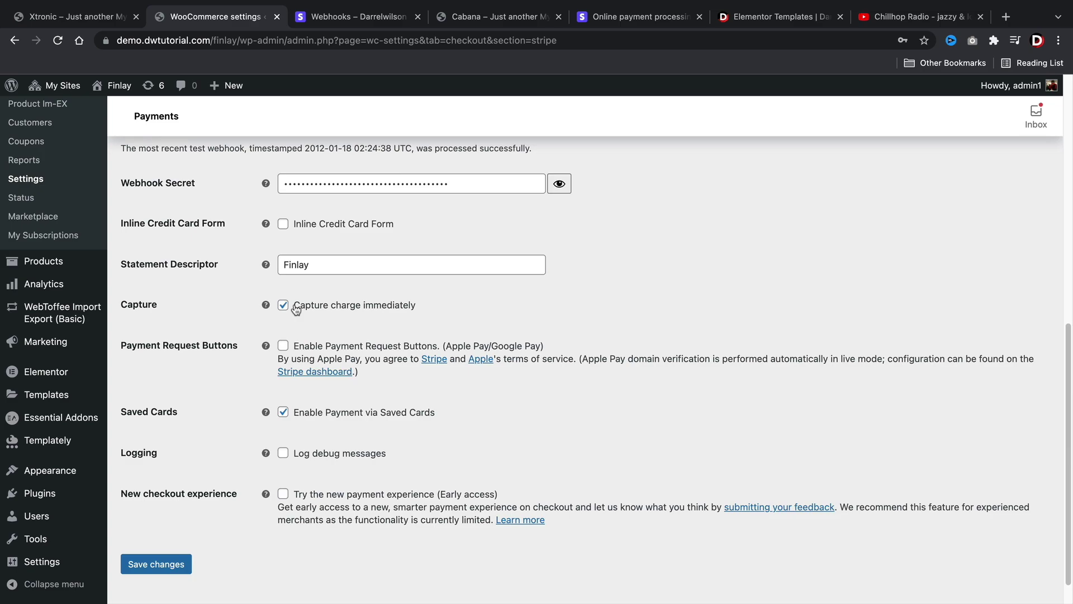
pyautogui.scroll(-1, 158, 506)
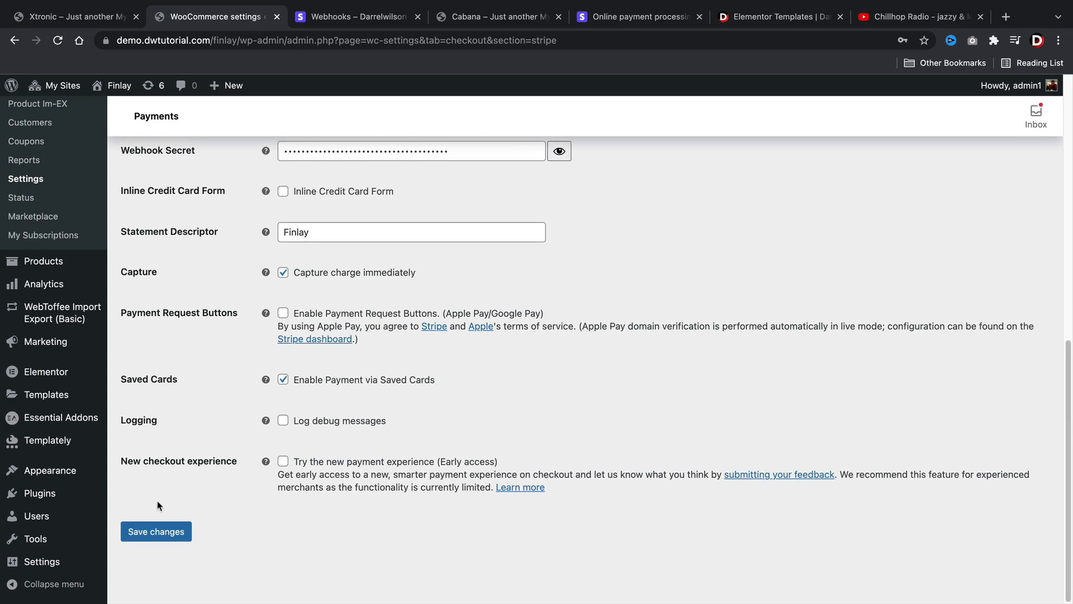
# - Save the live Stripe settings, inspect the site's connection security, then go to the Cabana demo
pyautogui.click(153, 531)
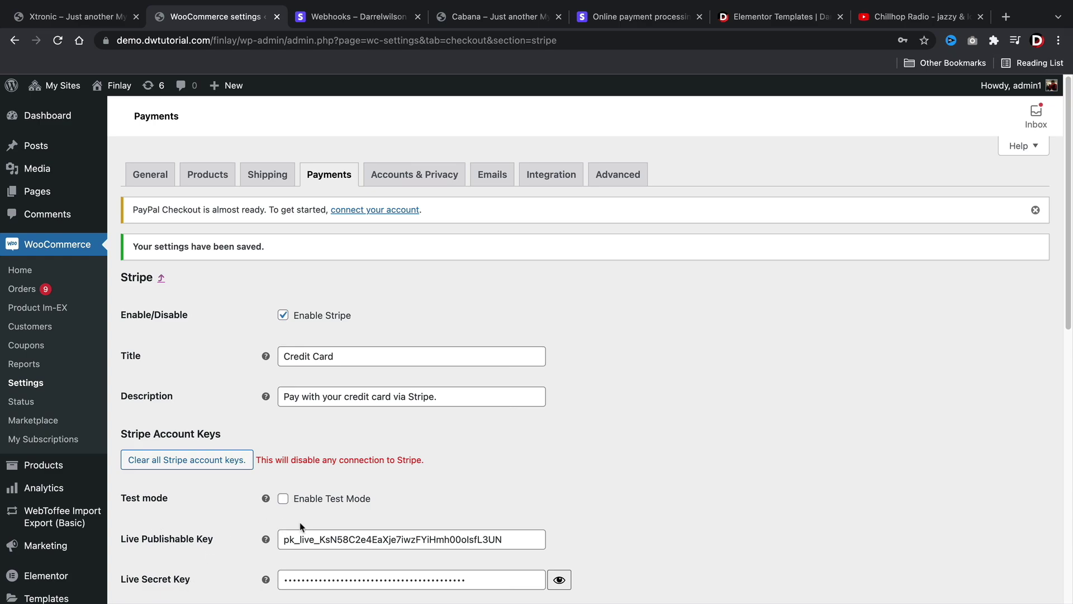
pyautogui.click(106, 41)
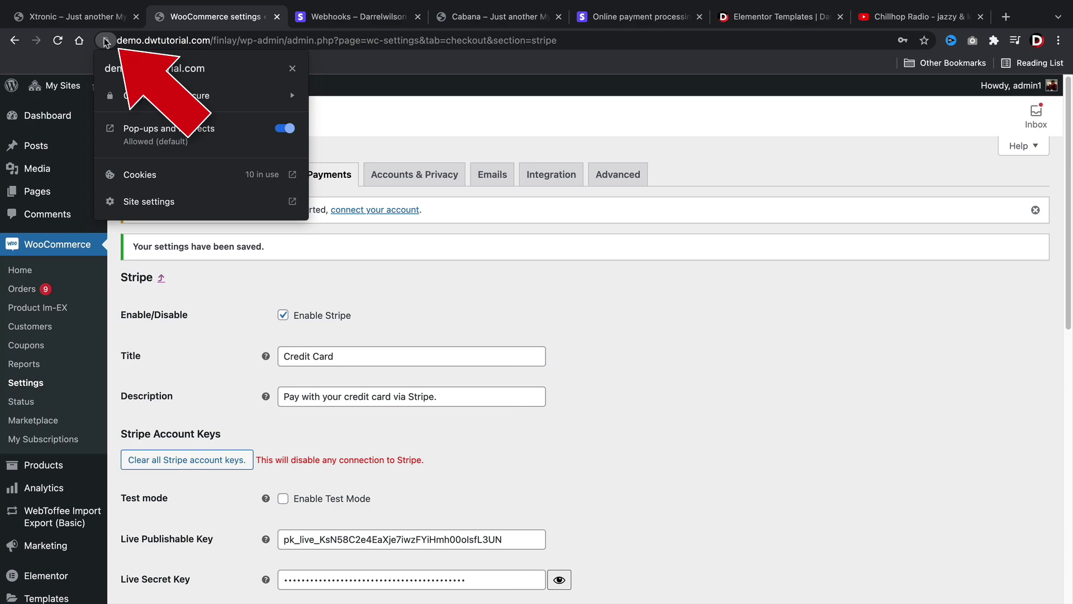
pyautogui.click(106, 41)
pyautogui.click(106, 40)
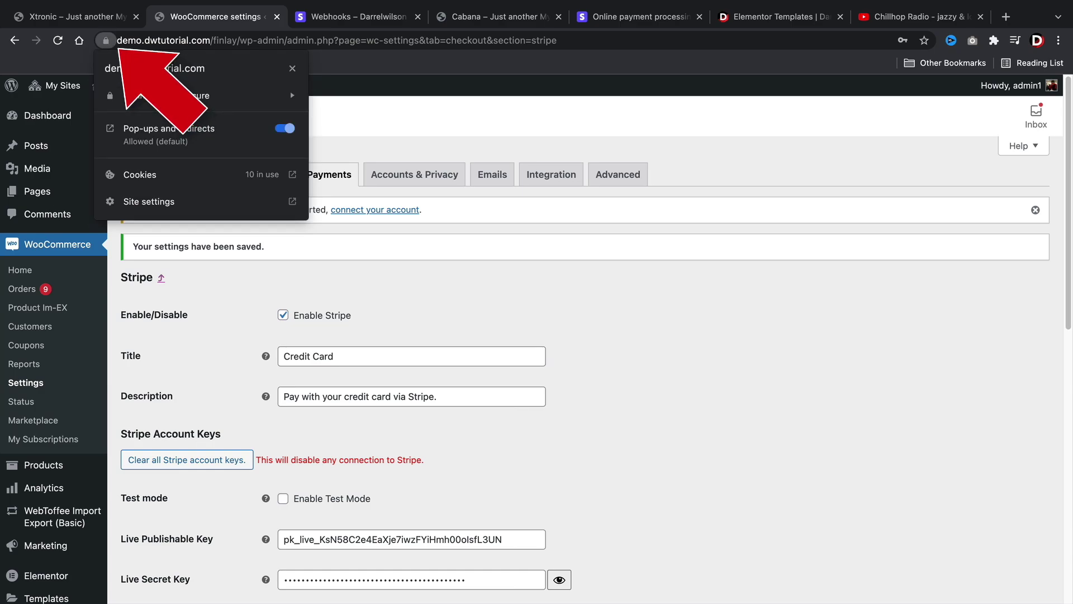
pyautogui.click(532, 306)
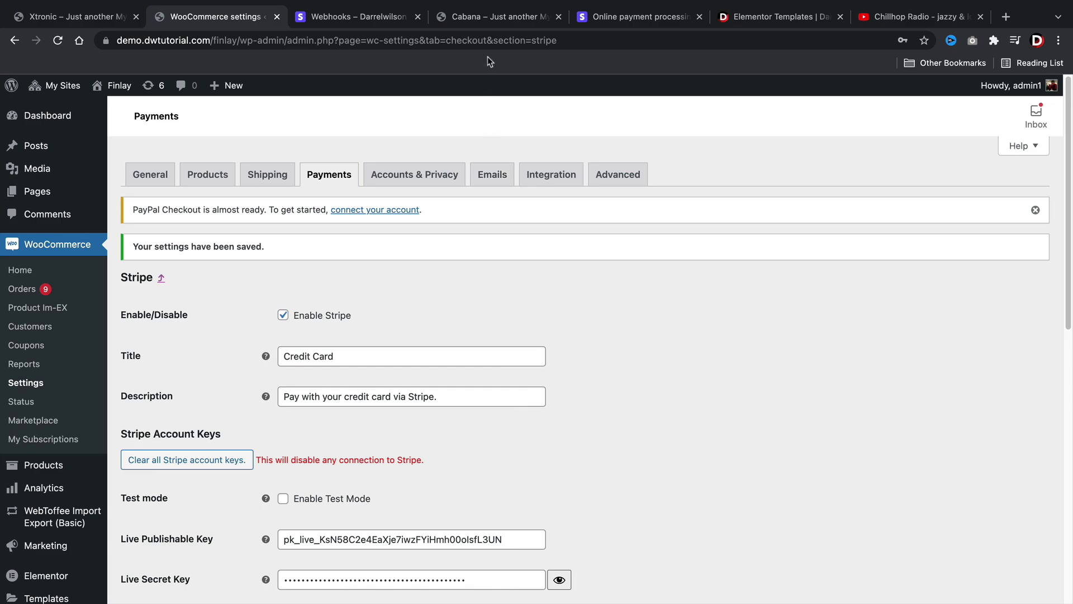
pyautogui.click(491, 18)
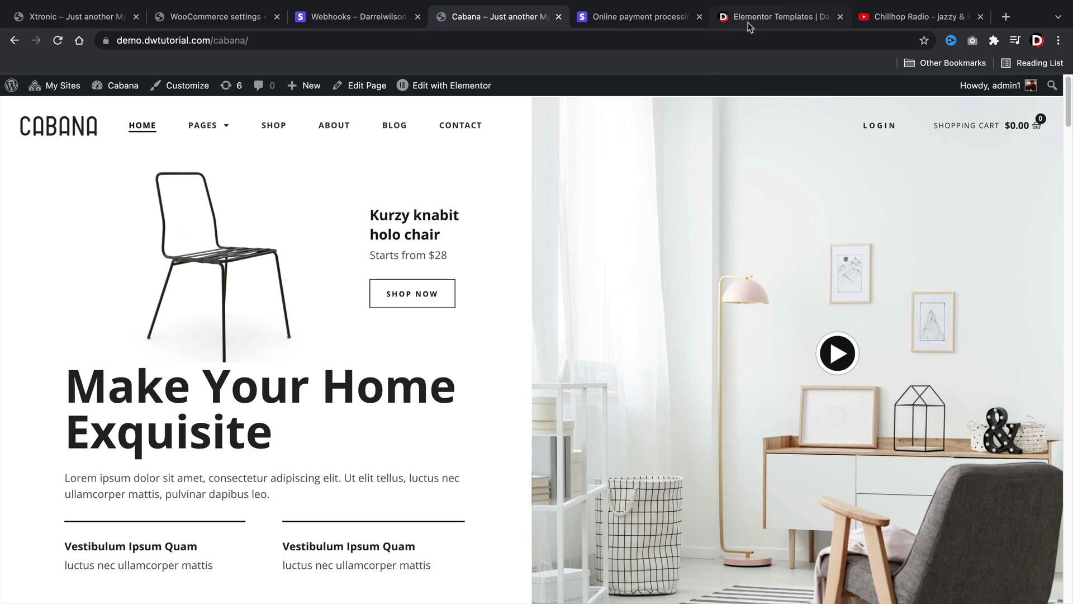
# - Open the Cabana furniture kit page and preview its Shop, Black Chair and Contact images
pyautogui.click(777, 16)
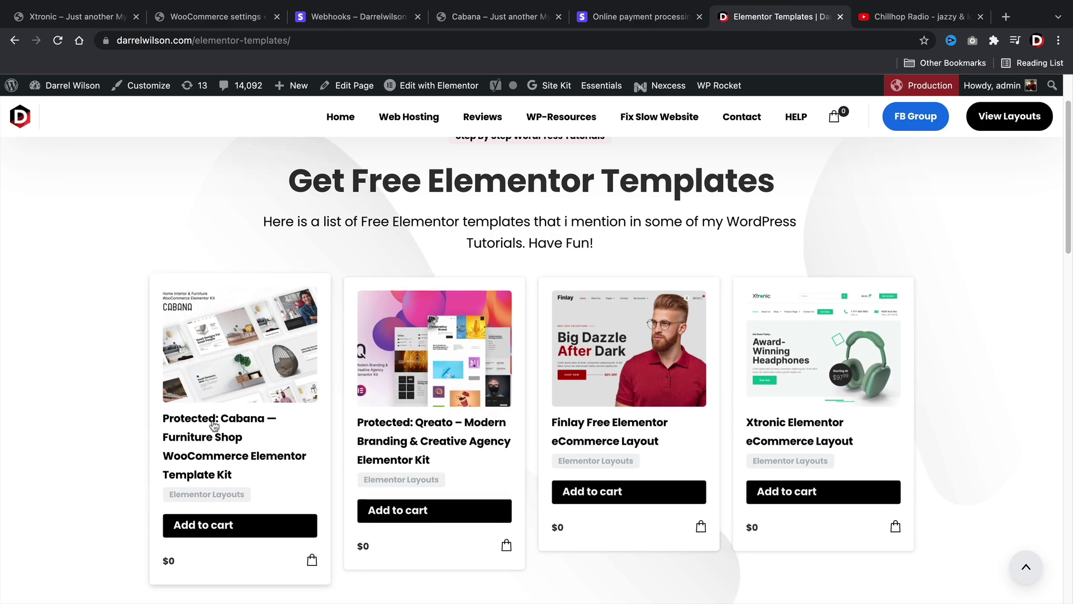
pyautogui.scroll(-2, 216, 391)
pyautogui.click(226, 350)
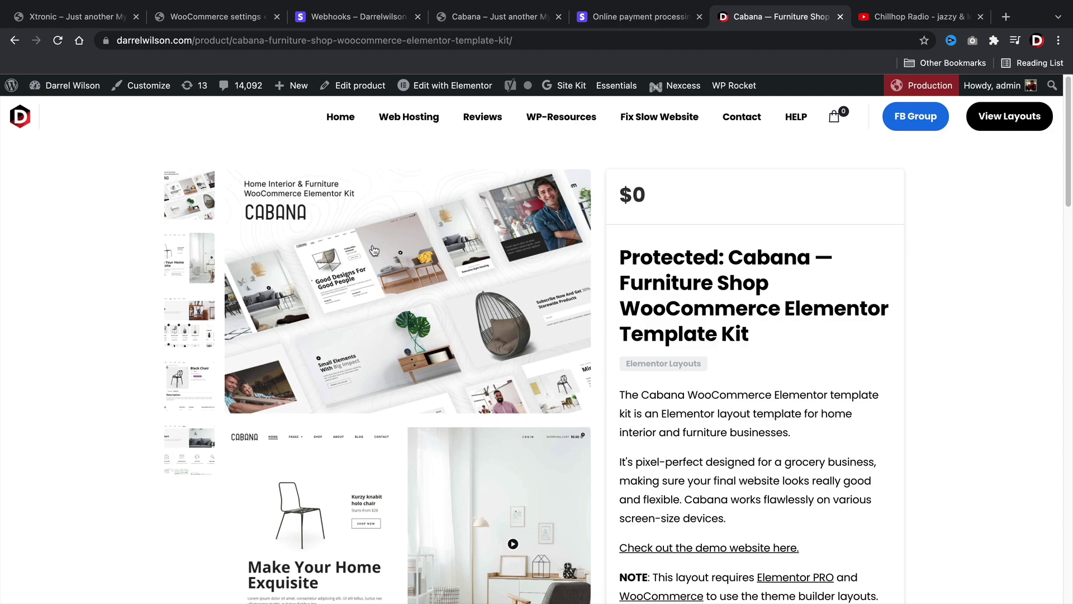
pyautogui.click(175, 256)
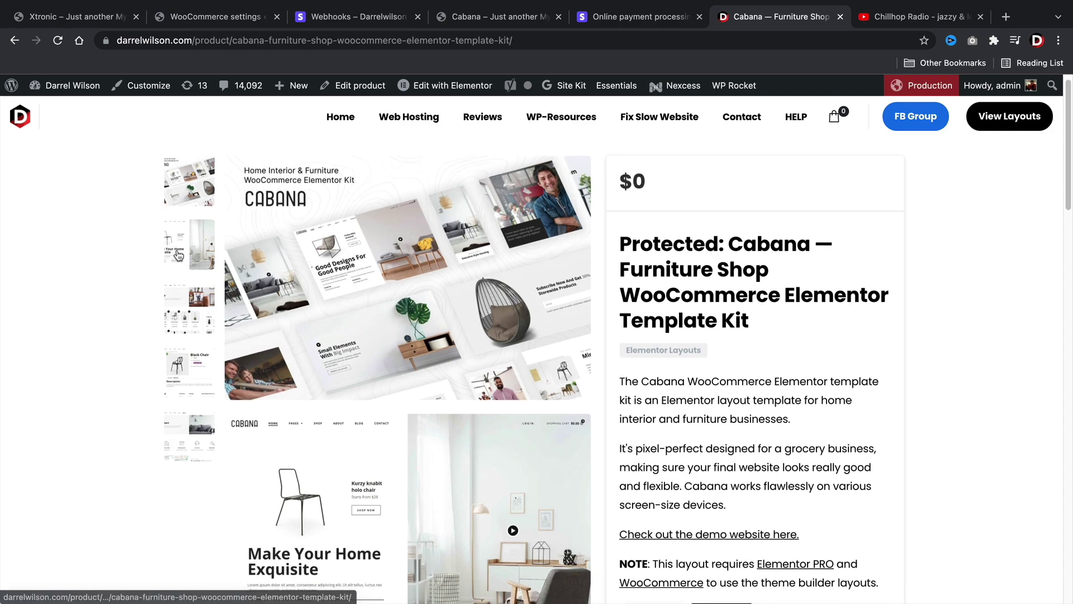
pyautogui.click(182, 323)
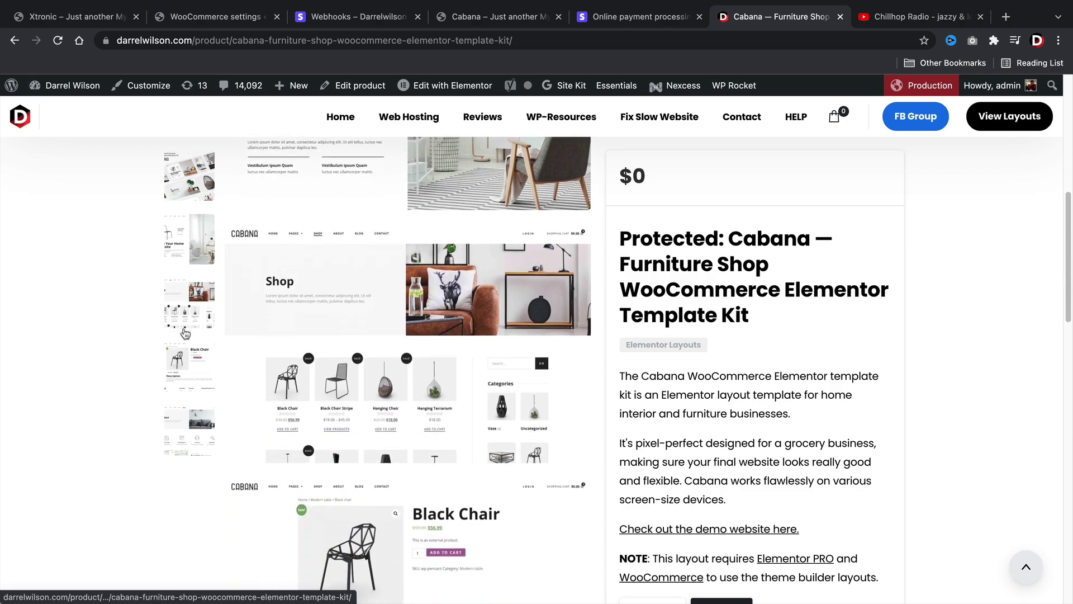
pyautogui.click(189, 366)
pyautogui.click(183, 434)
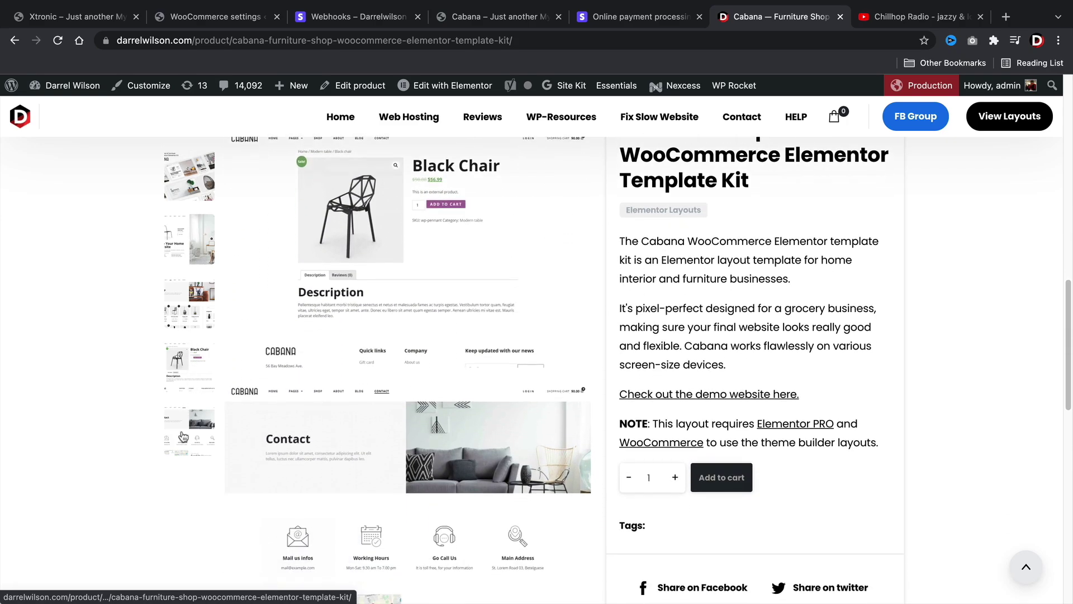
pyautogui.scroll(5, 207, 438)
pyautogui.scroll(5, 208, 438)
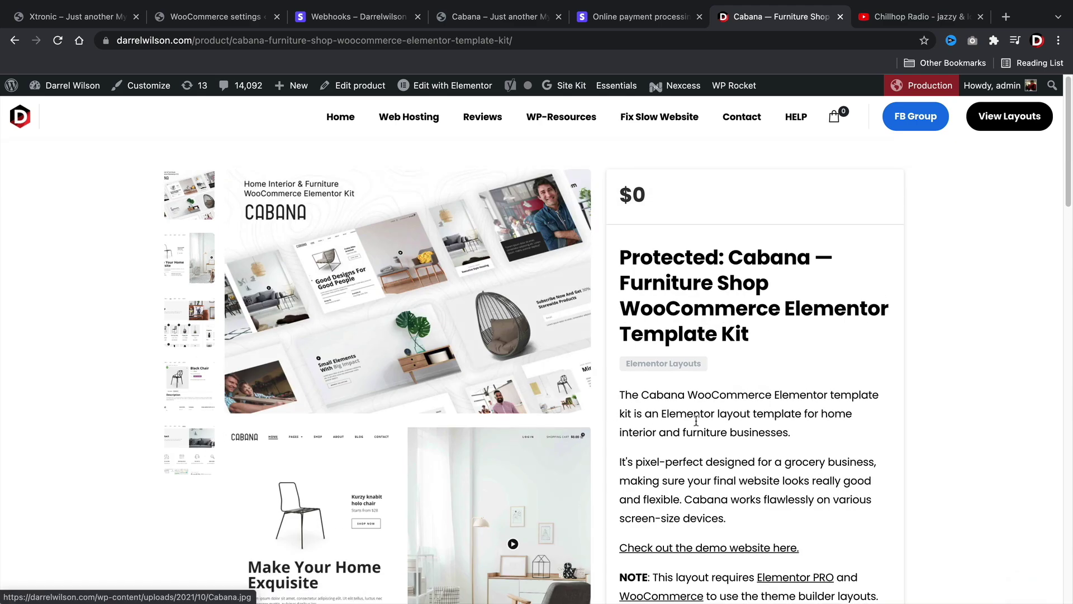
pyautogui.scroll(-5, 696, 420)
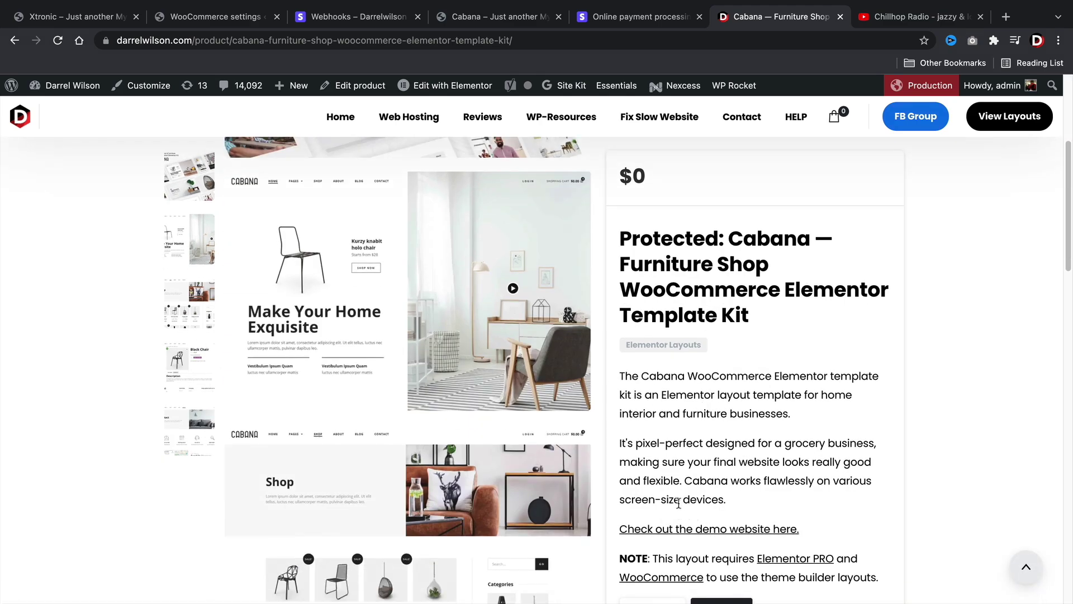
pyautogui.scroll(5, 680, 500)
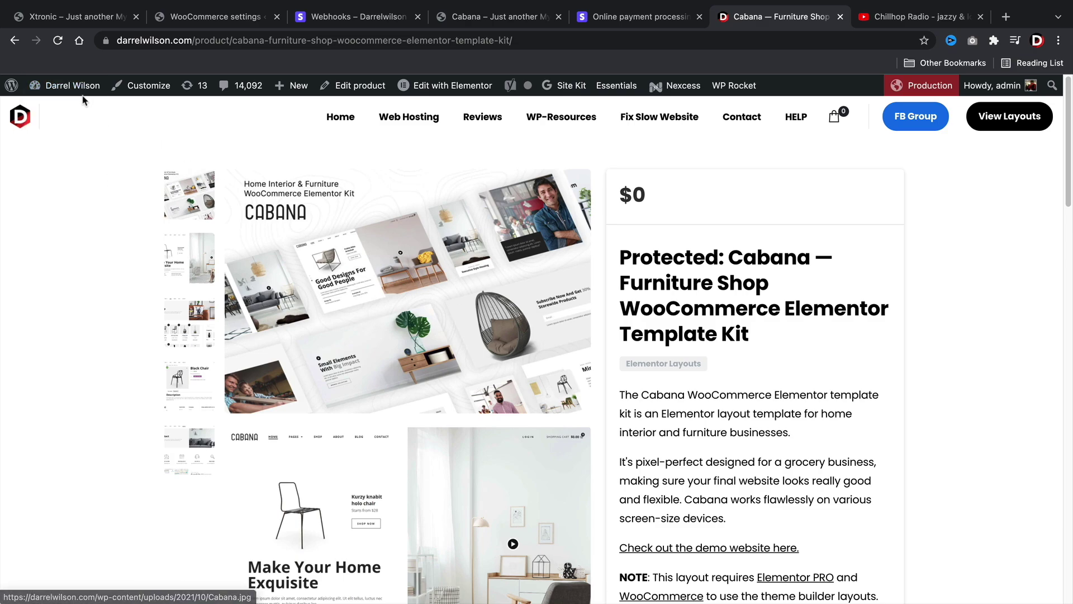
# - From the Dashboard, open Elementor > Tools > Import / Export Kit and click Start Import
pyautogui.moveTo(76, 87)
pyautogui.click(78, 114)
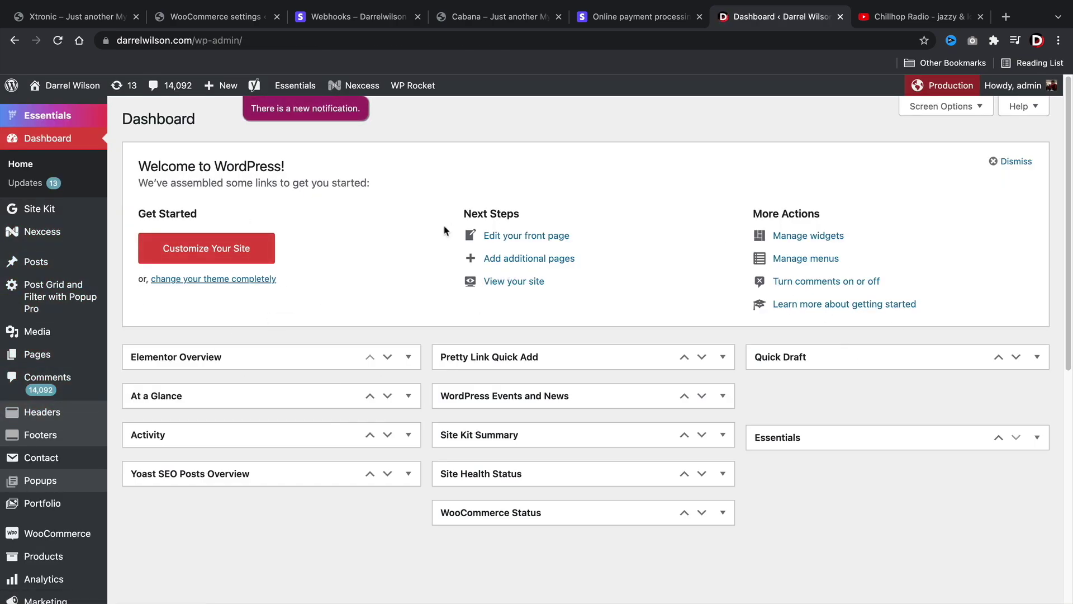
pyautogui.scroll(-3, 84, 302)
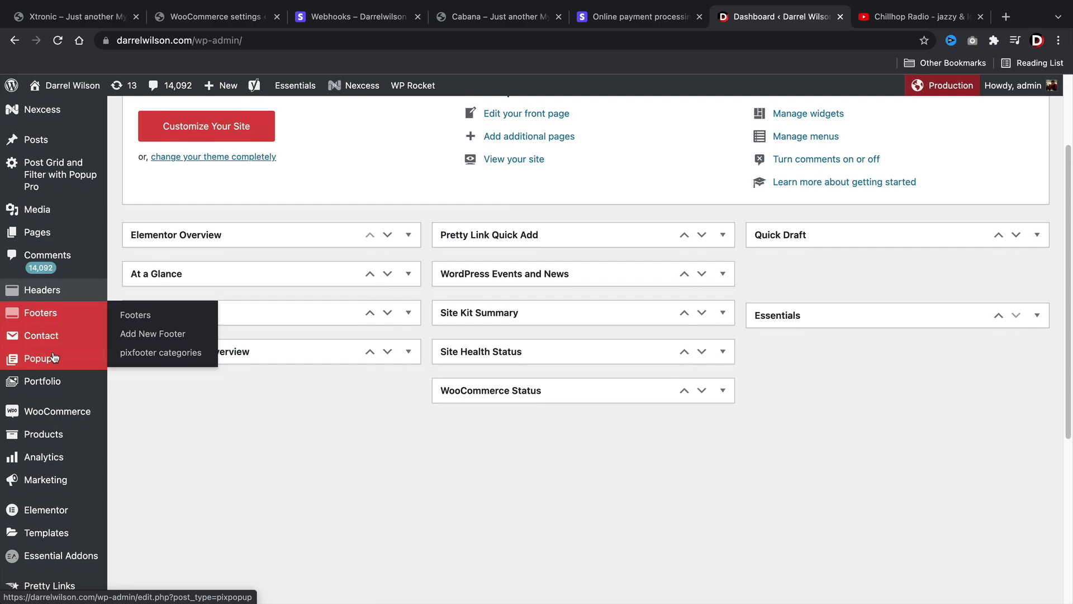
pyautogui.scroll(-2, 67, 442)
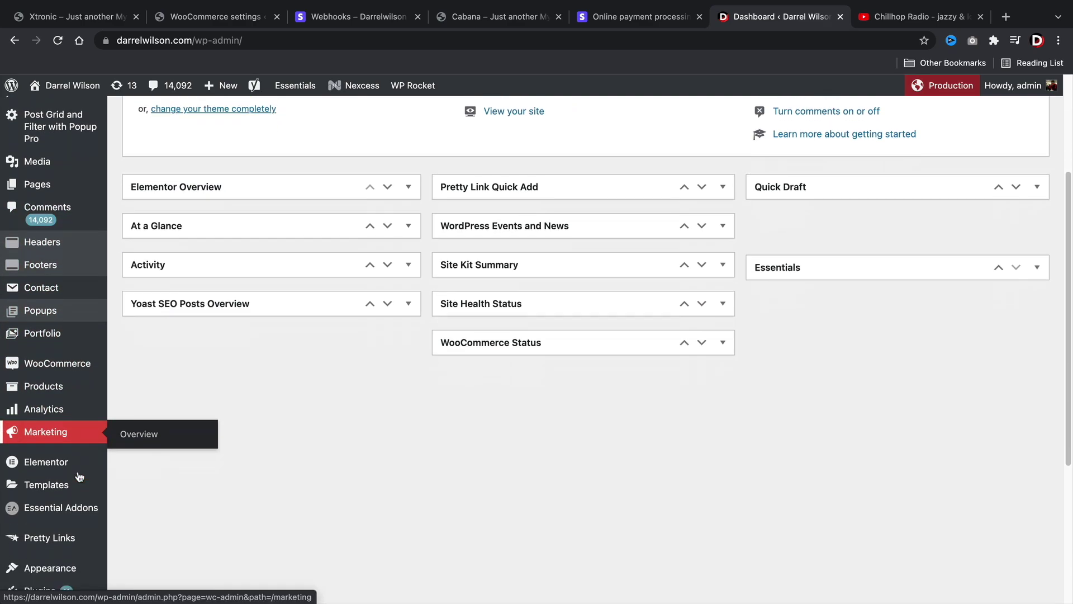
pyautogui.moveTo(73, 464)
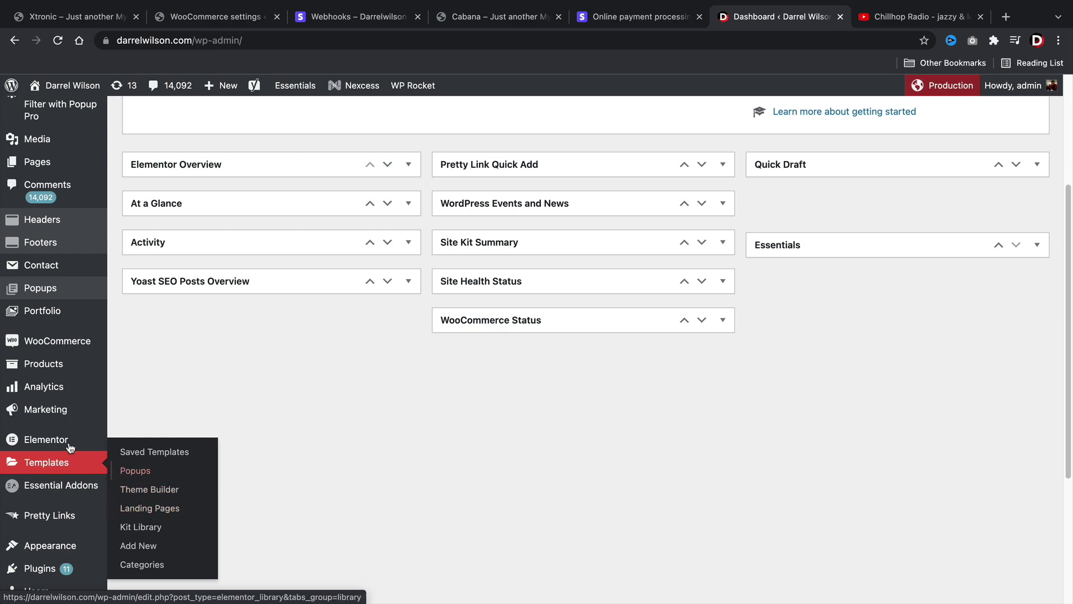
pyautogui.moveTo(36, 442)
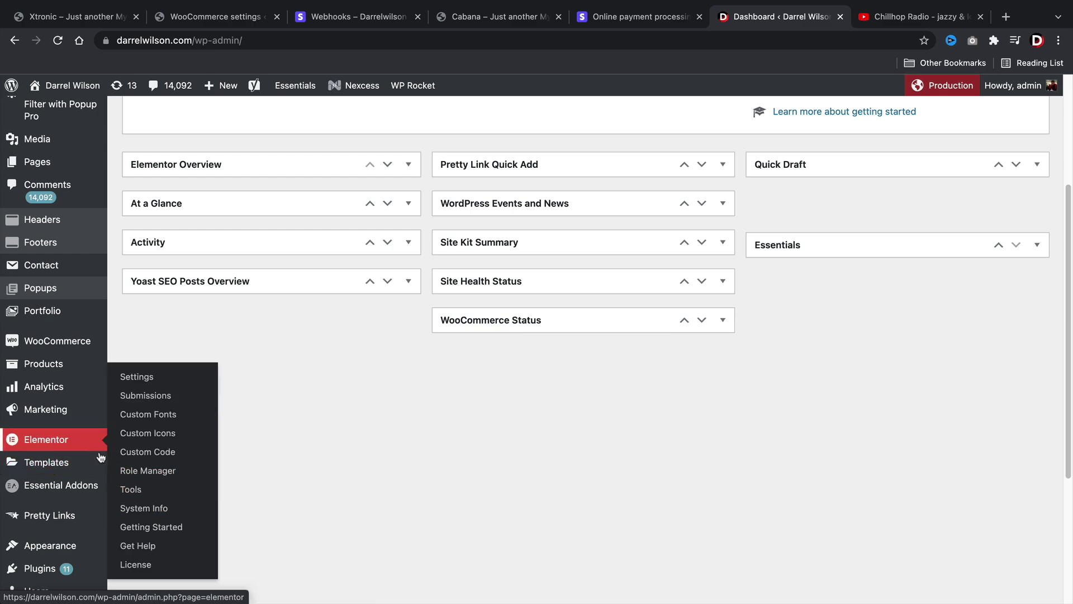
pyautogui.click(134, 491)
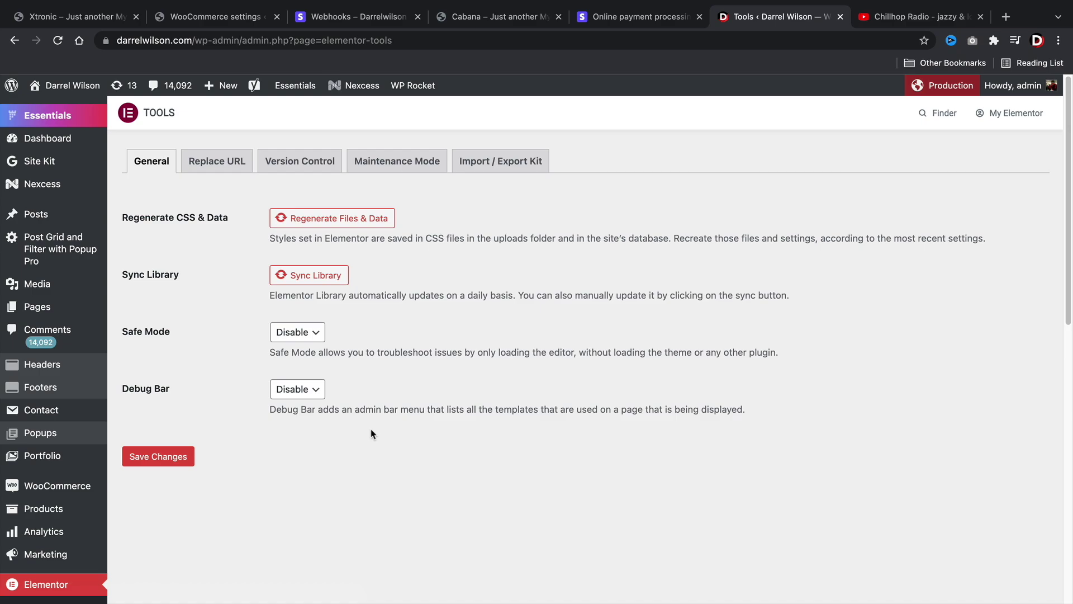
pyautogui.click(491, 162)
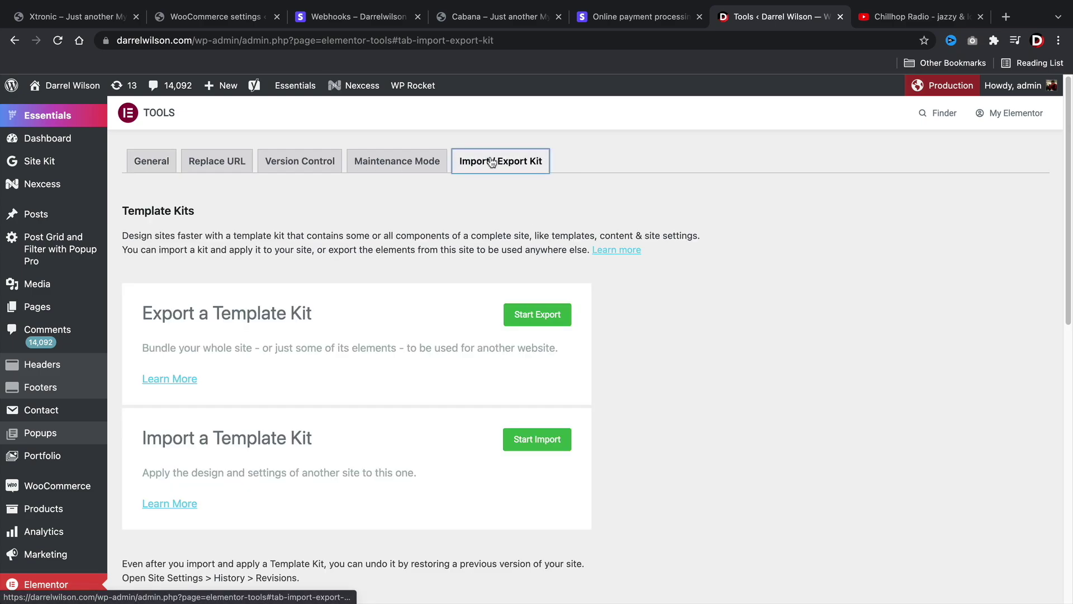
pyautogui.moveTo(154, 432); pyautogui.dragTo(302, 439)
pyautogui.click(558, 442)
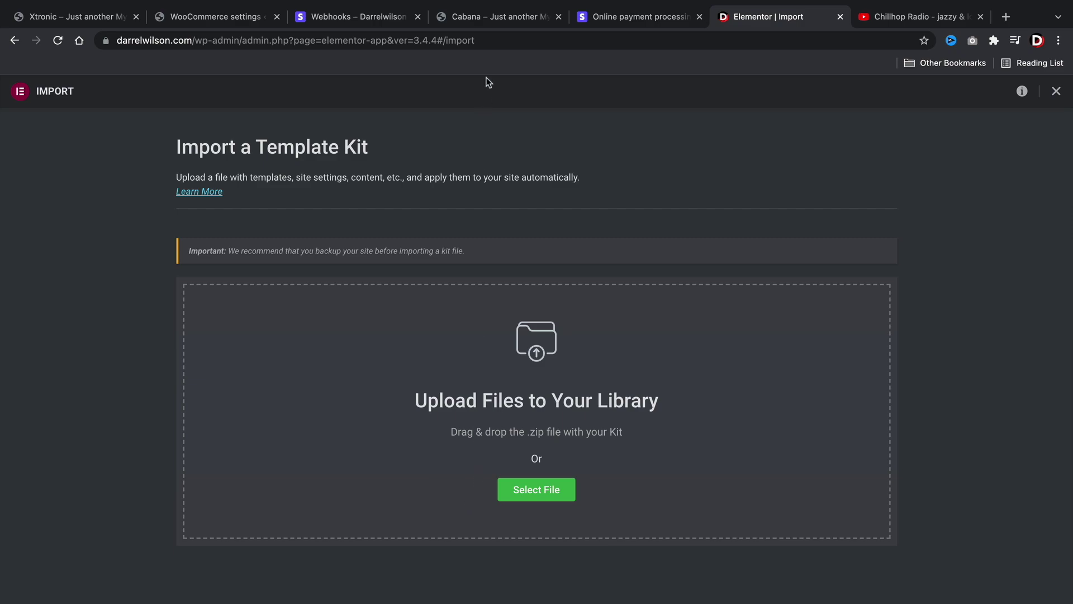
# - Scroll through the Cabana homepage's furniture sections and back to the top
pyautogui.click(487, 19)
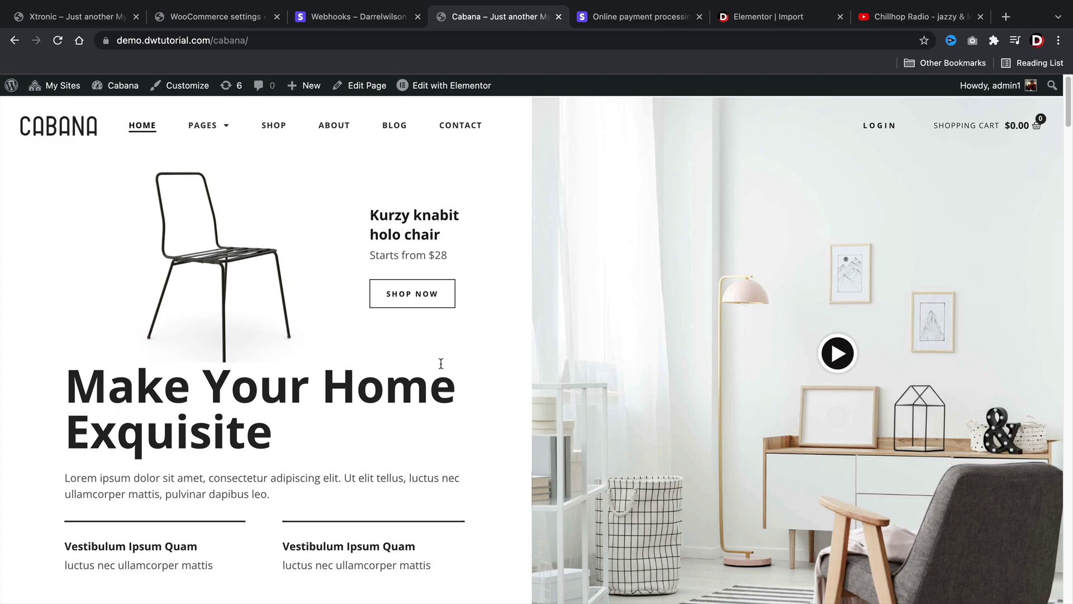
pyautogui.scroll(-15, 441, 364)
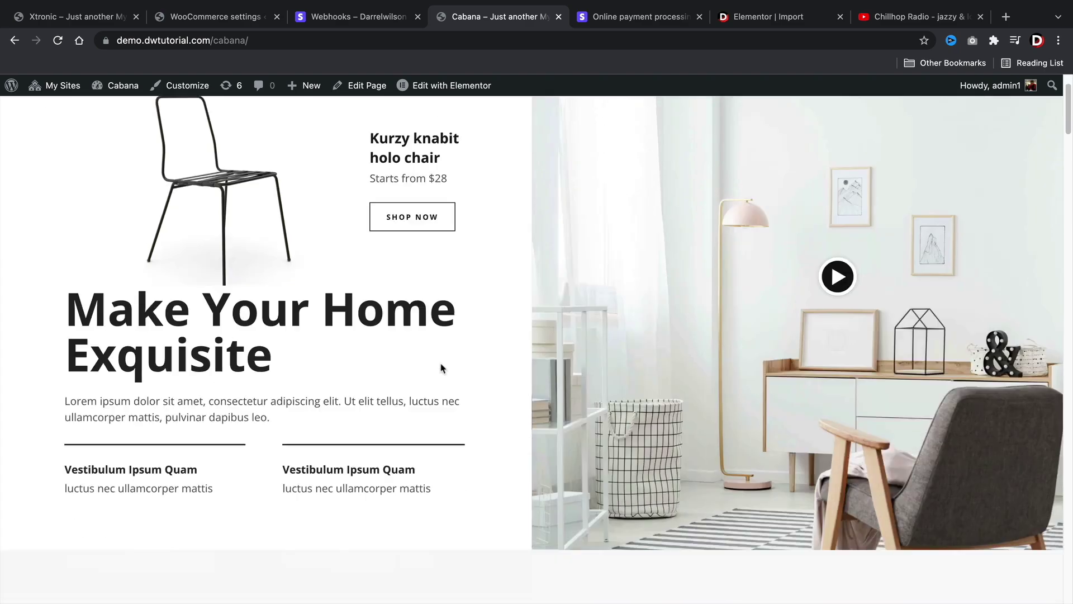
pyautogui.scroll(-10, 441, 367)
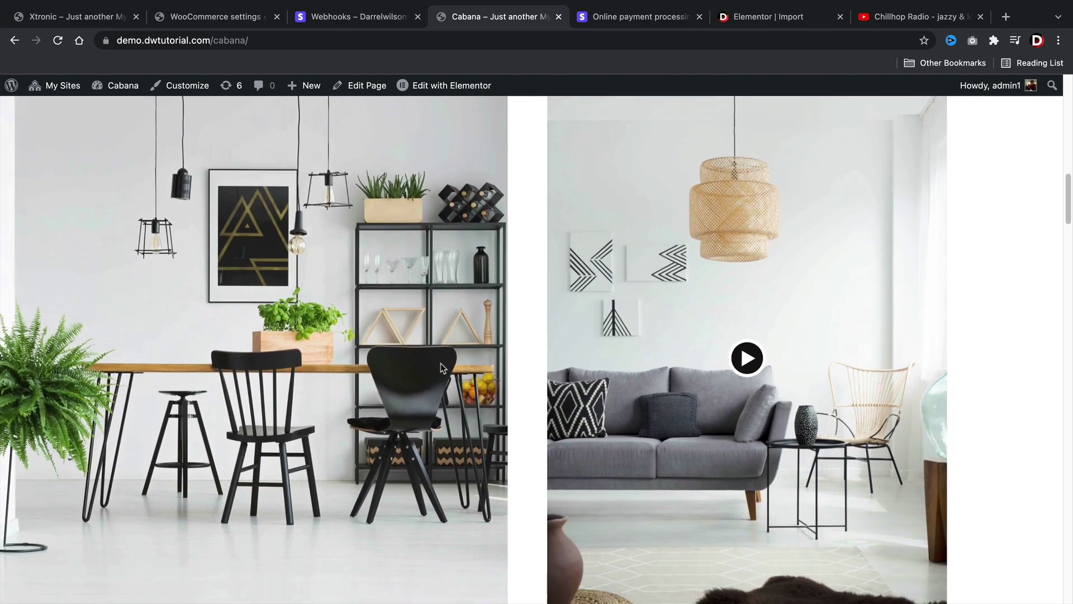
pyautogui.scroll(20, 441, 367)
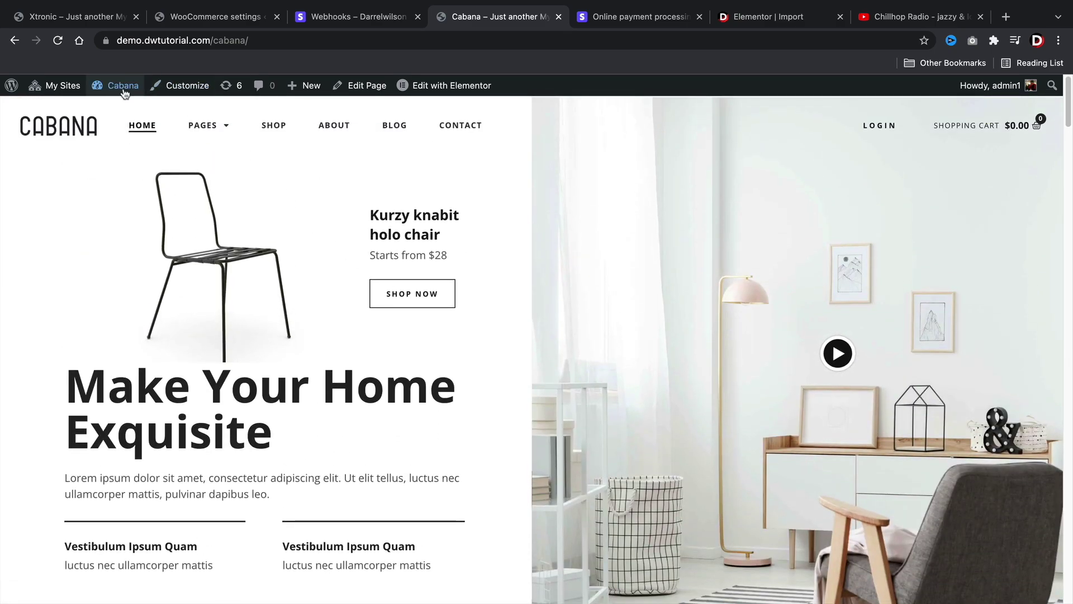
pyautogui.moveTo(70, 89)
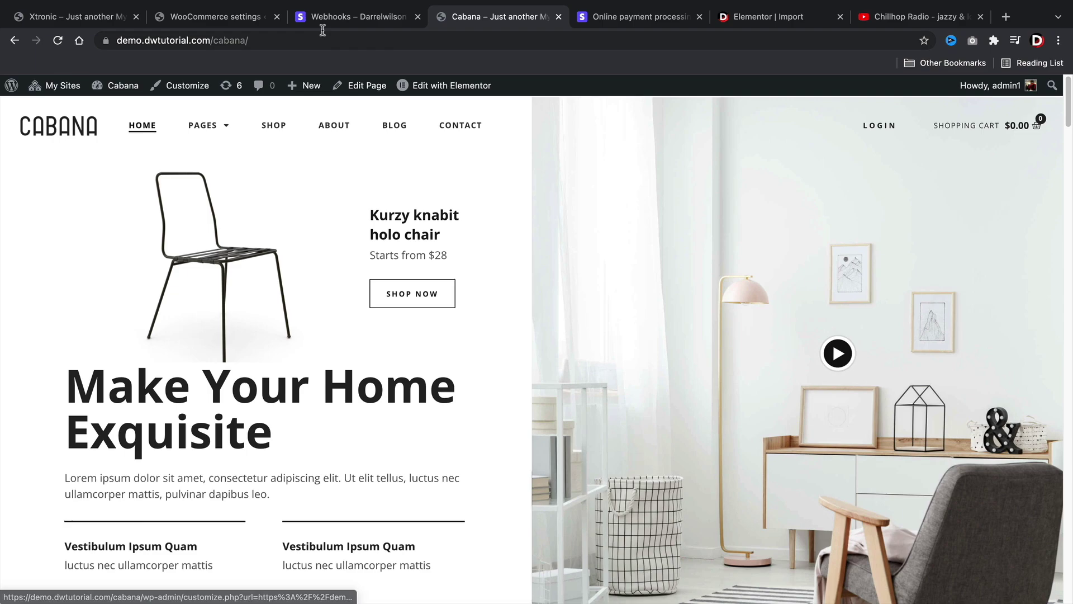